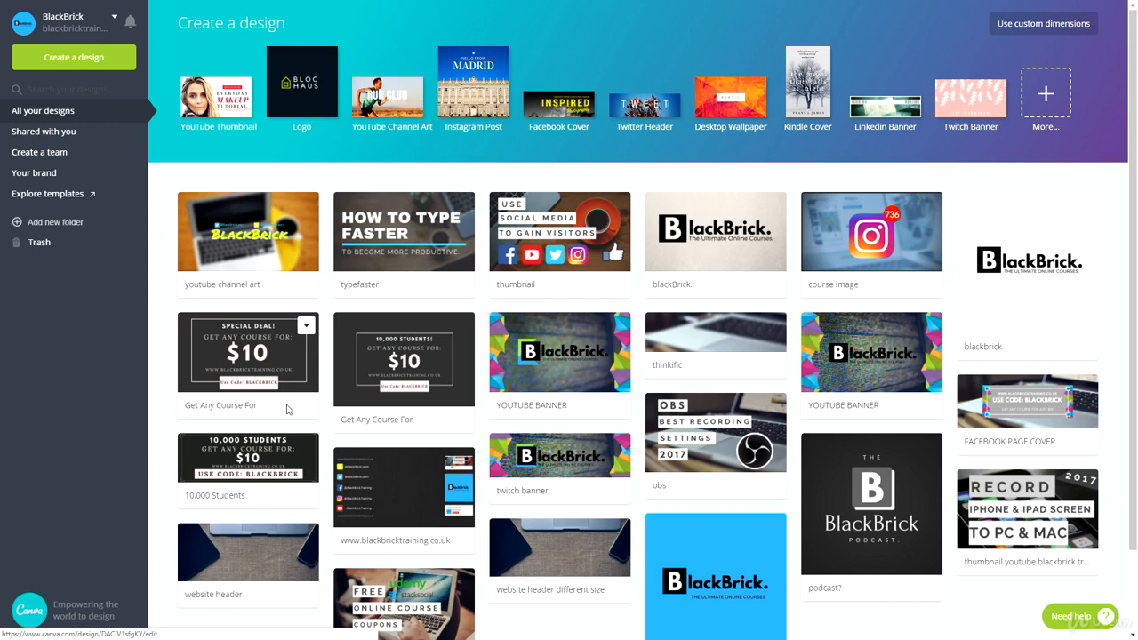
Step: Open the typefaster design from the All your designs list on the Canva home page
click(374, 251)
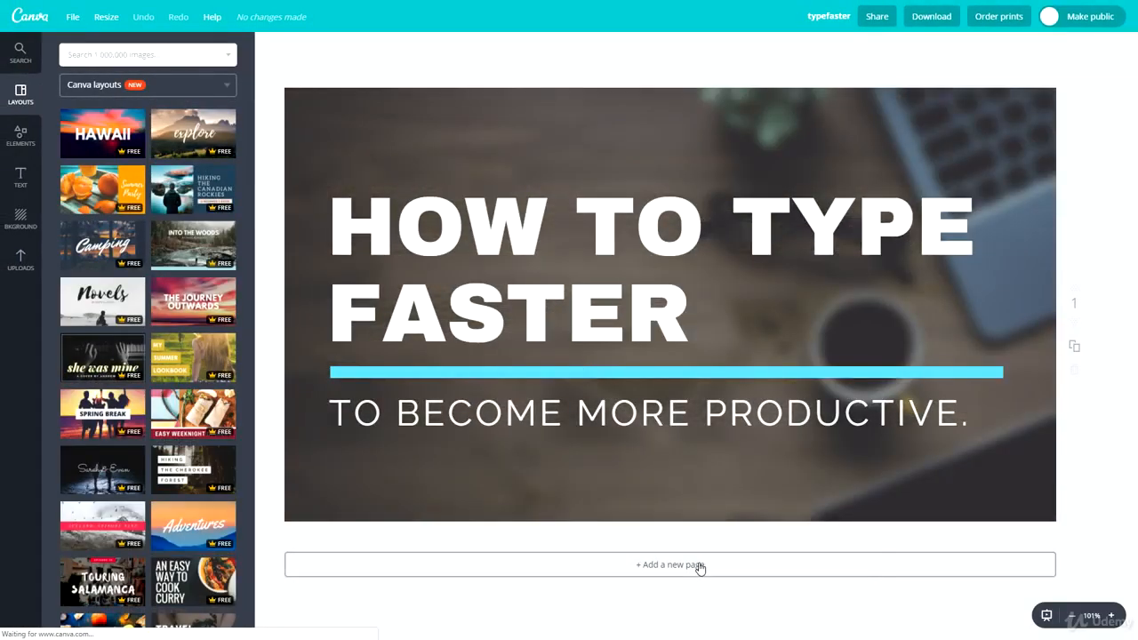
Step: Add a blank second page and apply the Hiking the Cherokee Forest layout to it
click(698, 566)
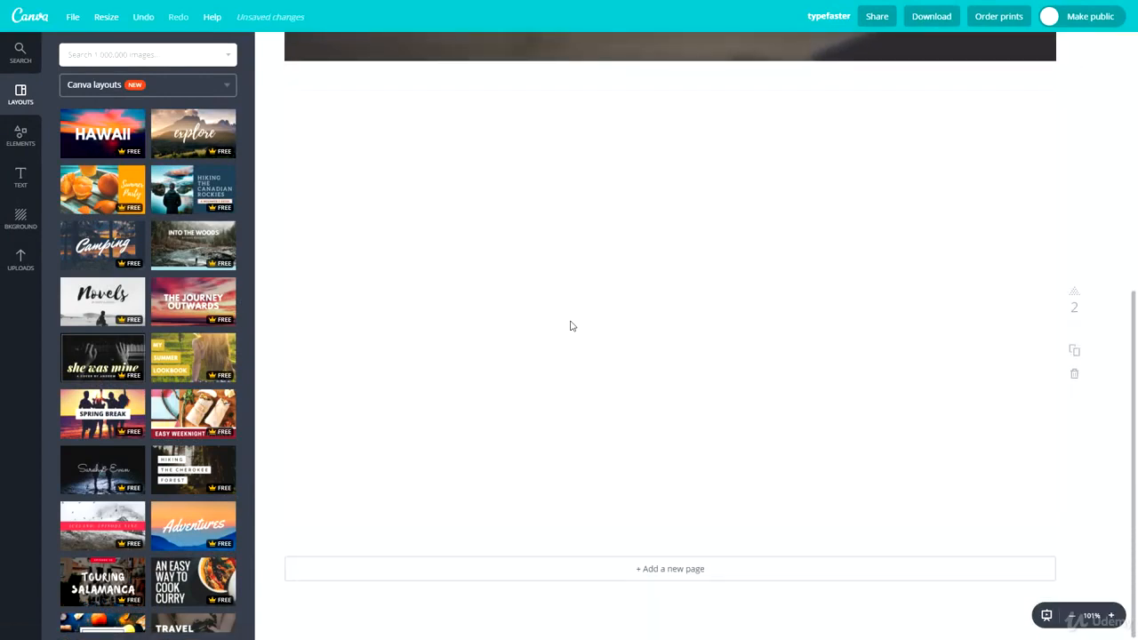
scroll(570, 326, up, 5)
scroll(584, 460, down, 4)
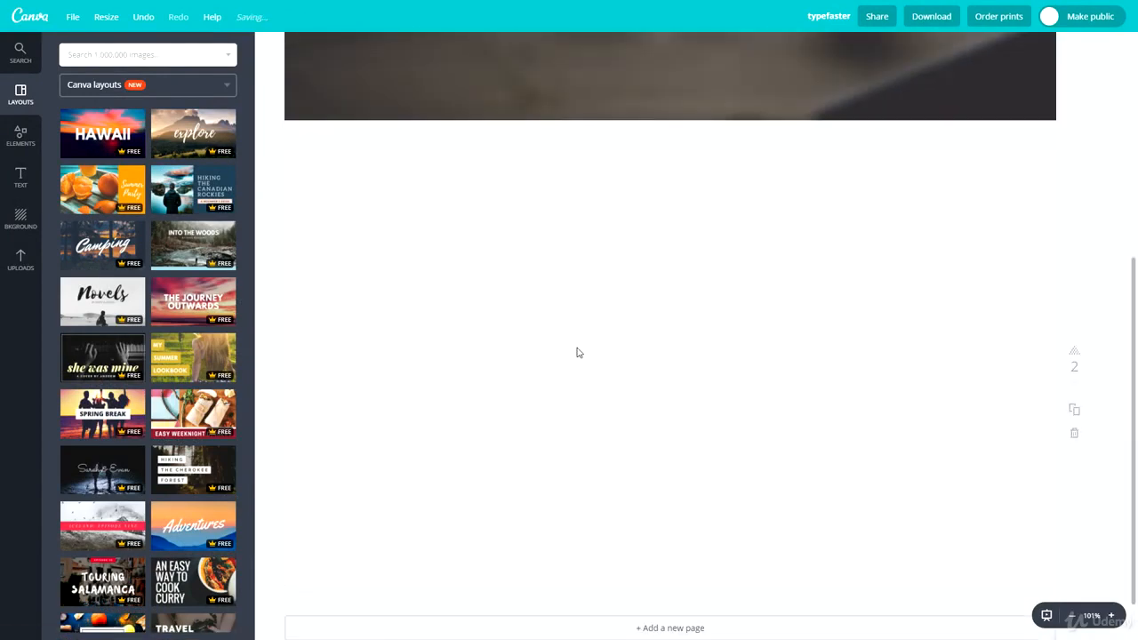
scroll(418, 383, down, 1)
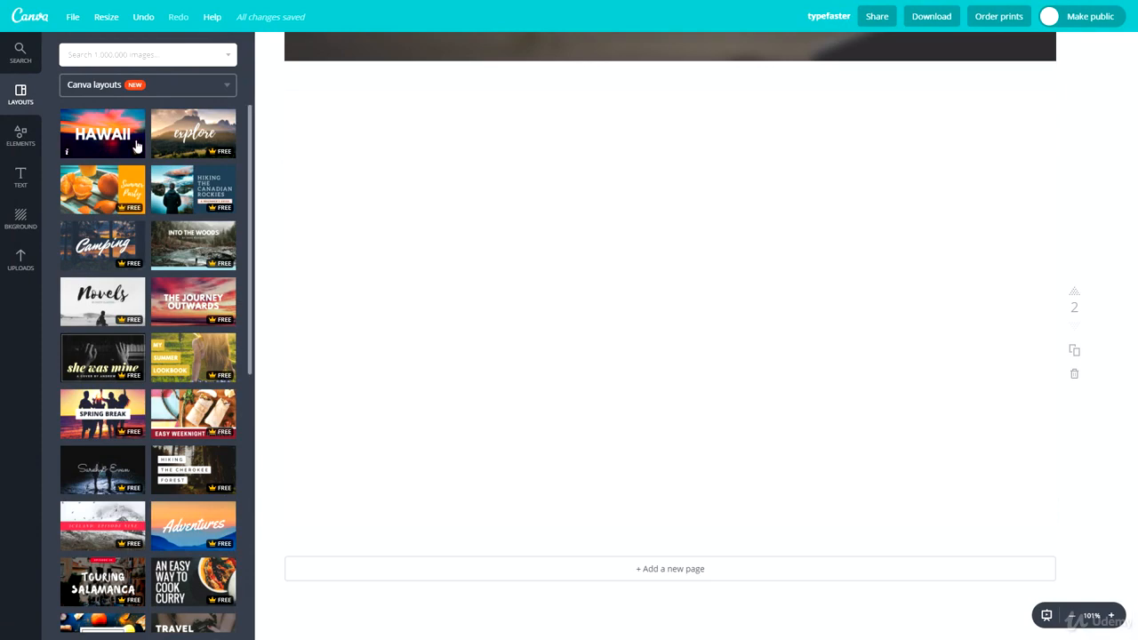
scroll(136, 147, down, 12)
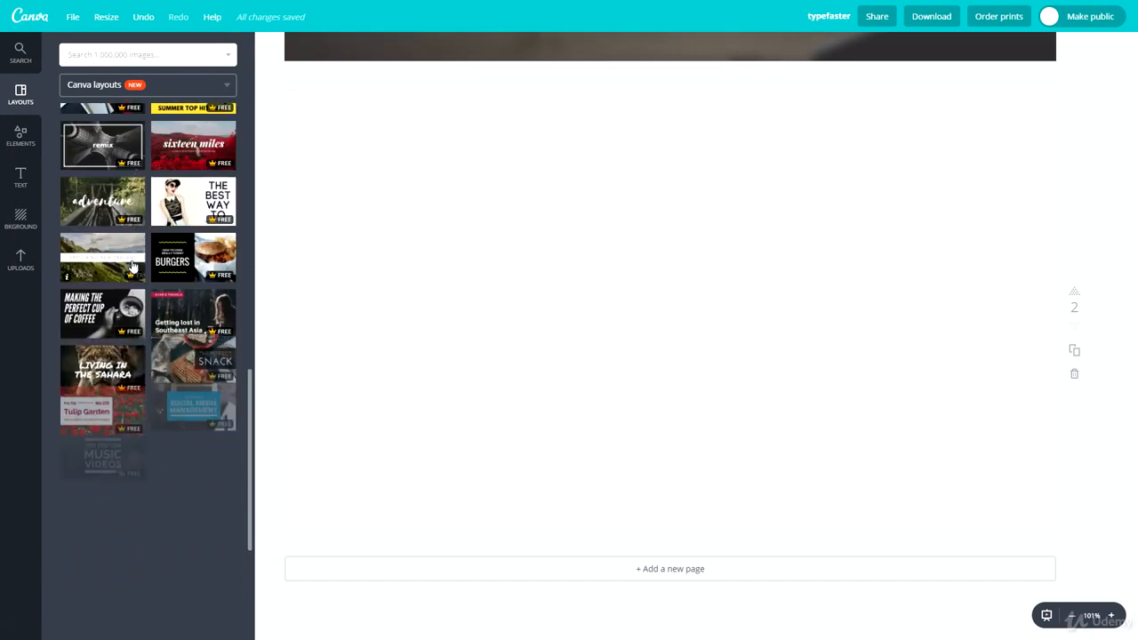
scroll(133, 369, down, 5)
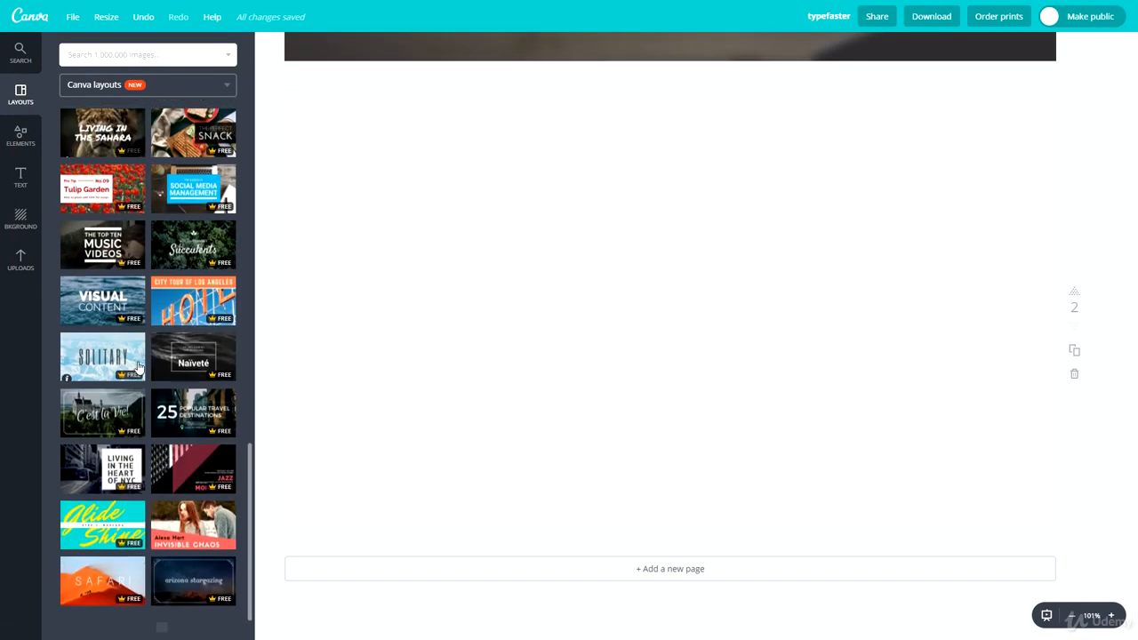
scroll(100, 389, down, 3)
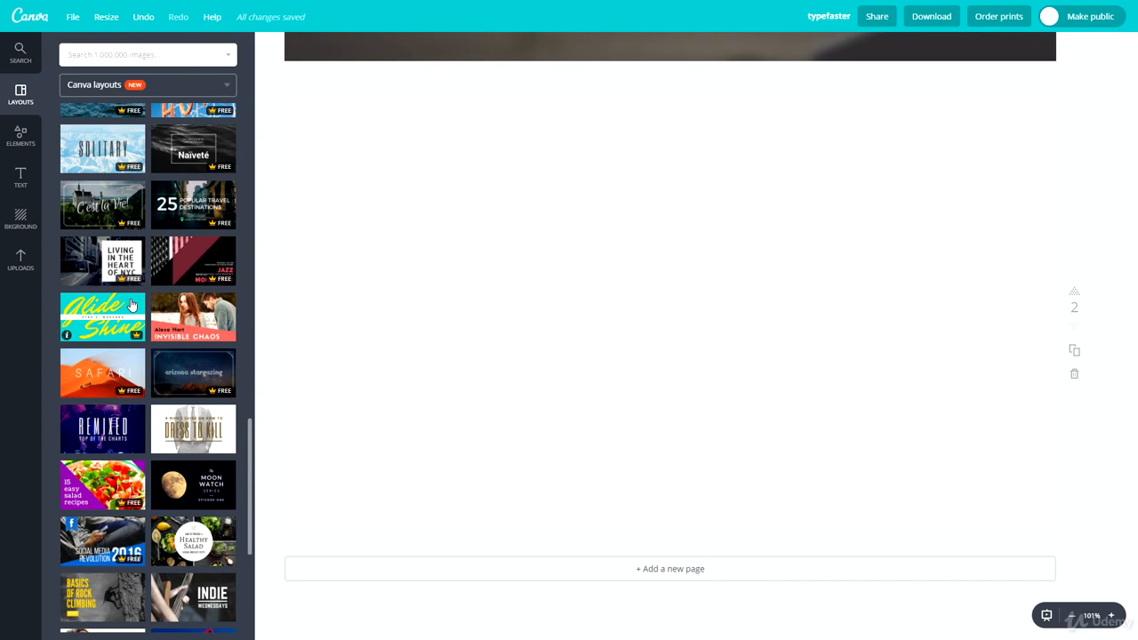
scroll(132, 305, up, 10)
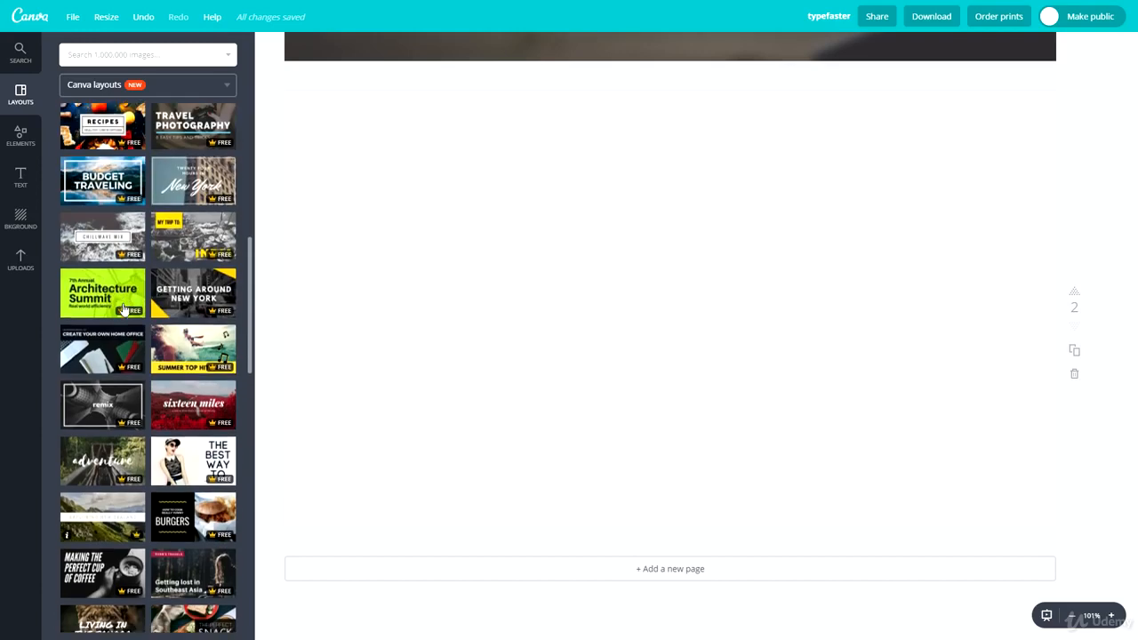
scroll(125, 308, up, 8)
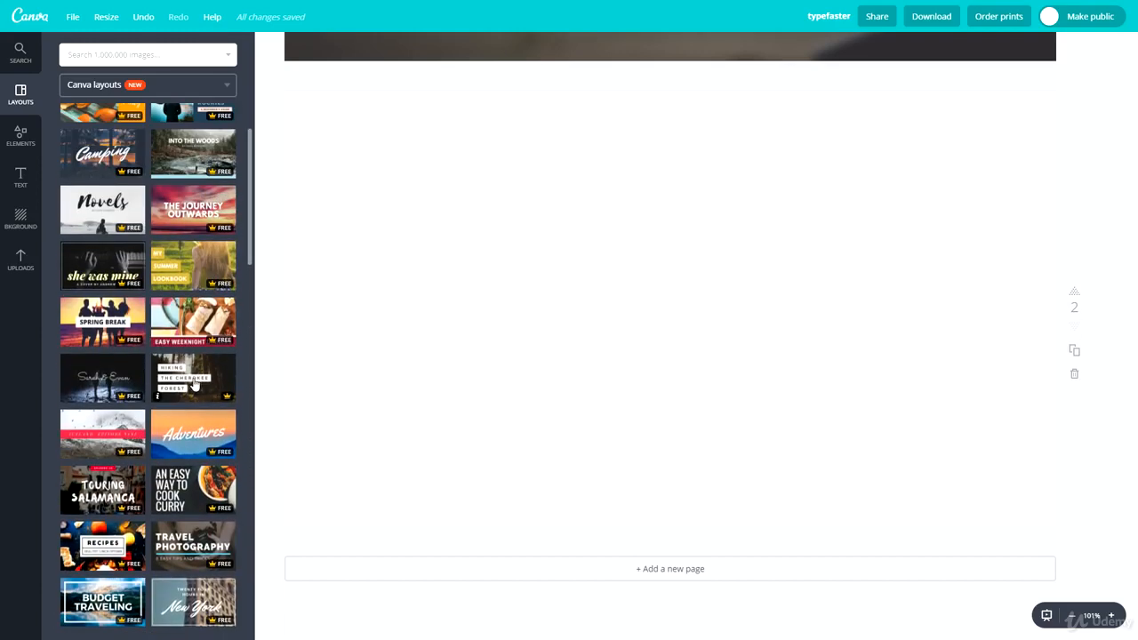
click(192, 378)
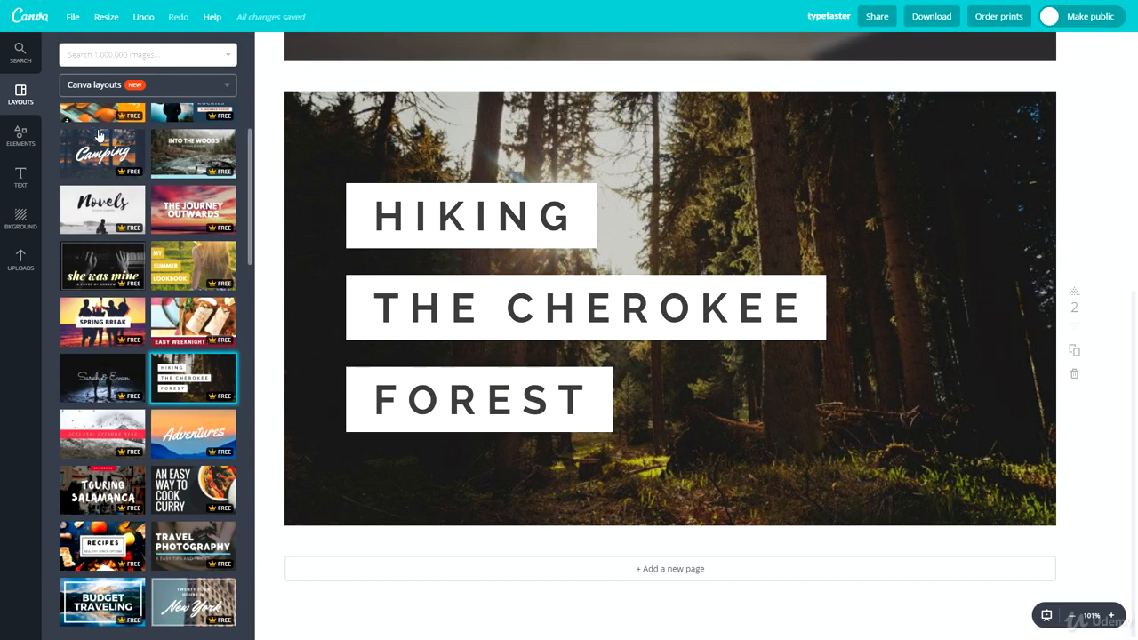
Step: Apply a dark background to page 2 and delete the forest photo and its leftover frame
click(27, 213)
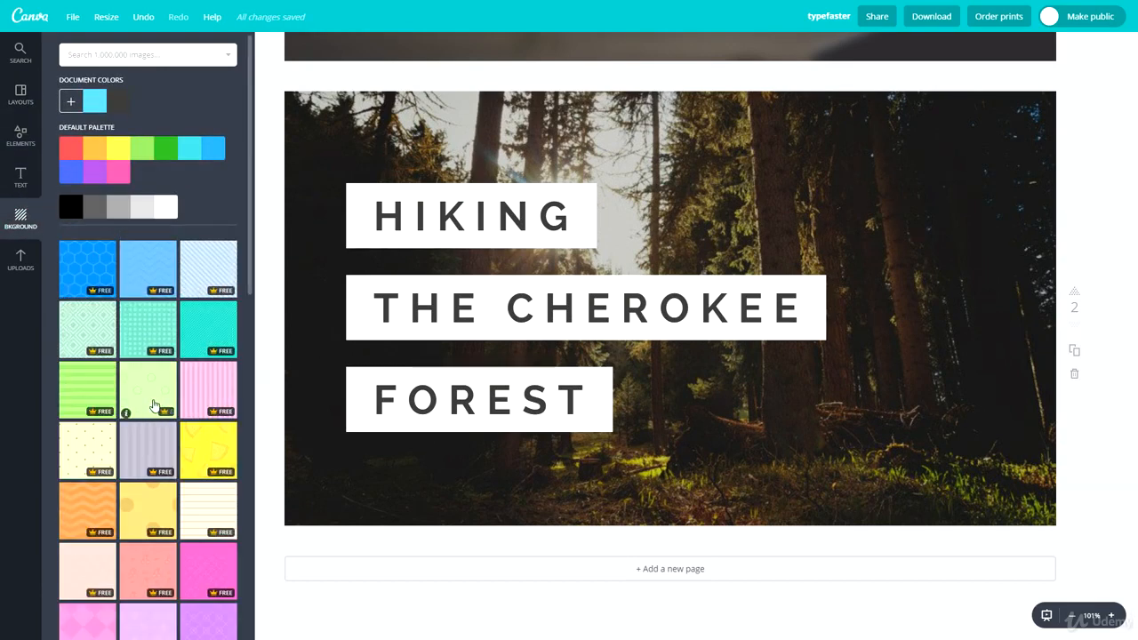
scroll(66, 319, down, 5)
scroll(100, 265, down, 3)
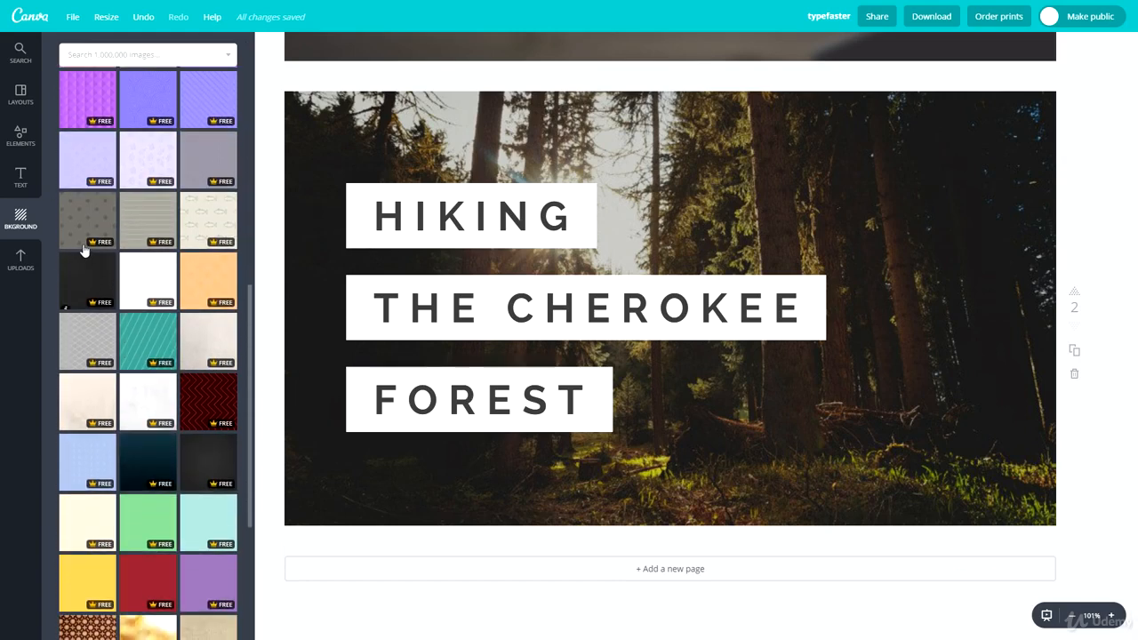
click(226, 280)
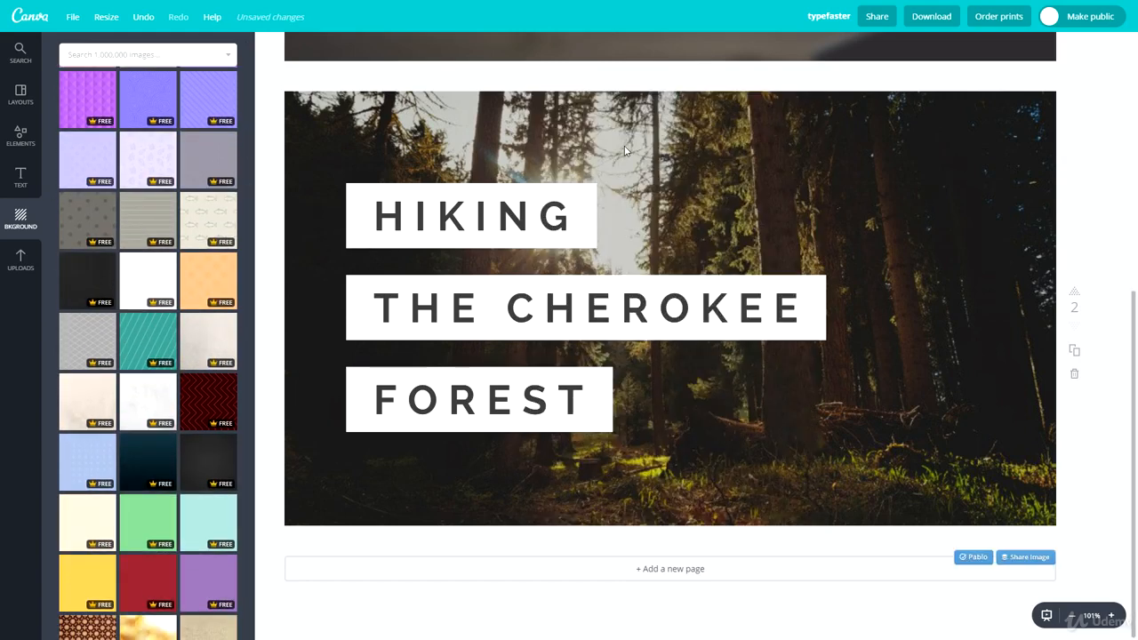
click(624, 146)
key(Delete)
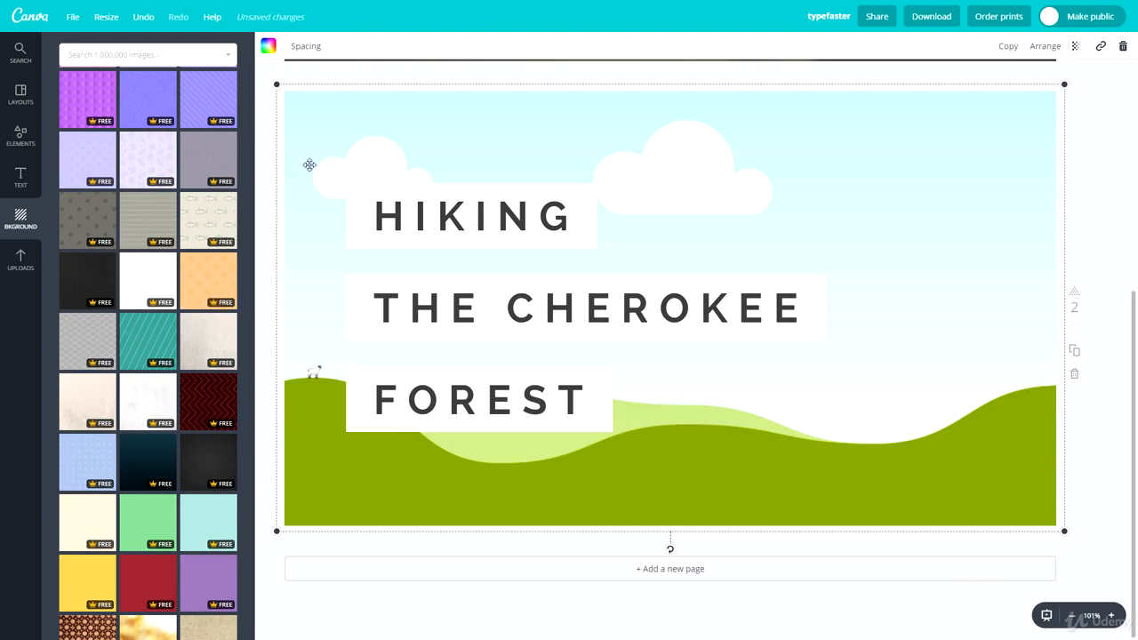
key(Delete)
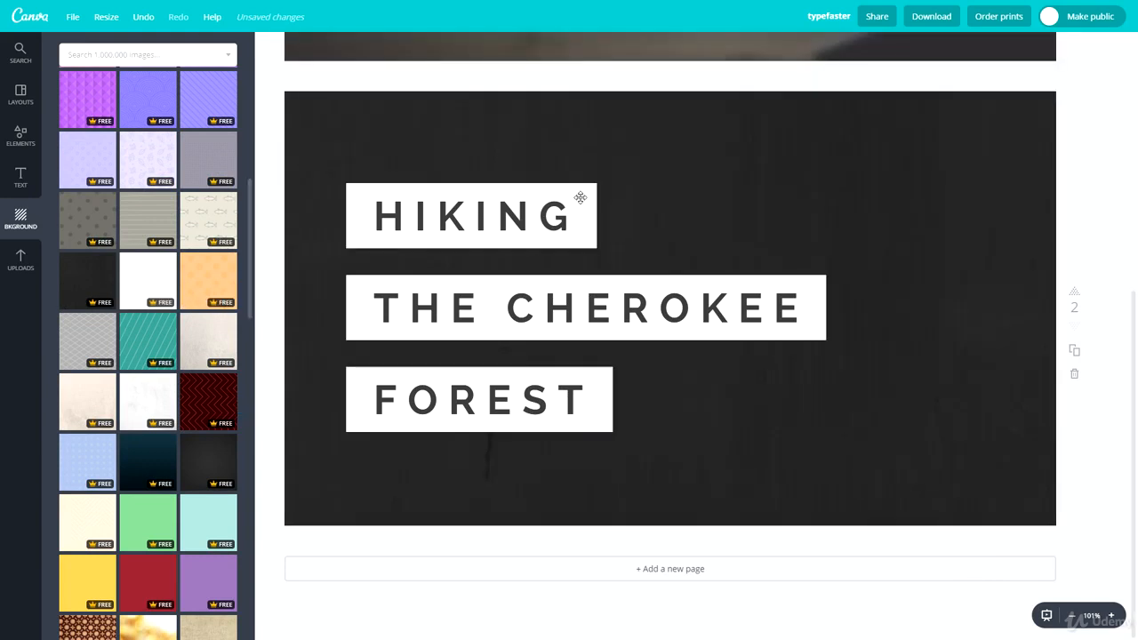
Step: Try lavender circles, dark teal and white watercolour backgrounds, settling on dark charcoal
click(100, 162)
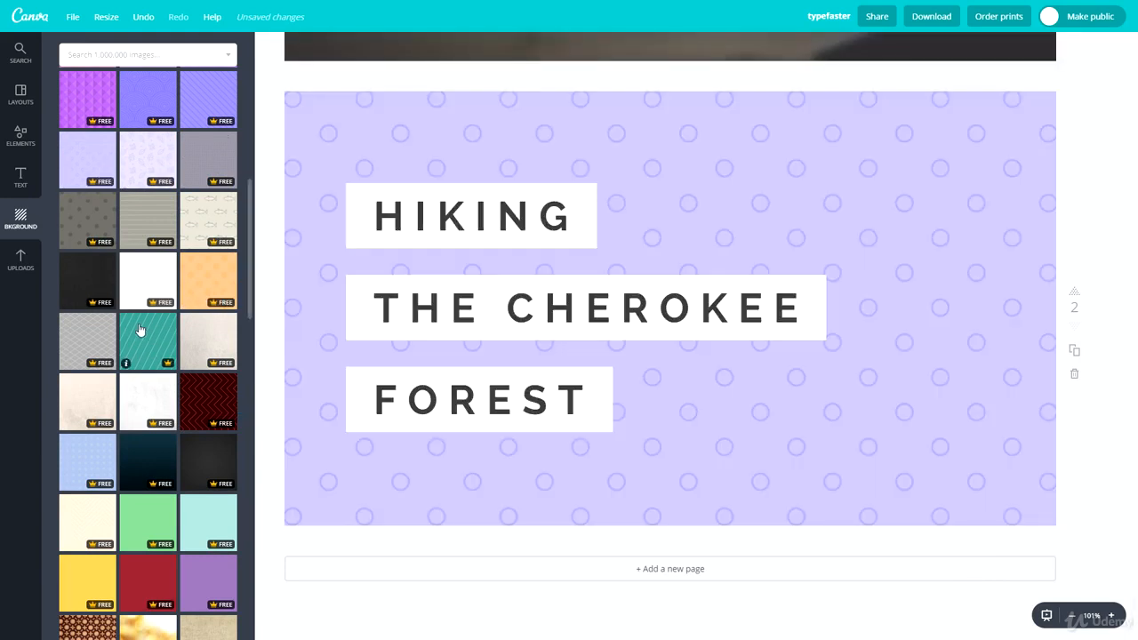
scroll(151, 322, down, 2)
click(153, 283)
click(217, 275)
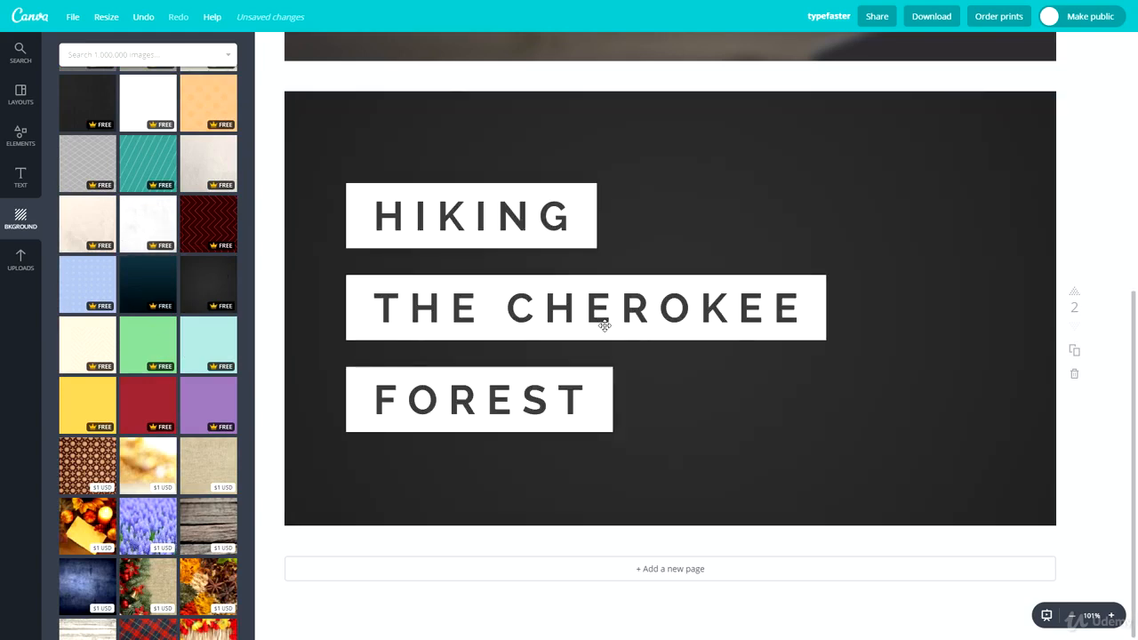
click(145, 228)
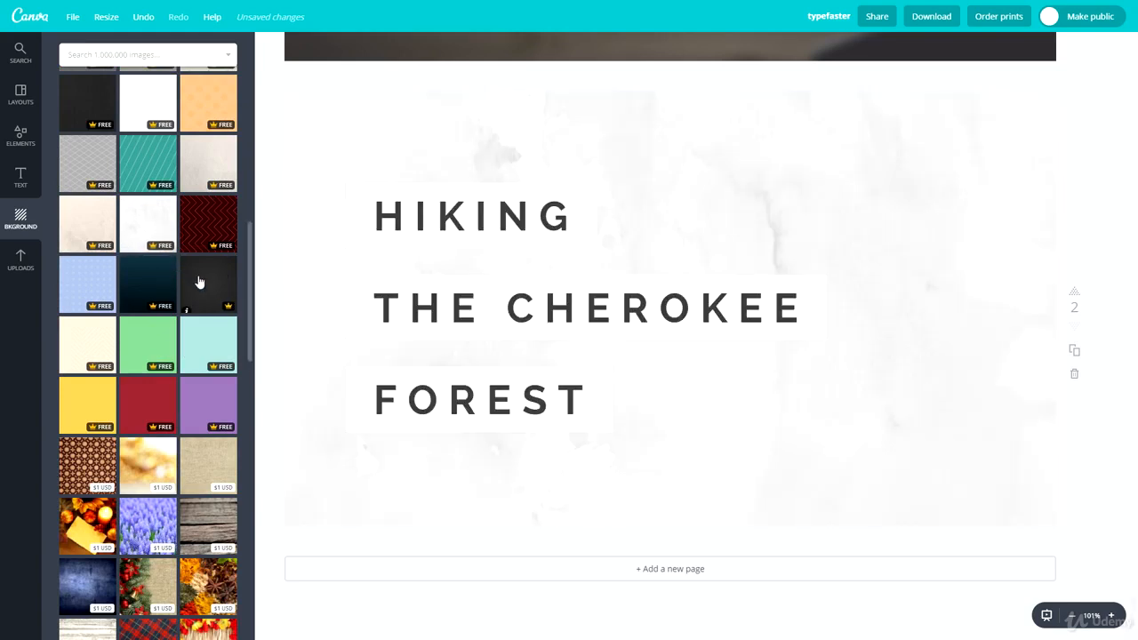
click(199, 283)
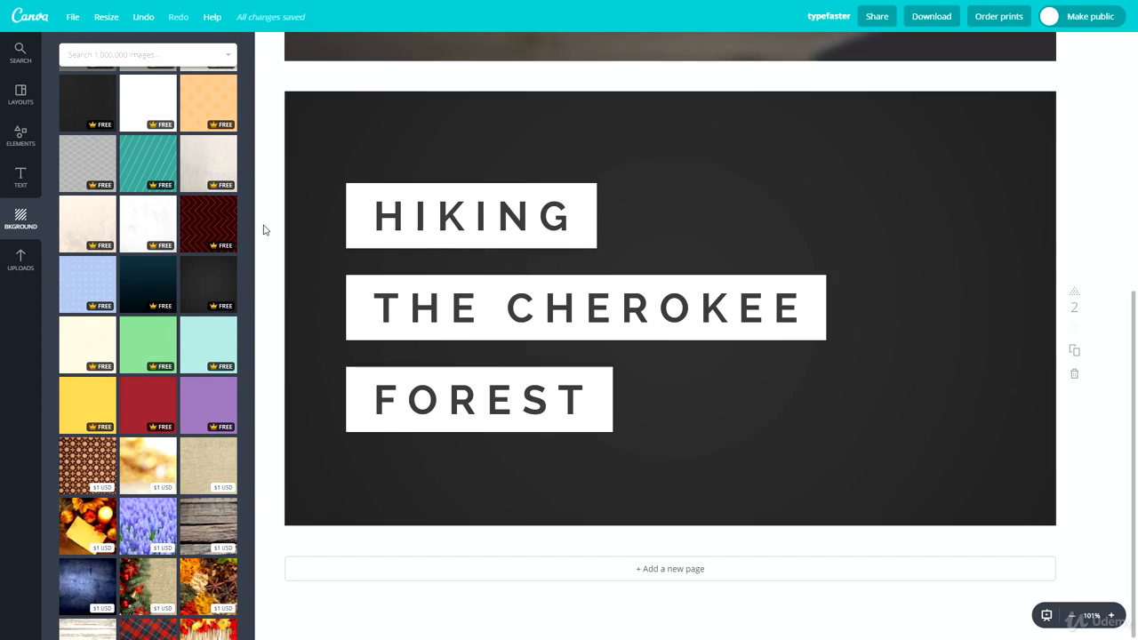
scroll(178, 262, down, 3)
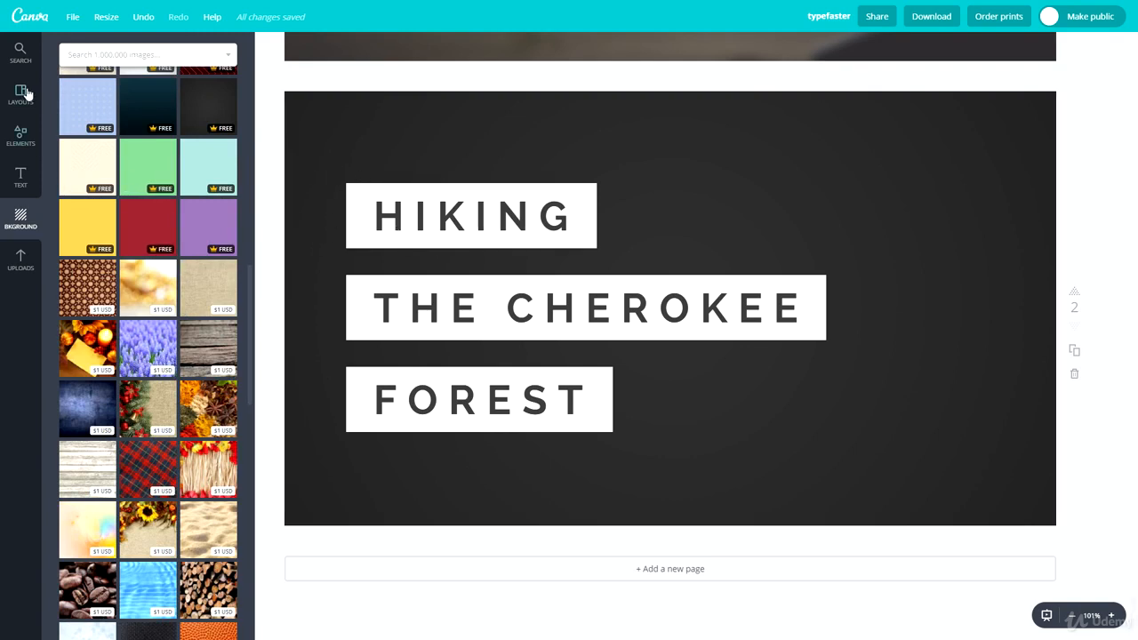
click(122, 54)
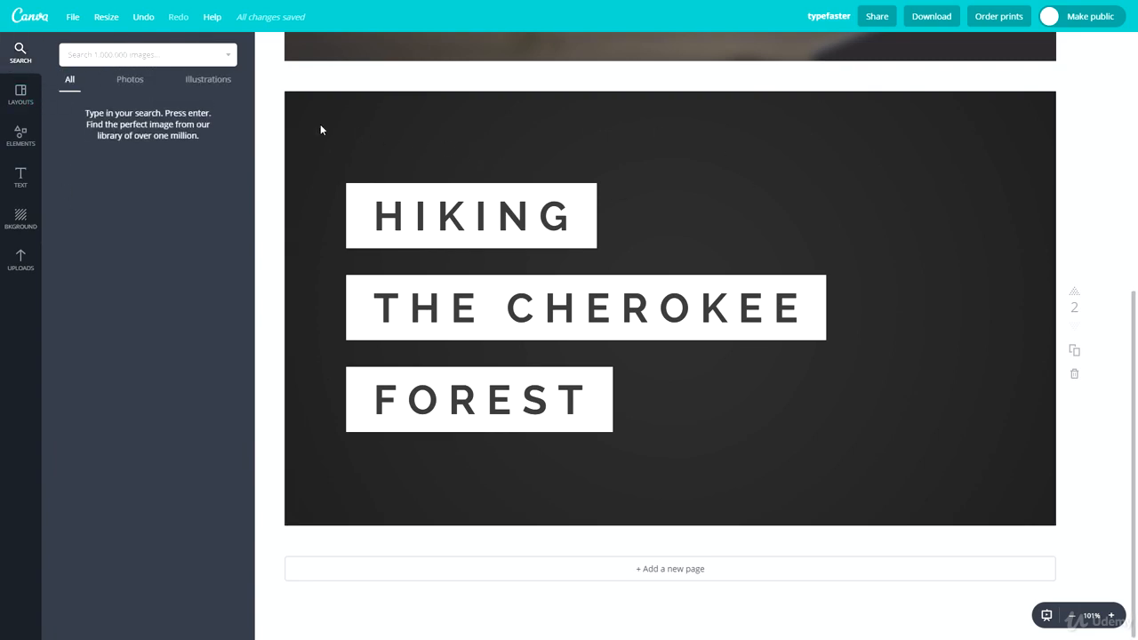
click(29, 105)
Step: Place a single-photo grid from Elements > Grids, stretched to fill and centred on page 2
click(21, 134)
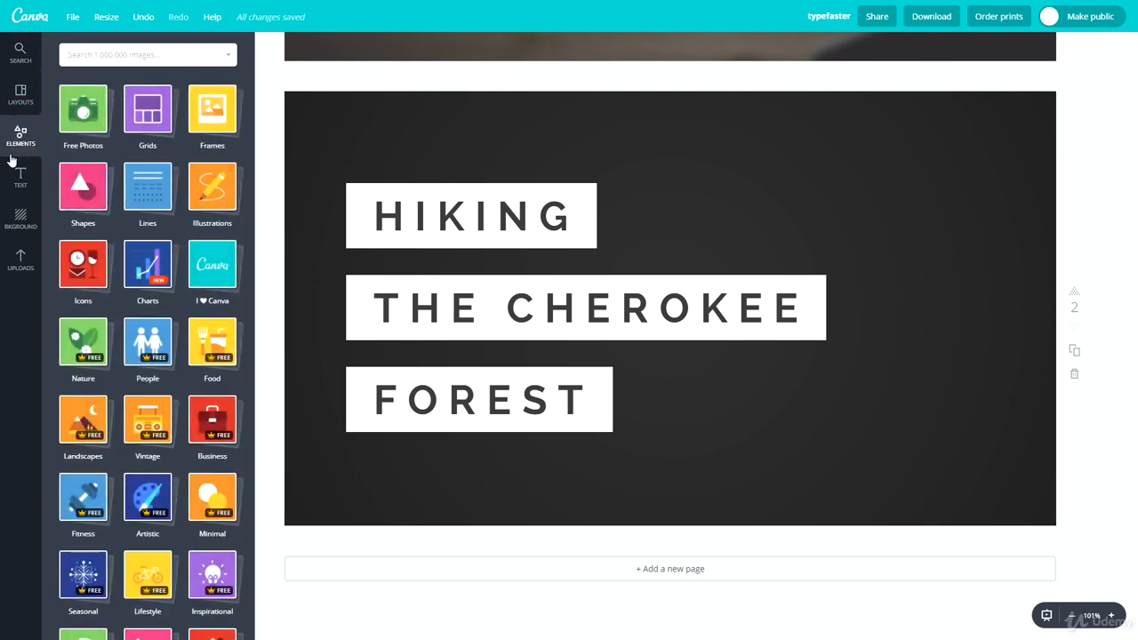
click(145, 129)
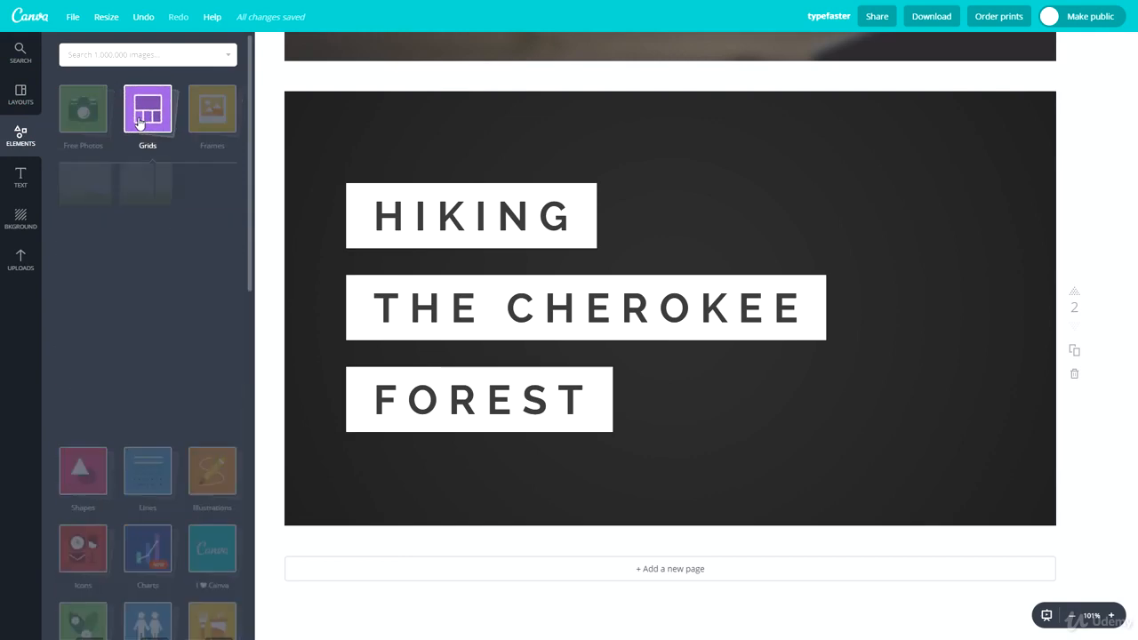
click(99, 201)
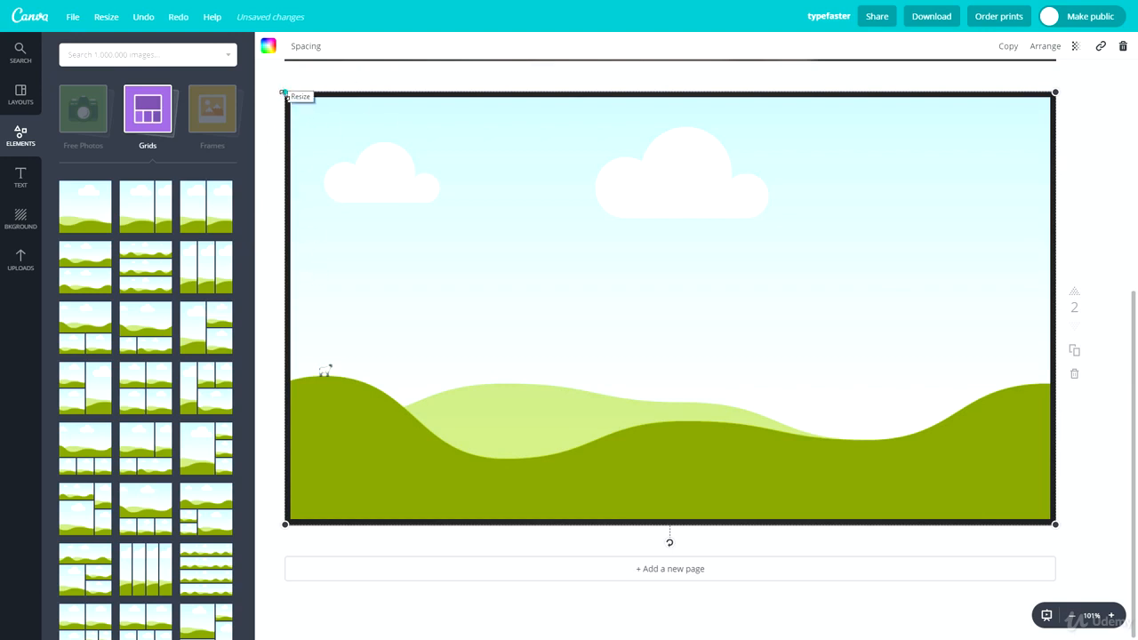
drag(285, 93, 277, 86)
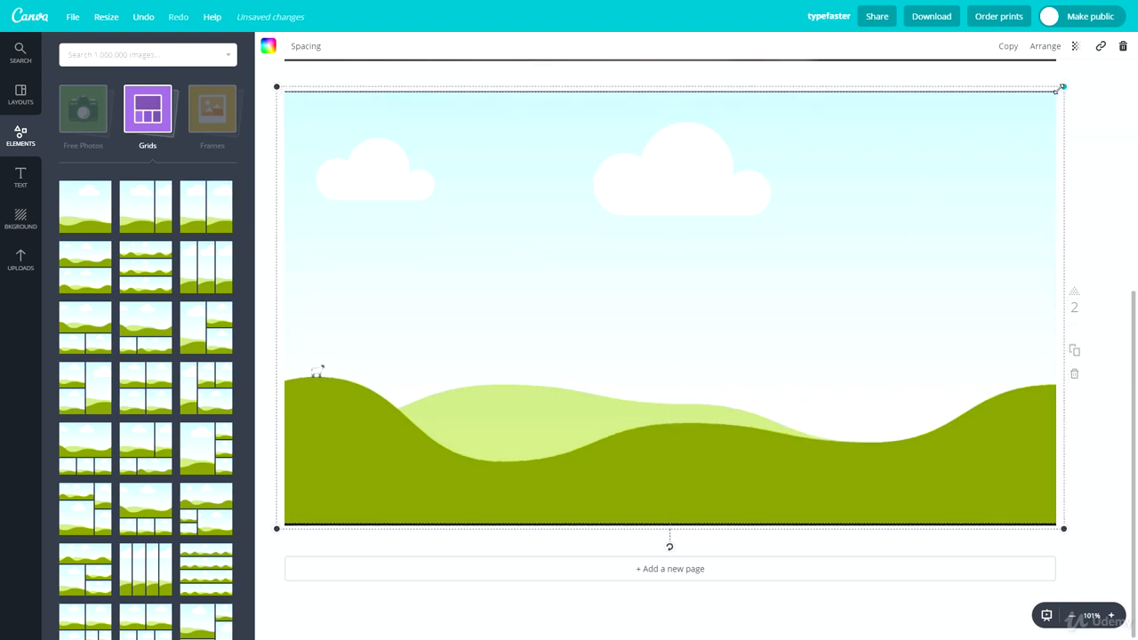
drag(718, 228, 719, 235)
click(1074, 198)
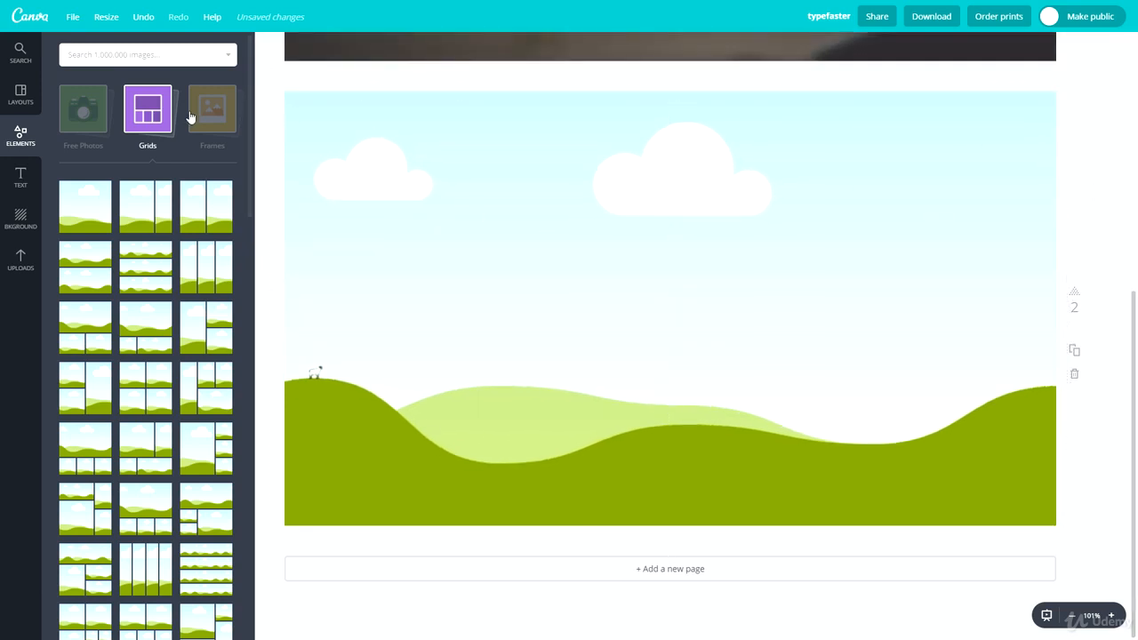
Step: Search photos for 'macbook' and drop a laptop-and-notebook photo into the grid
click(81, 62)
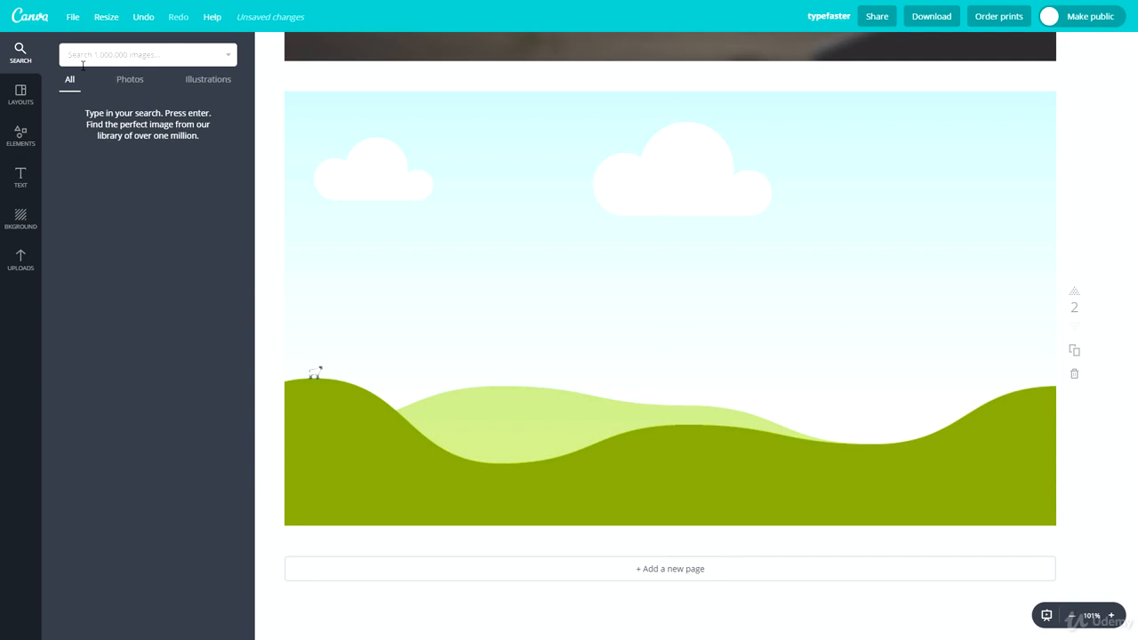
text(macbook)
key(Return)
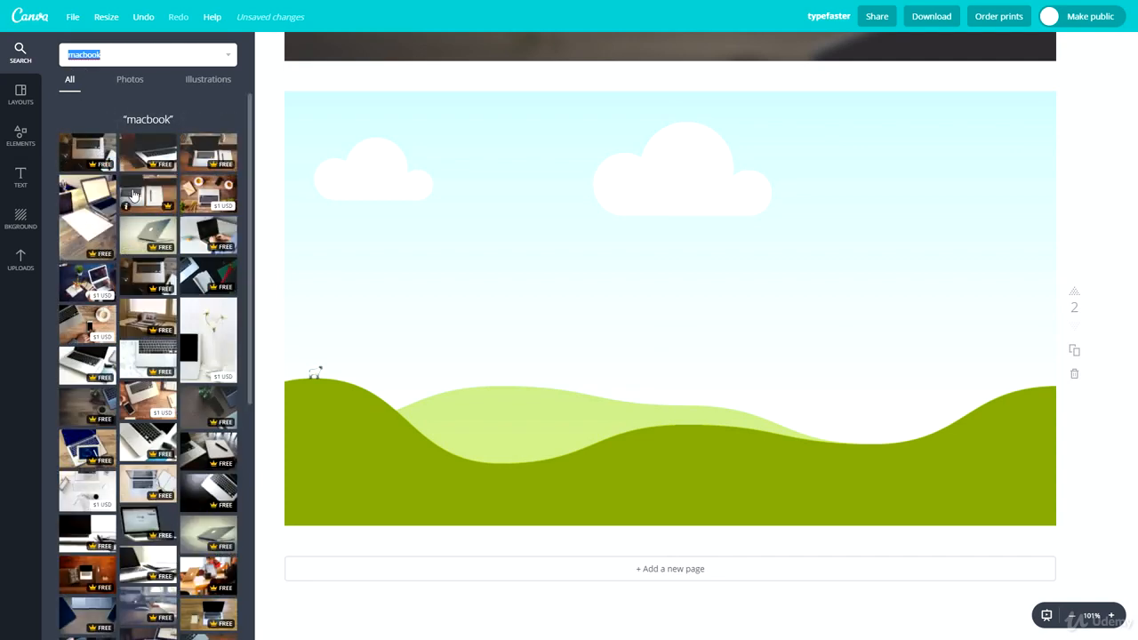
drag(148, 194, 444, 213)
click(1083, 185)
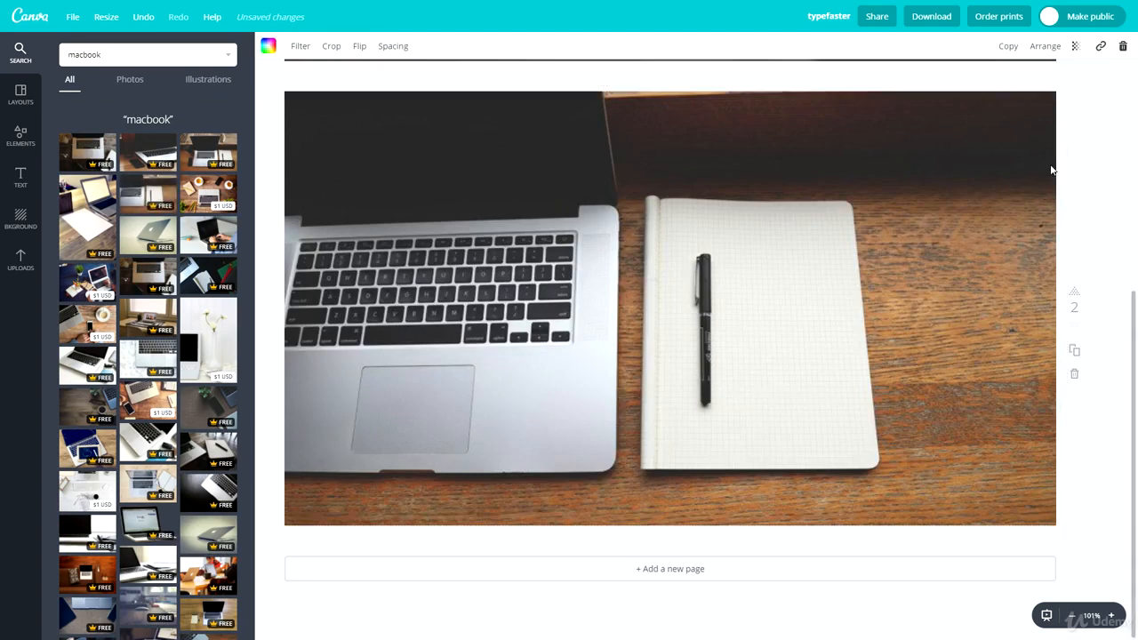
Step: Shrink the laptop photo slightly from its corners so it fits inside the page
click(992, 122)
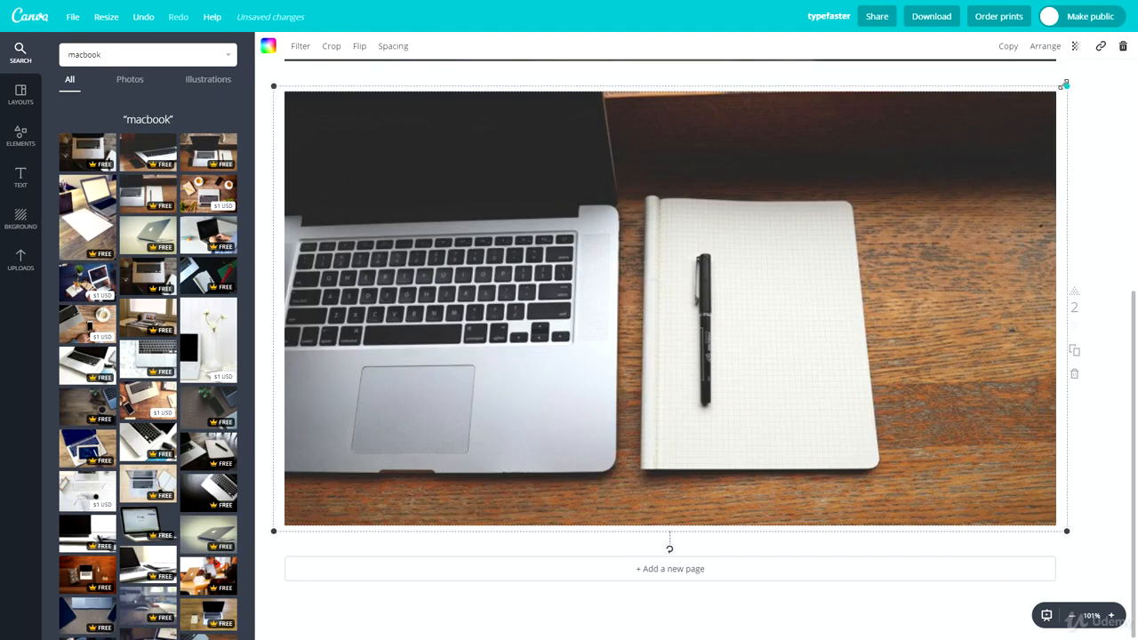
drag(1066, 84, 1056, 92)
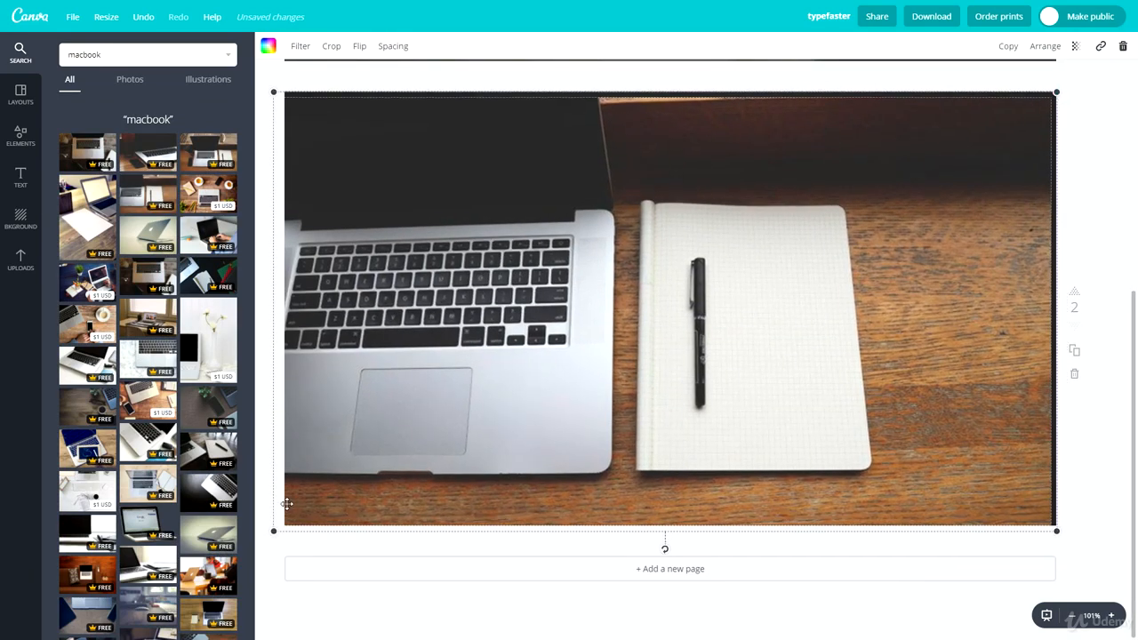
drag(271, 531, 280, 525)
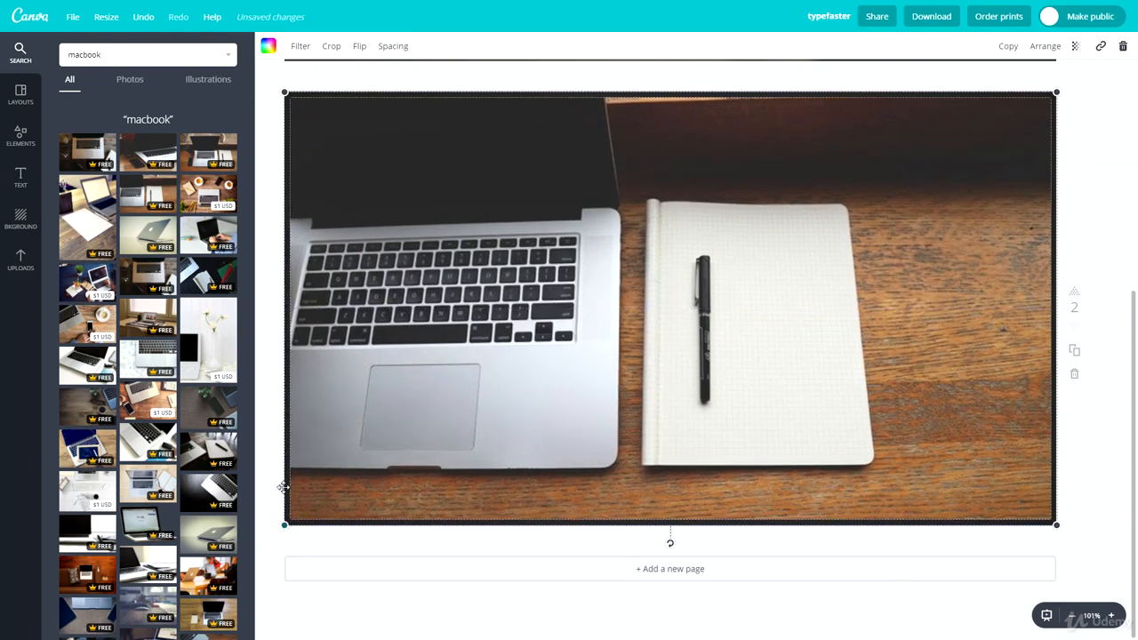
click(257, 444)
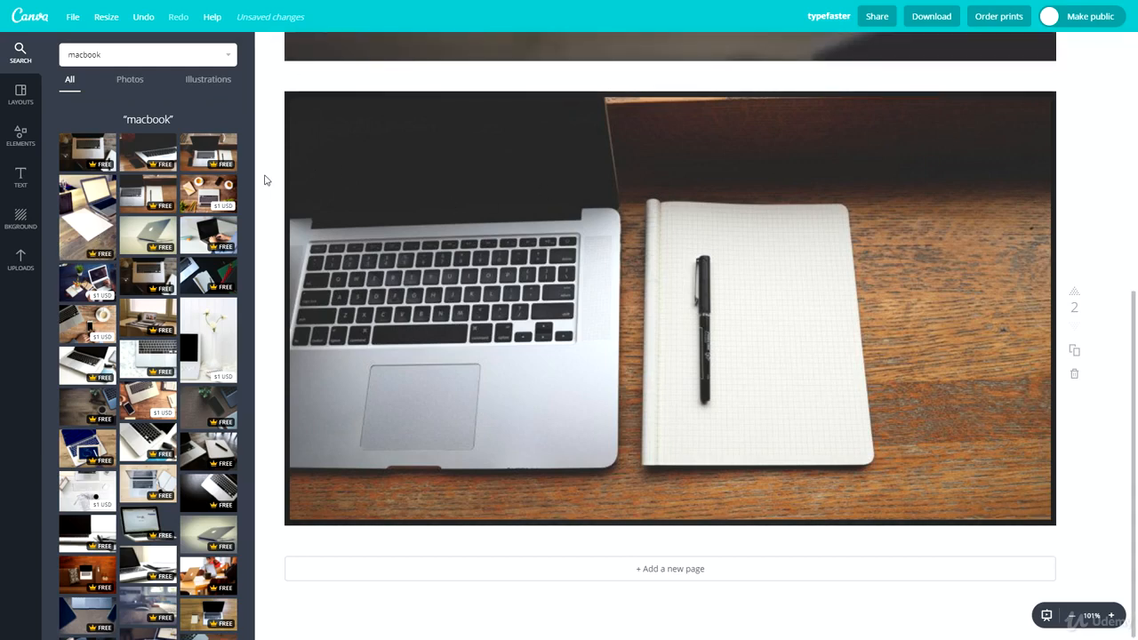
Step: Try a plain white and then the yellow patterned page background, then browse the layouts
click(20, 219)
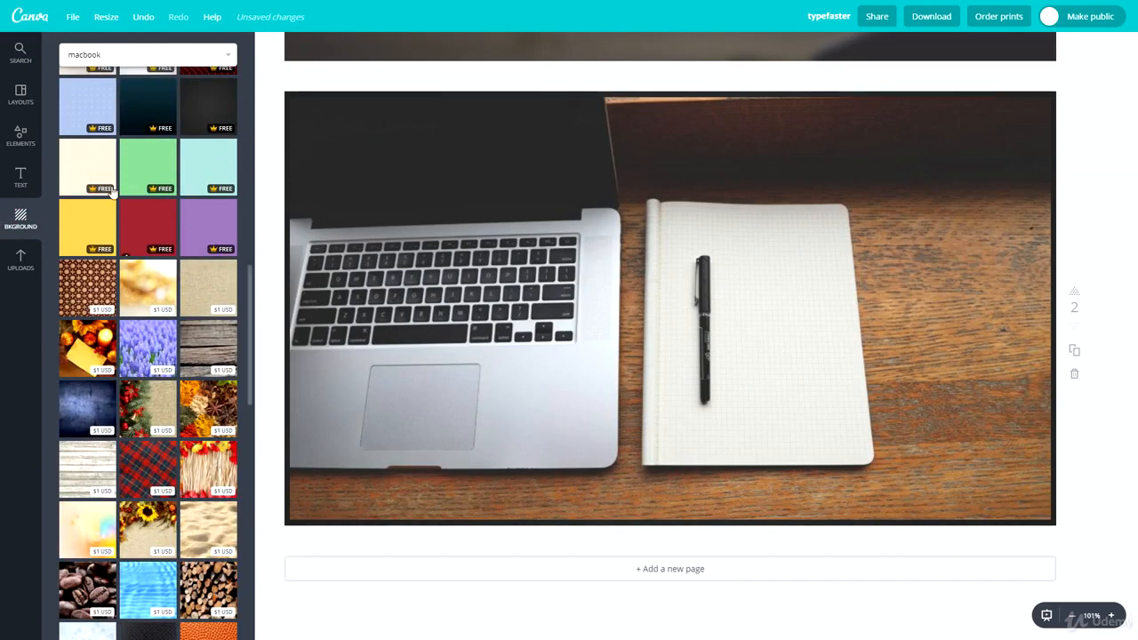
scroll(163, 184, up, 3)
click(163, 184)
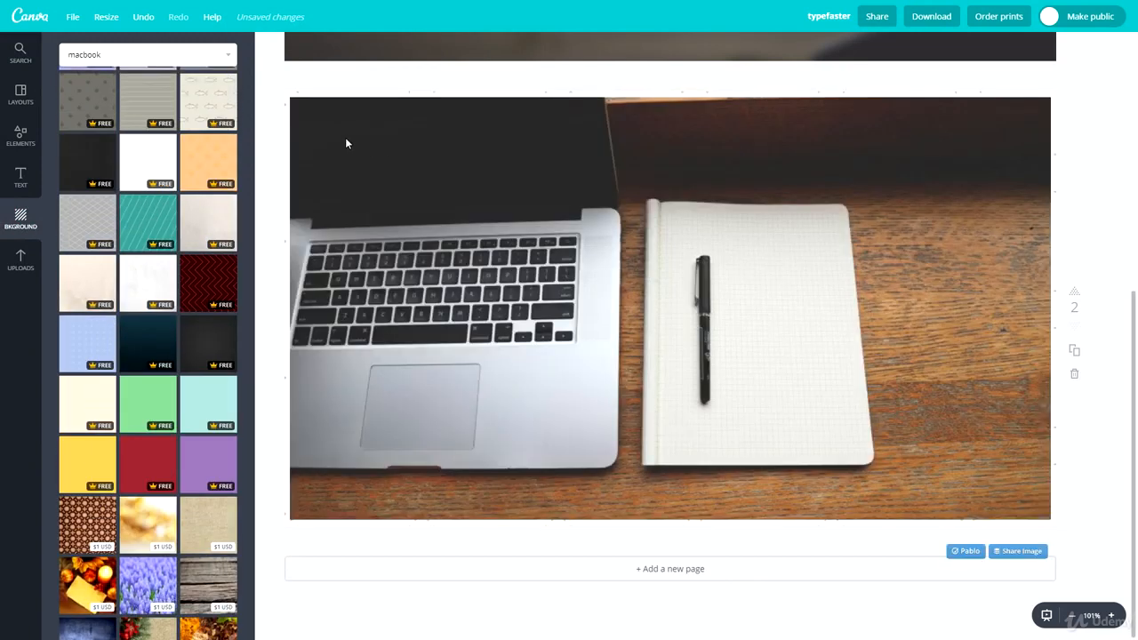
scroll(152, 294, up, 8)
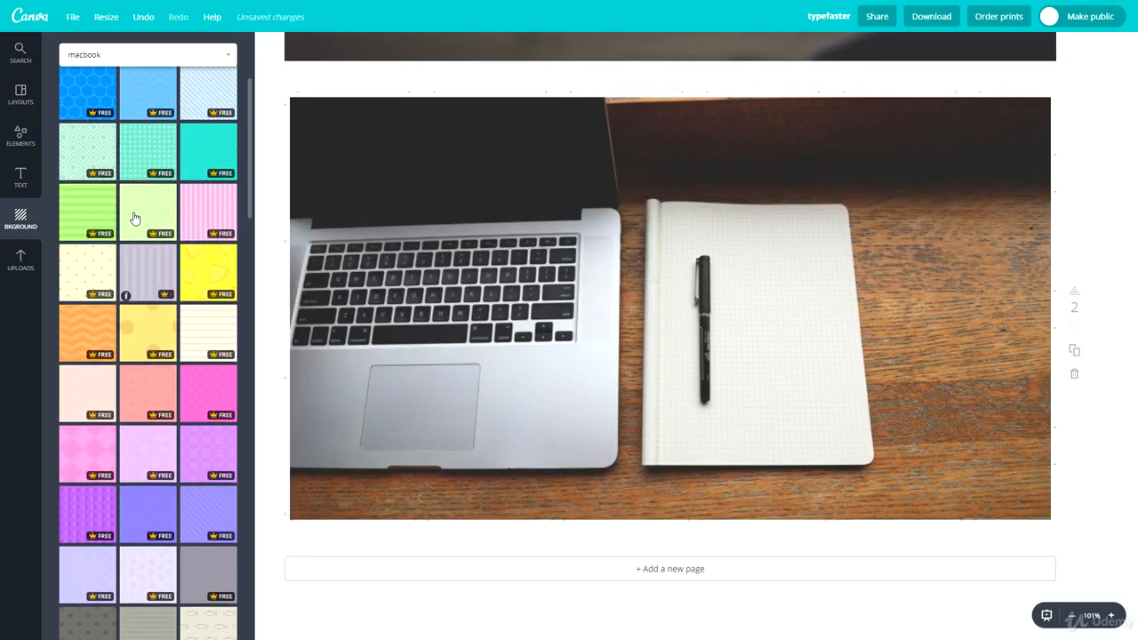
click(192, 270)
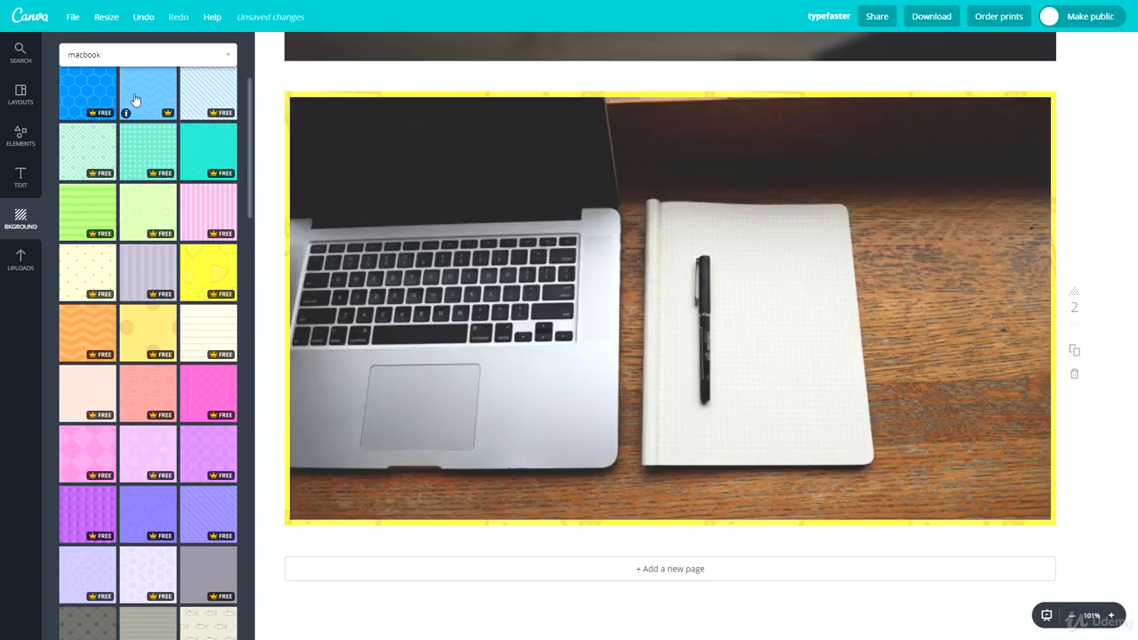
scroll(133, 102, up, 2)
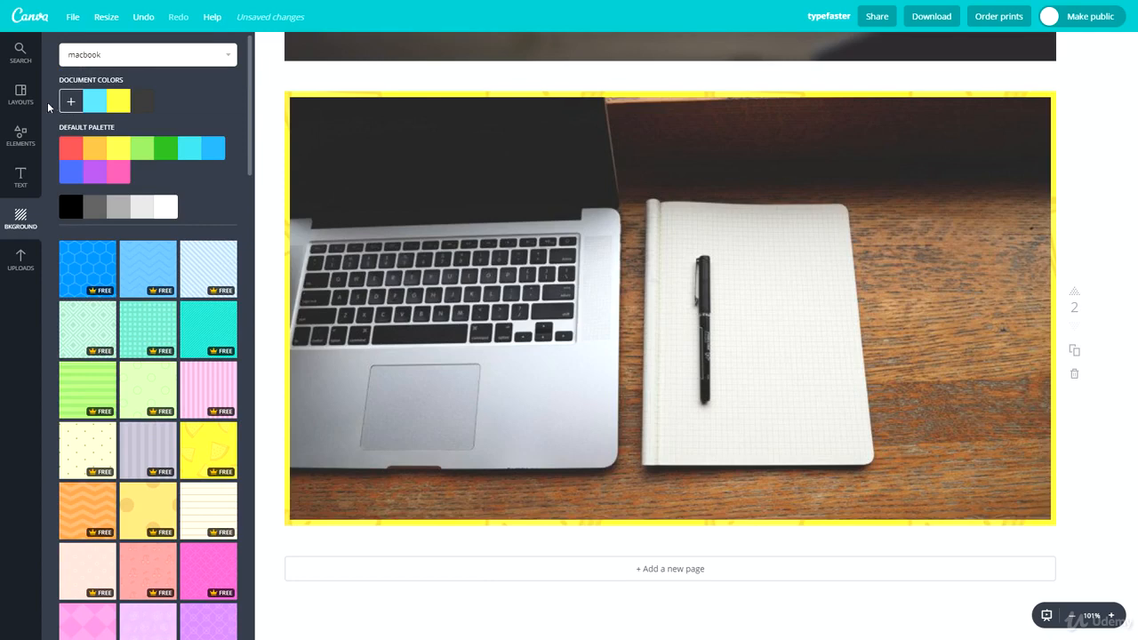
click(20, 95)
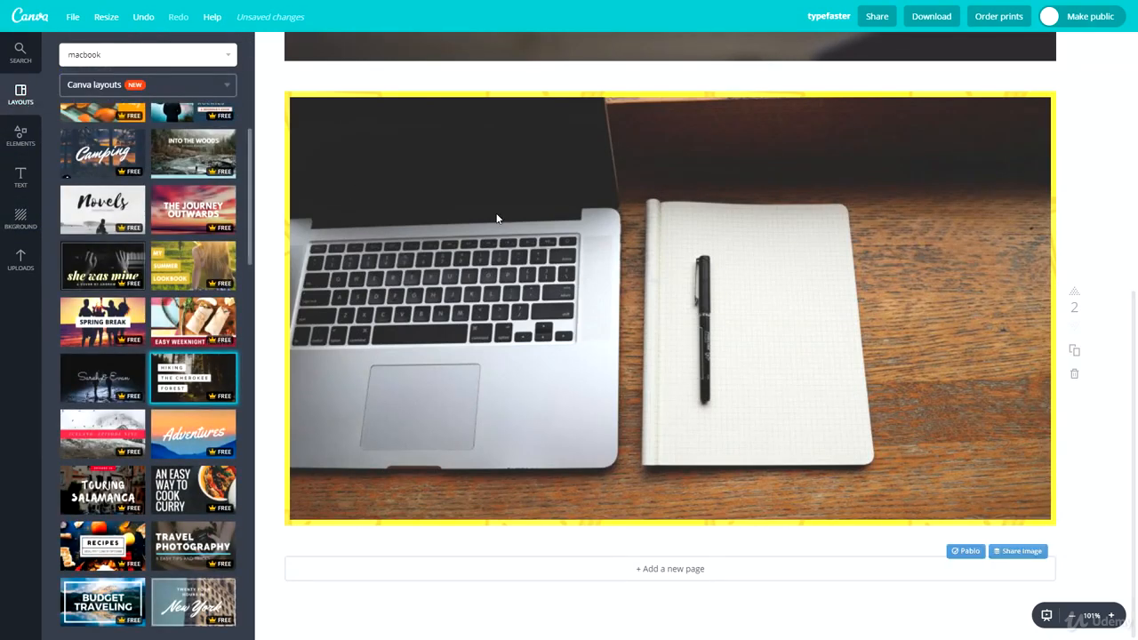
click(497, 218)
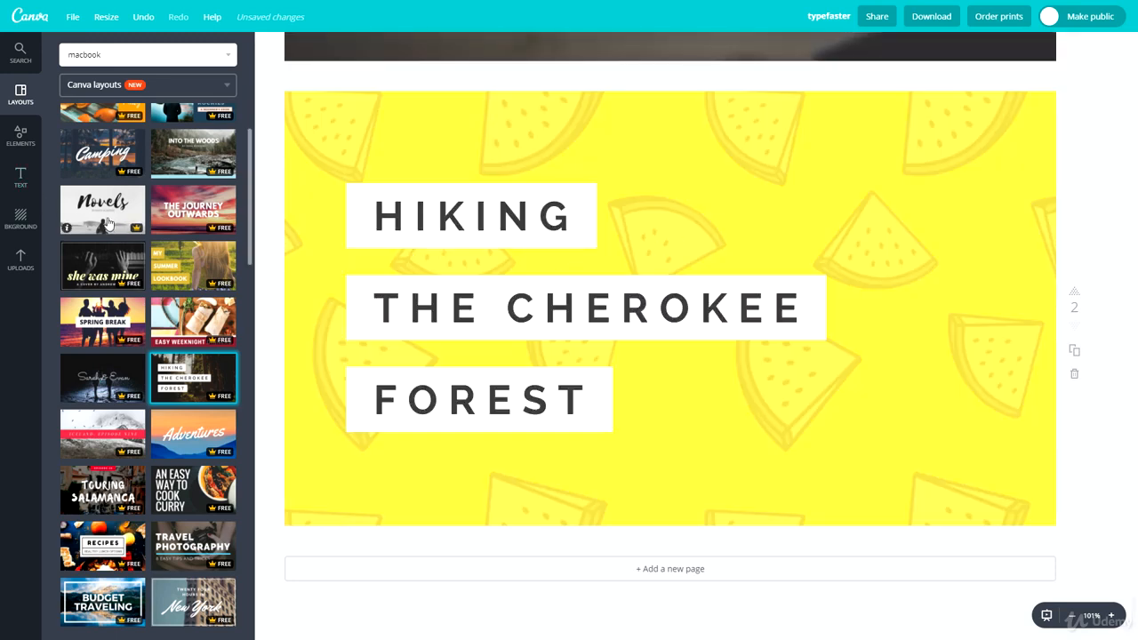
Step: Apply the Hiking The Cherokee Forest layout and send the laptop photo to the very back
click(193, 304)
click(1045, 45)
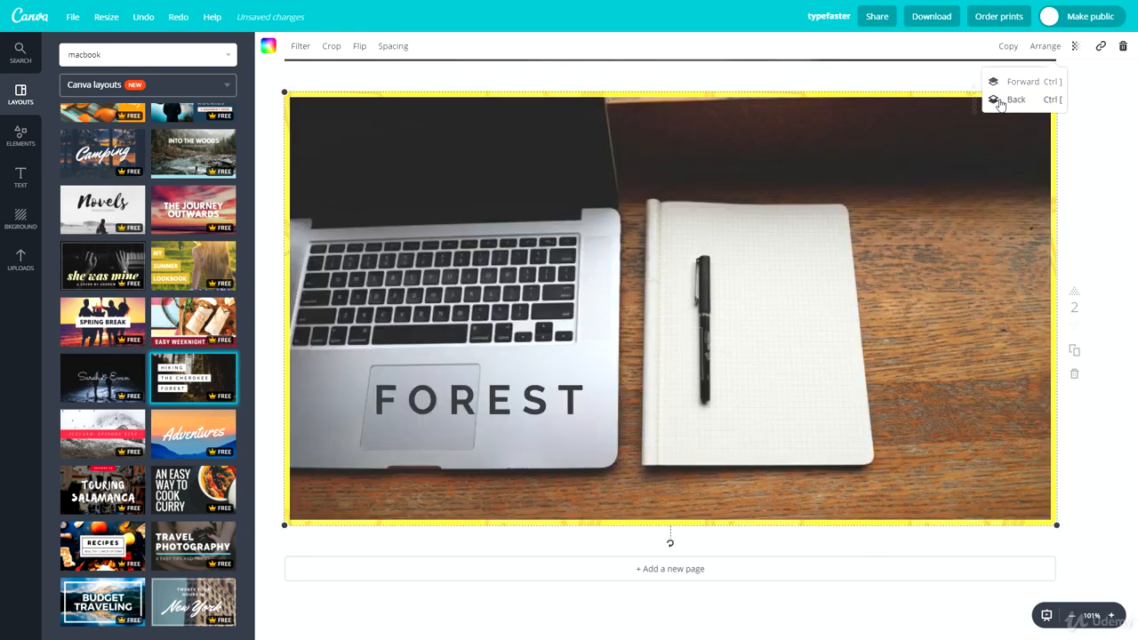
click(998, 100)
click(998, 100)
click(998, 100)
click(999, 100)
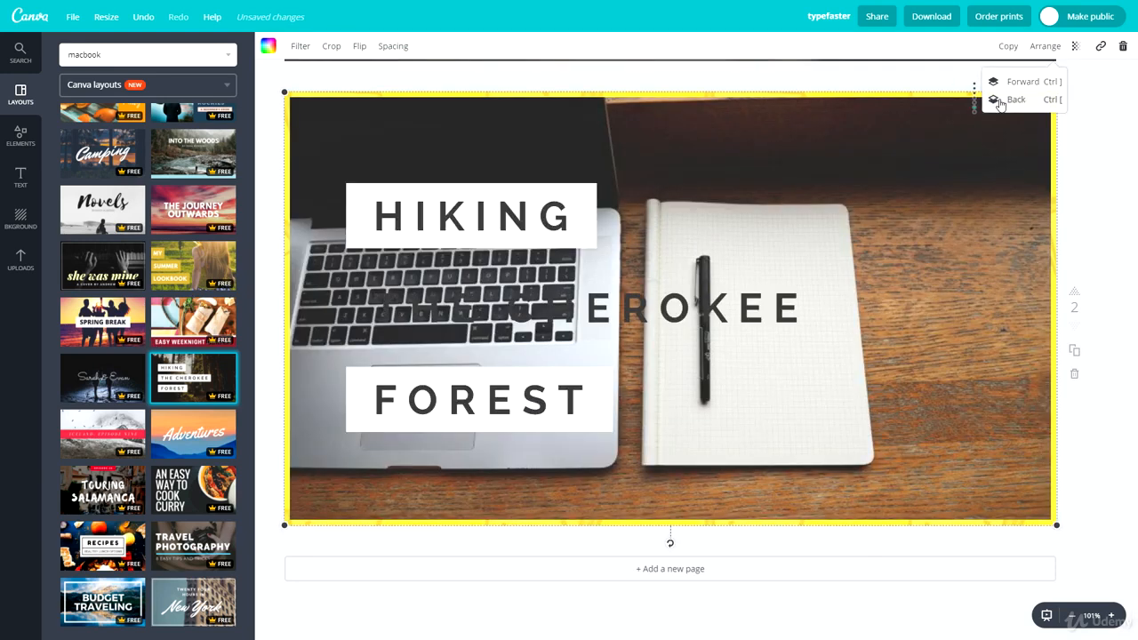
click(998, 100)
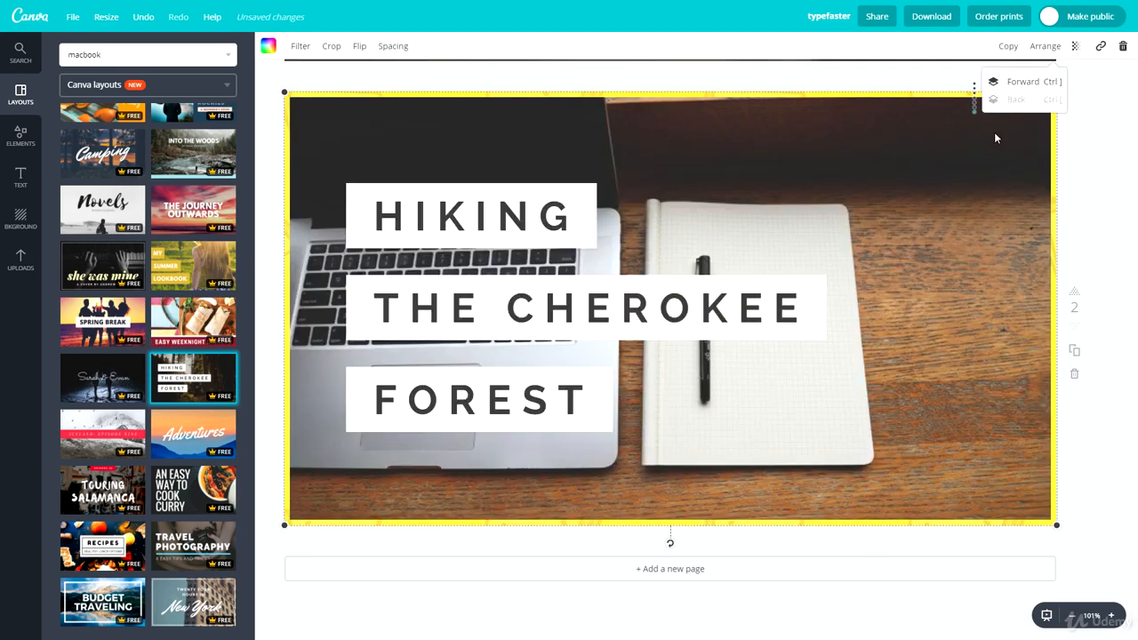
click(918, 195)
Step: Delete the laptop photo from page 2
key(Delete)
key(Delete)
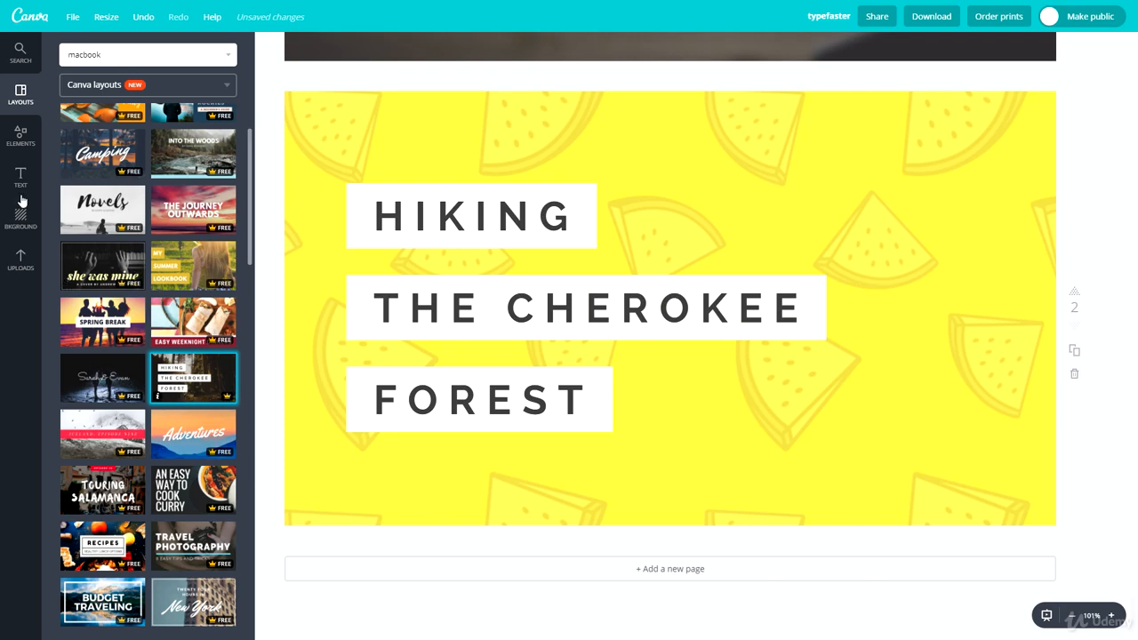
click(20, 257)
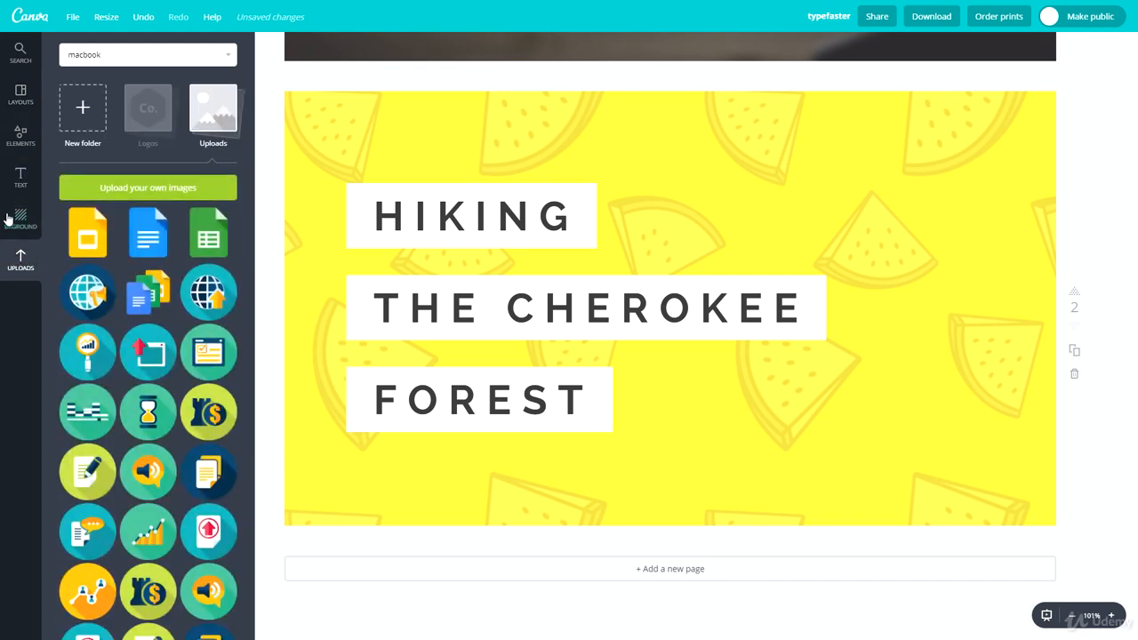
click(20, 218)
scroll(143, 334, down, 10)
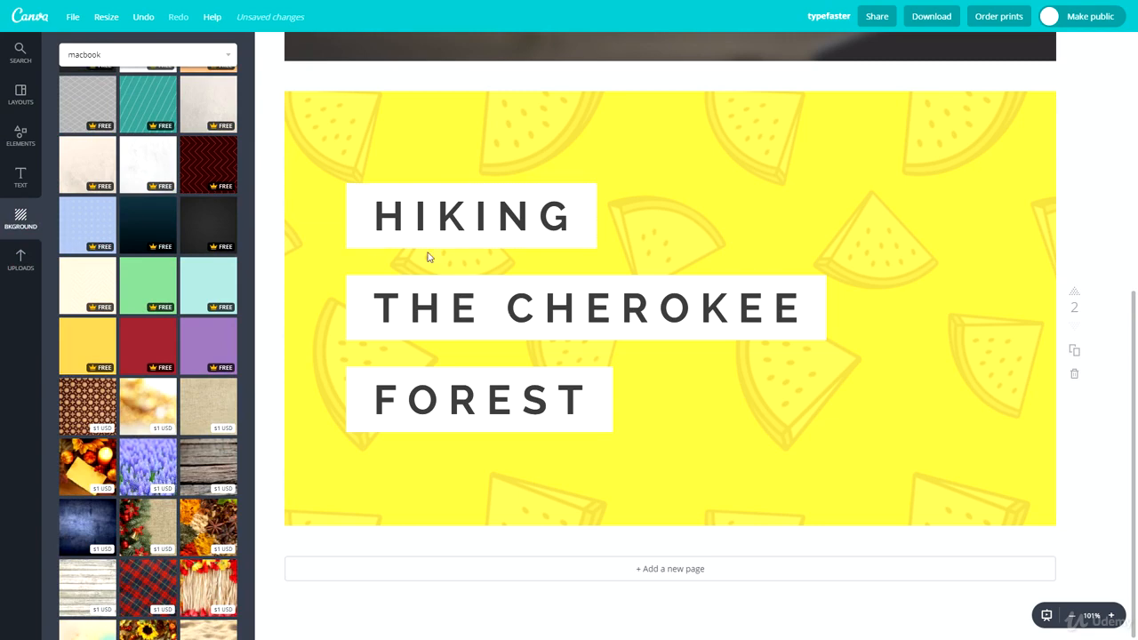
Step: Try the copper coins and plain charcoal backgrounds, then use the dark streaked texture
scroll(163, 337, down, 5)
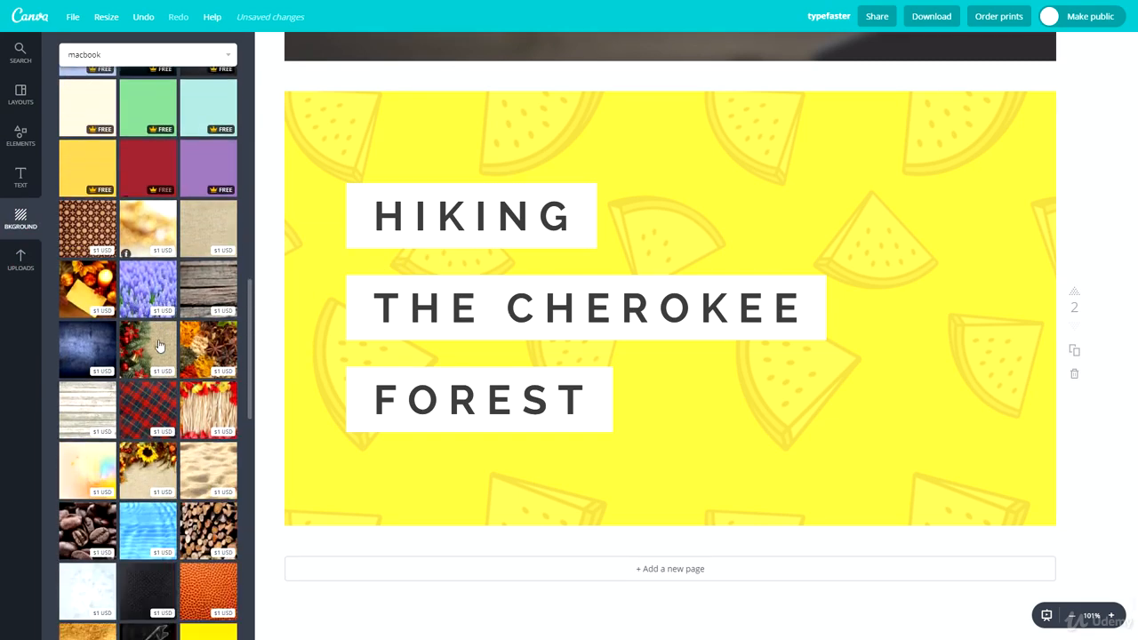
scroll(139, 356, down, 8)
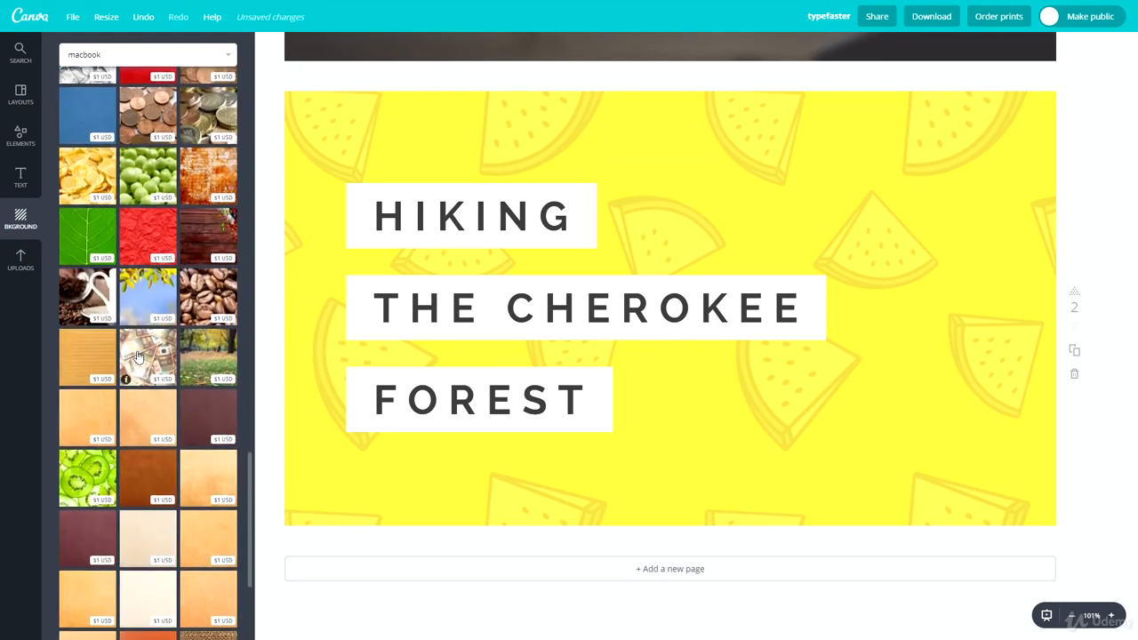
scroll(139, 197, up, 3)
click(139, 198)
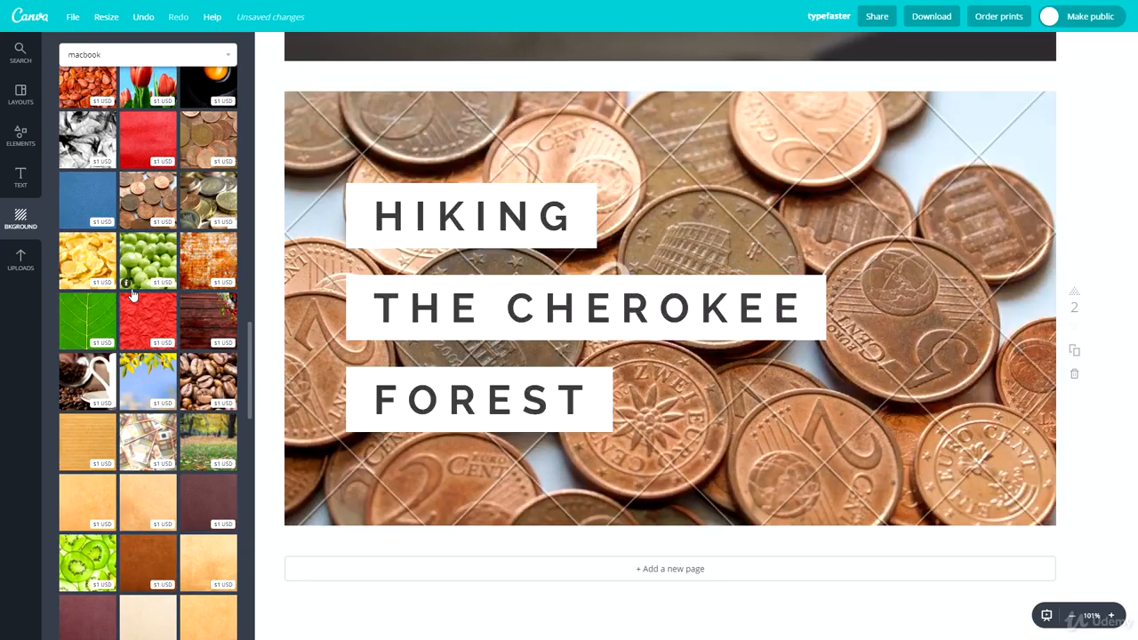
scroll(151, 400, up, 4)
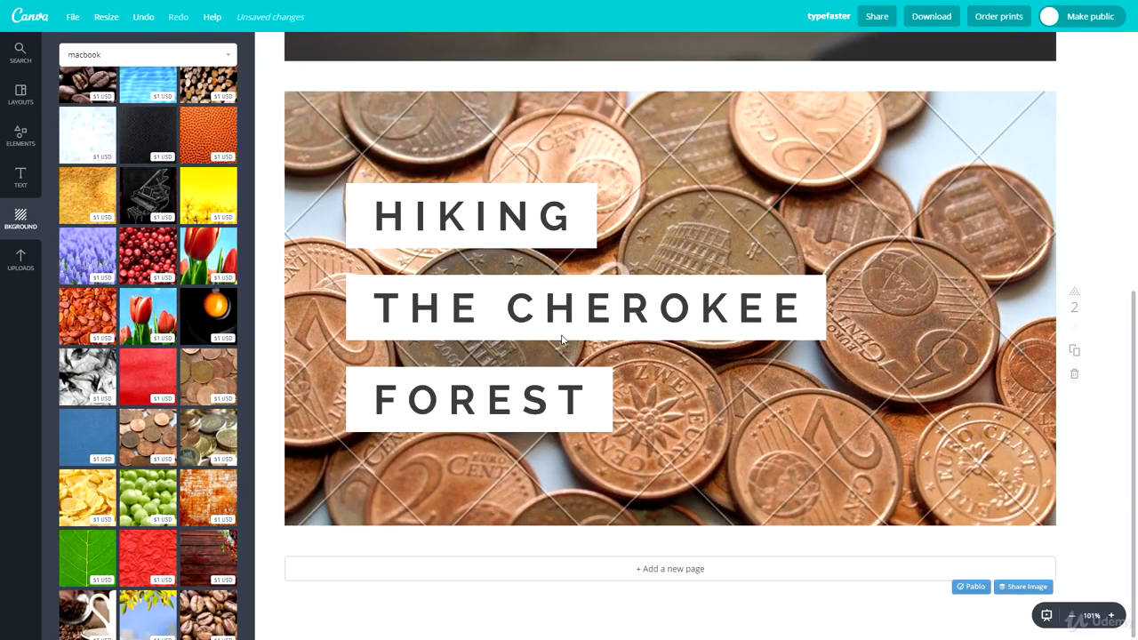
scroll(138, 428, up, 10)
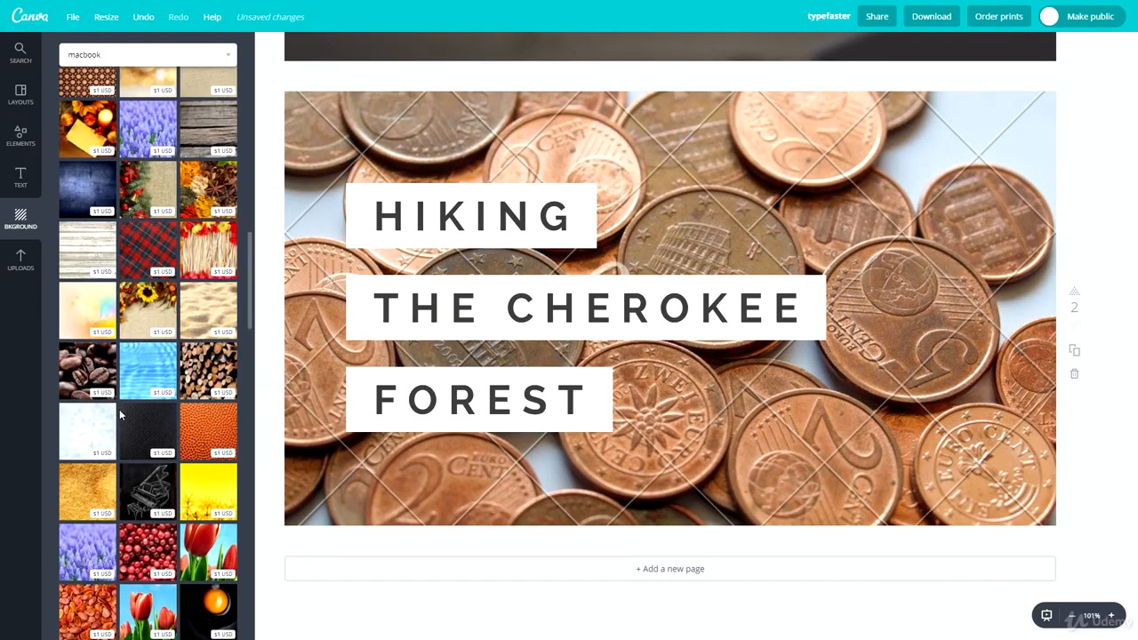
scroll(105, 409, up, 2)
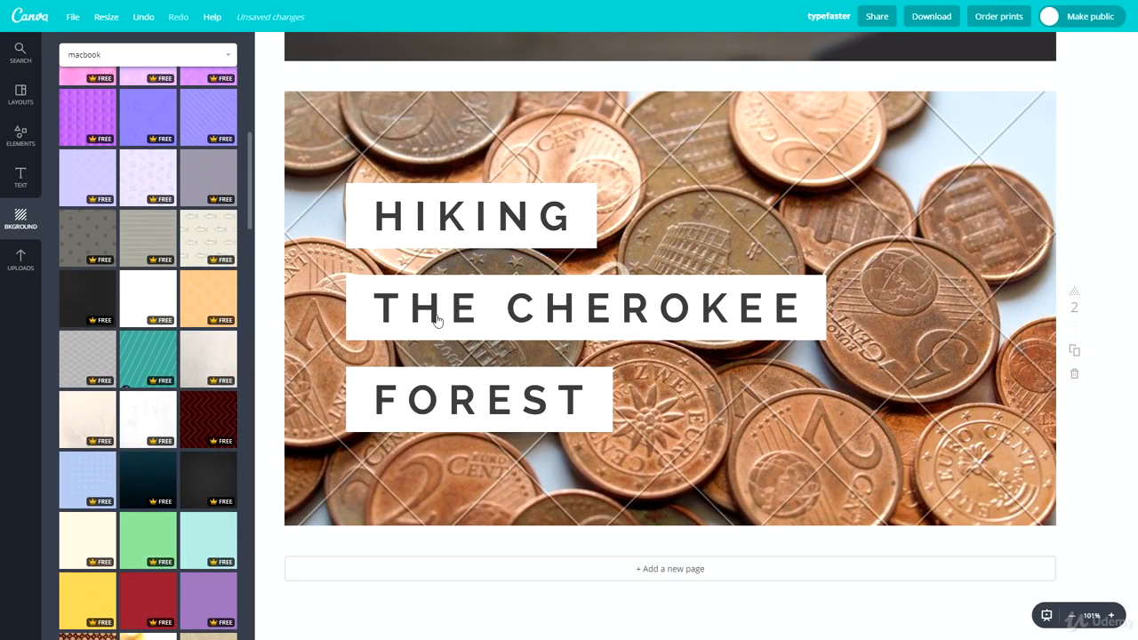
click(221, 480)
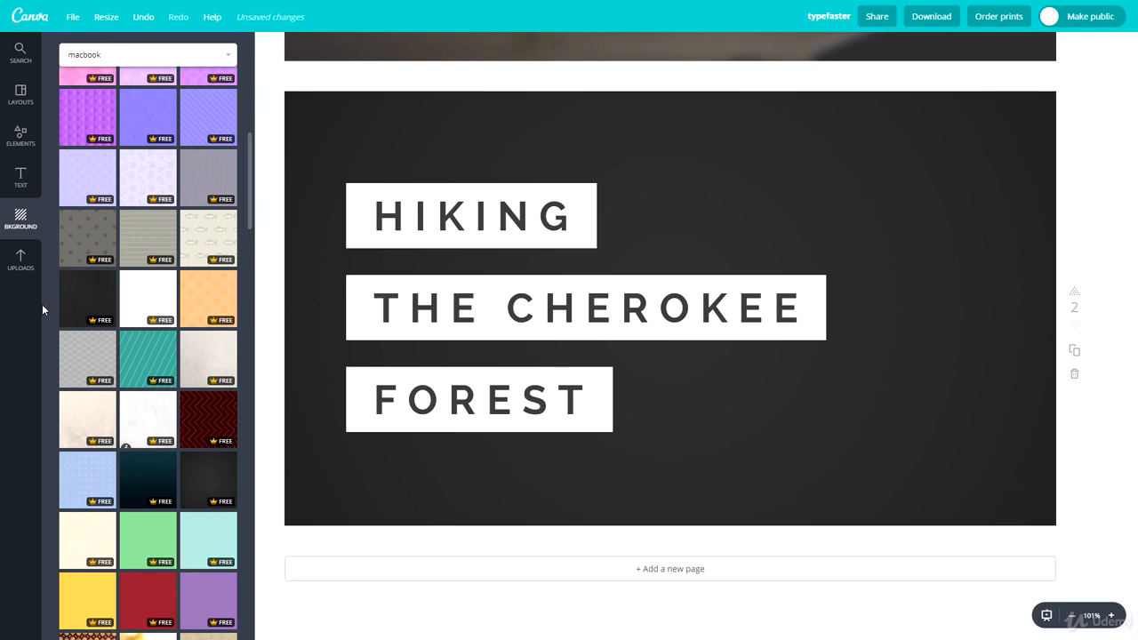
click(69, 295)
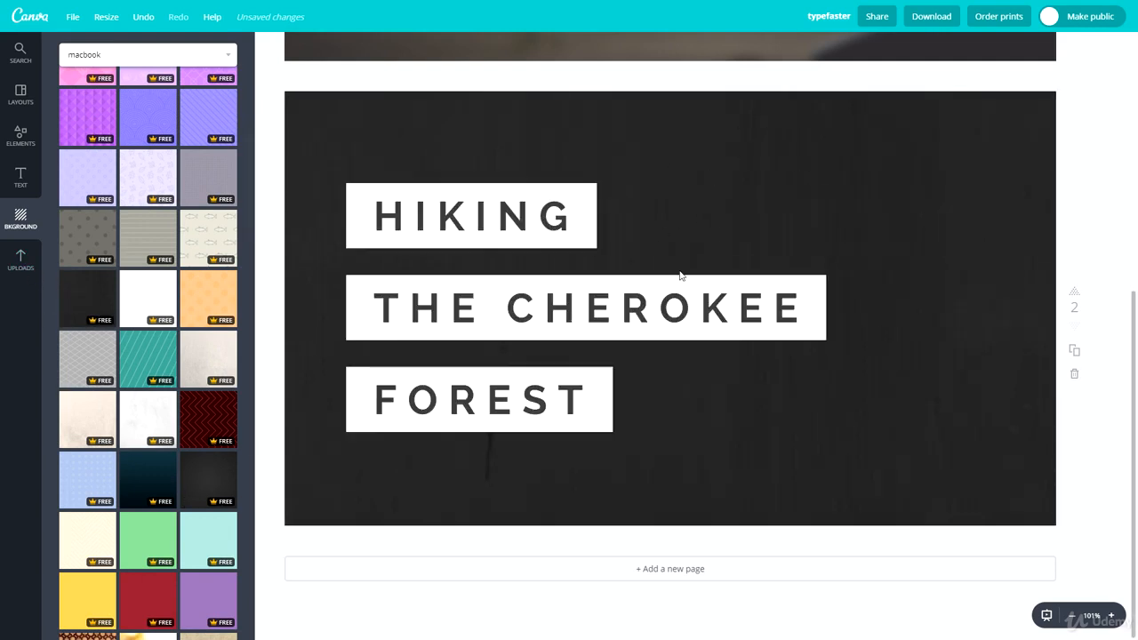
Step: Zoom in to 300% to inspect the texture, then zoom back out to fit the page
scroll(133, 284, up, 1)
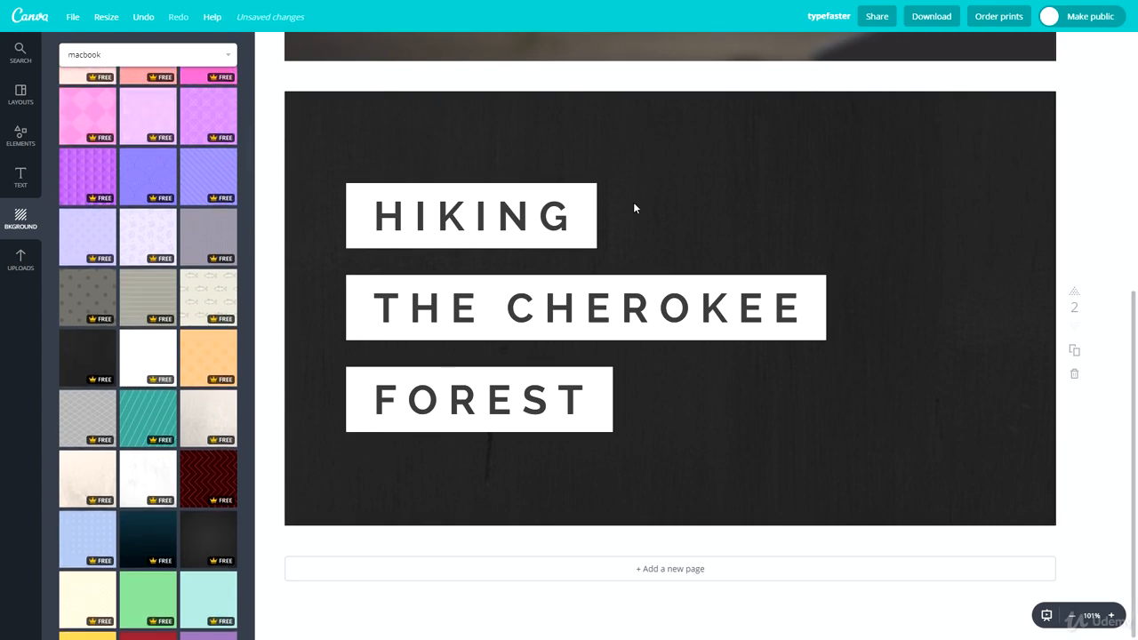
click(1109, 615)
click(1109, 615)
click(1109, 615)
click(1110, 616)
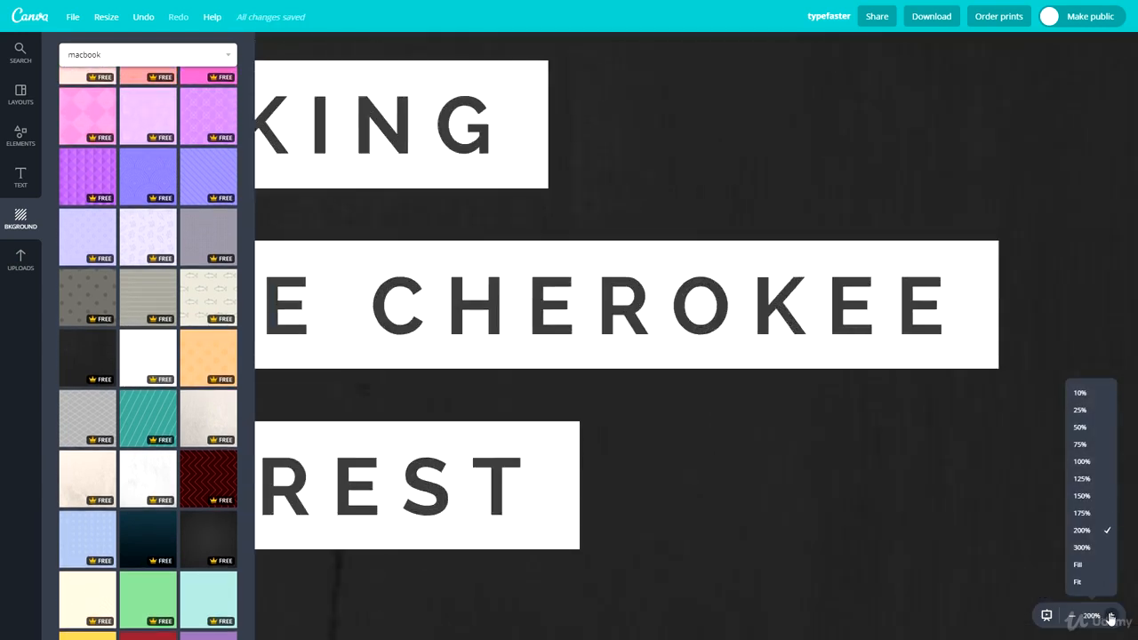
click(1109, 615)
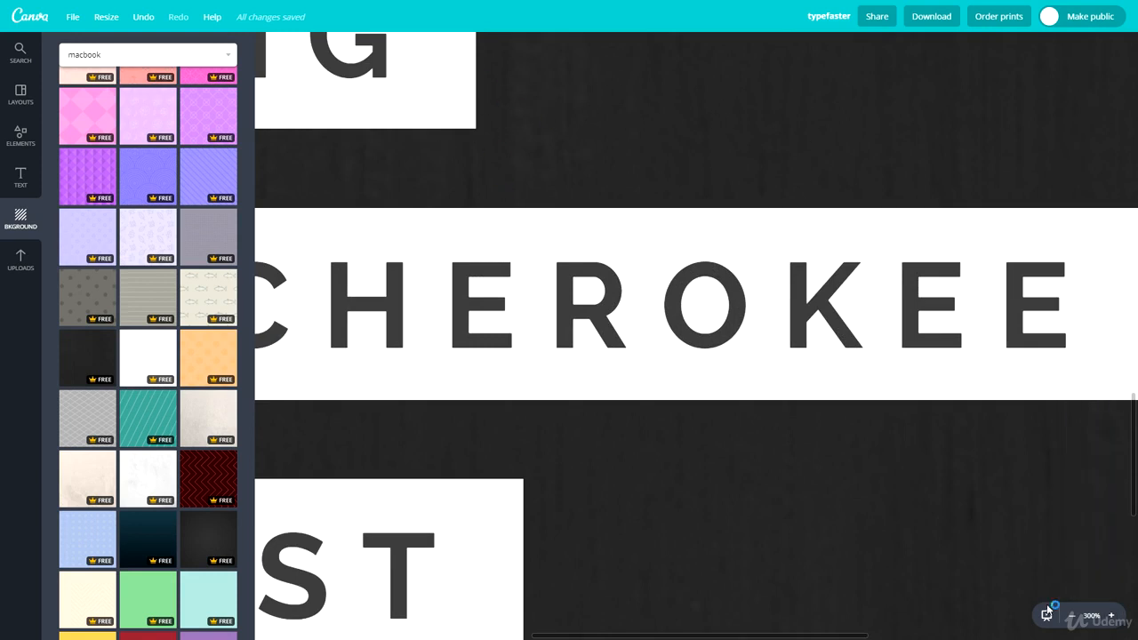
click(1073, 620)
click(1073, 620)
click(1074, 620)
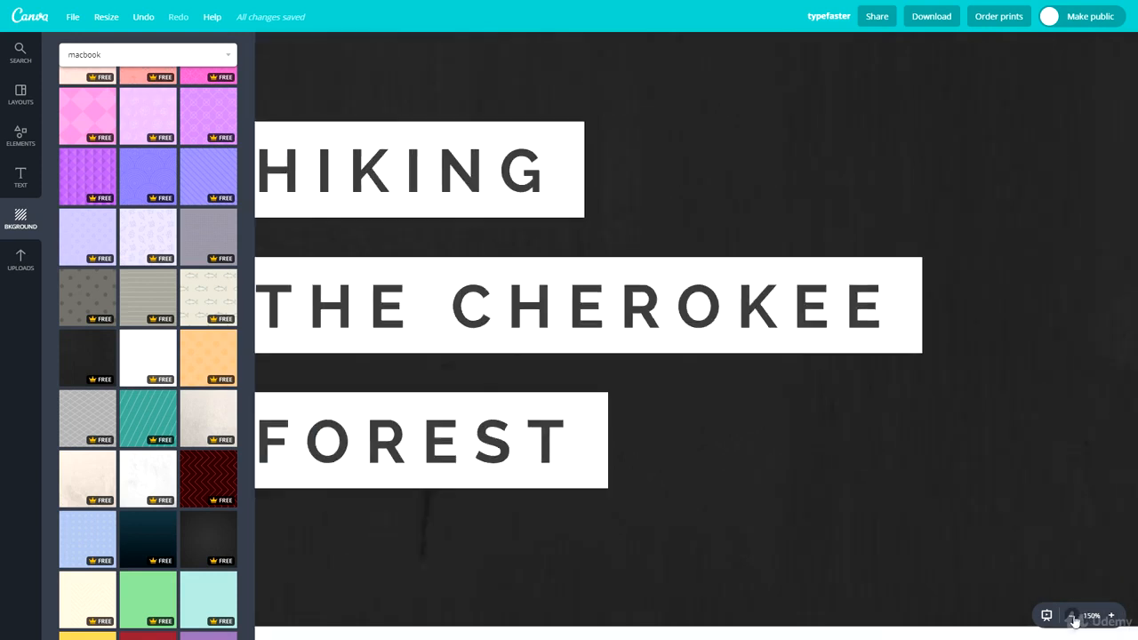
click(1073, 619)
click(1074, 620)
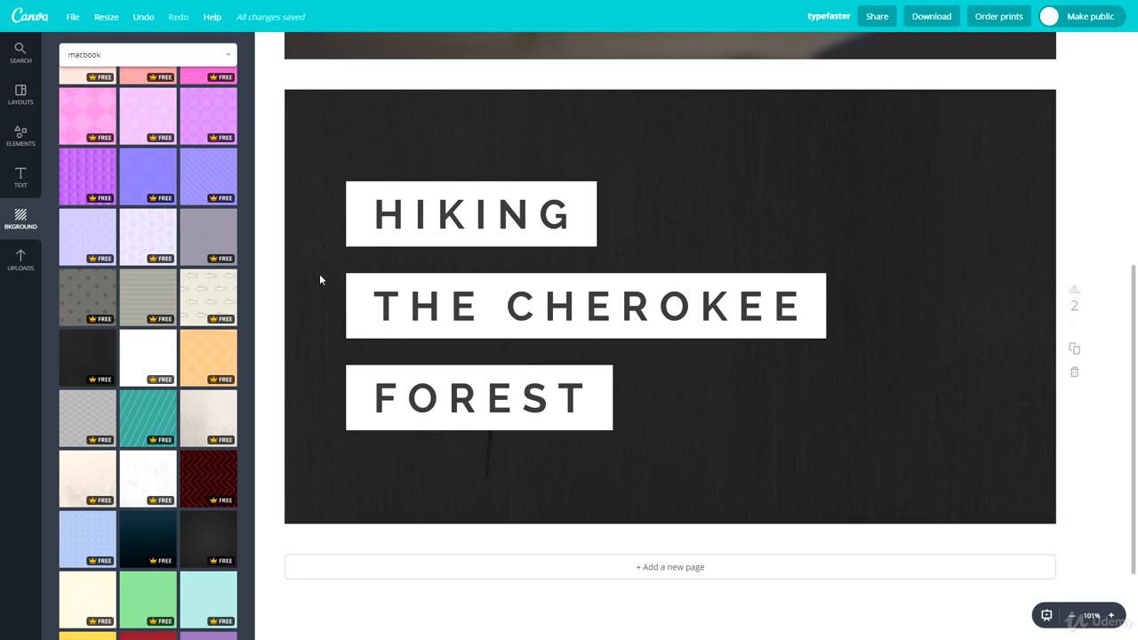
Step: Resize the HIKING text box and try toggling bold and right/left alignment
click(350, 185)
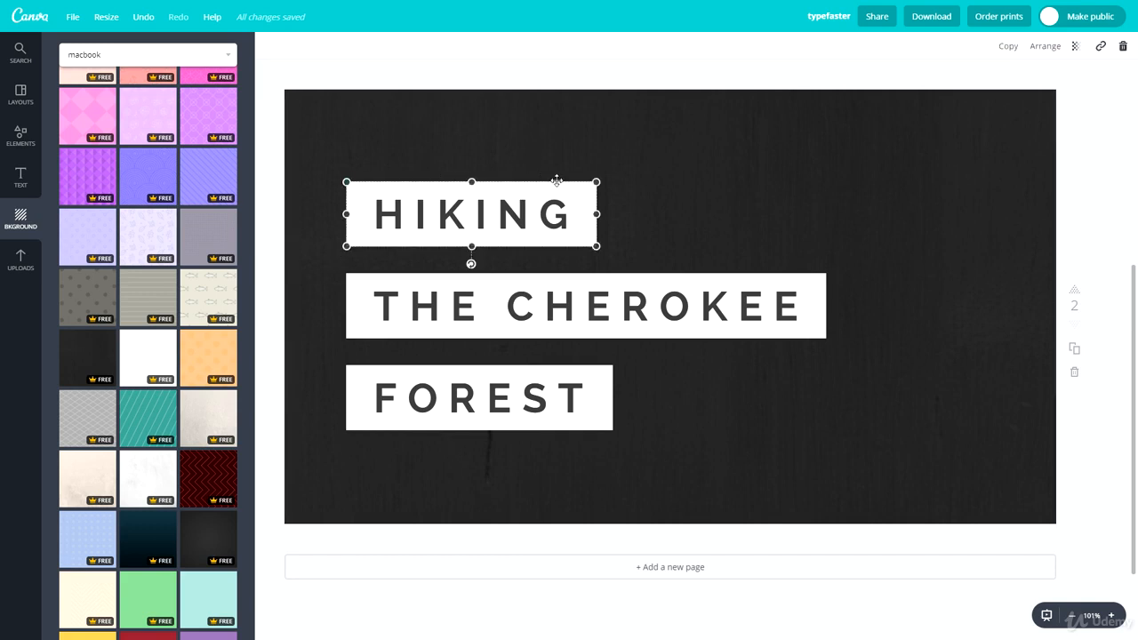
mouse_move(586, 185)
mouse_down()
mouse_move(721, 152)
mouse_move(515, 200)
mouse_move(701, 172)
mouse_move(579, 196)
mouse_up()
click(825, 195)
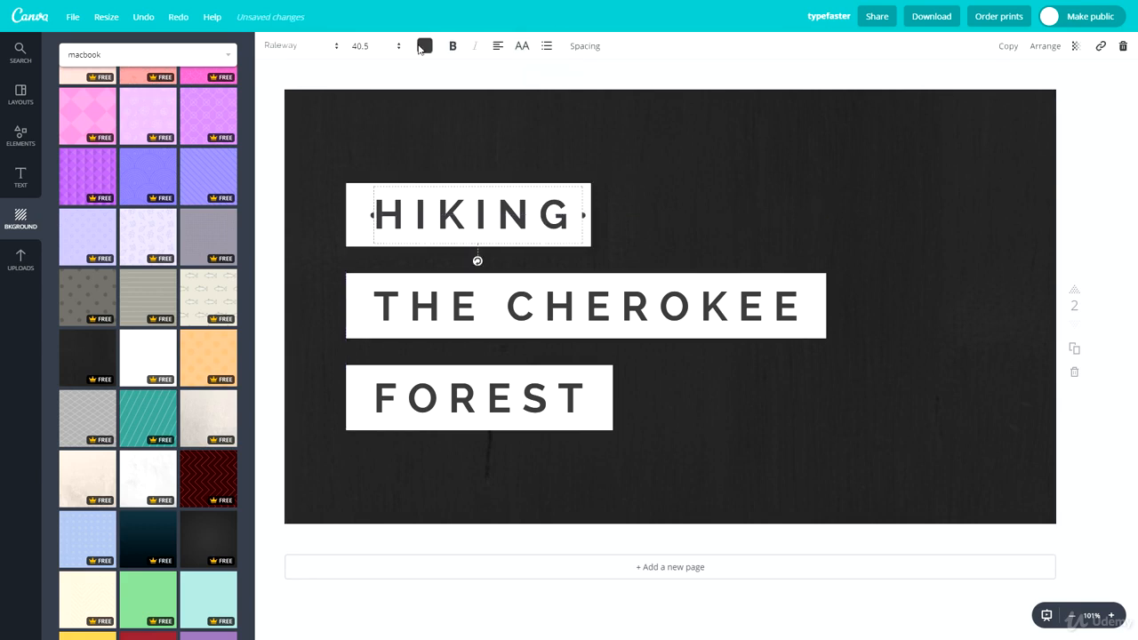
click(452, 46)
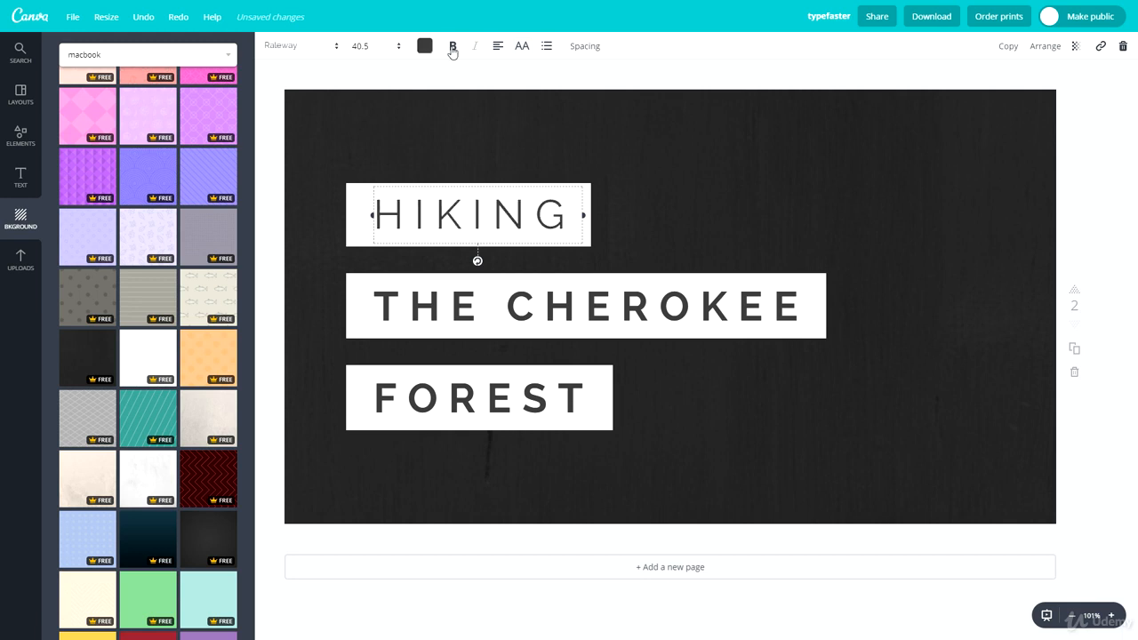
click(452, 48)
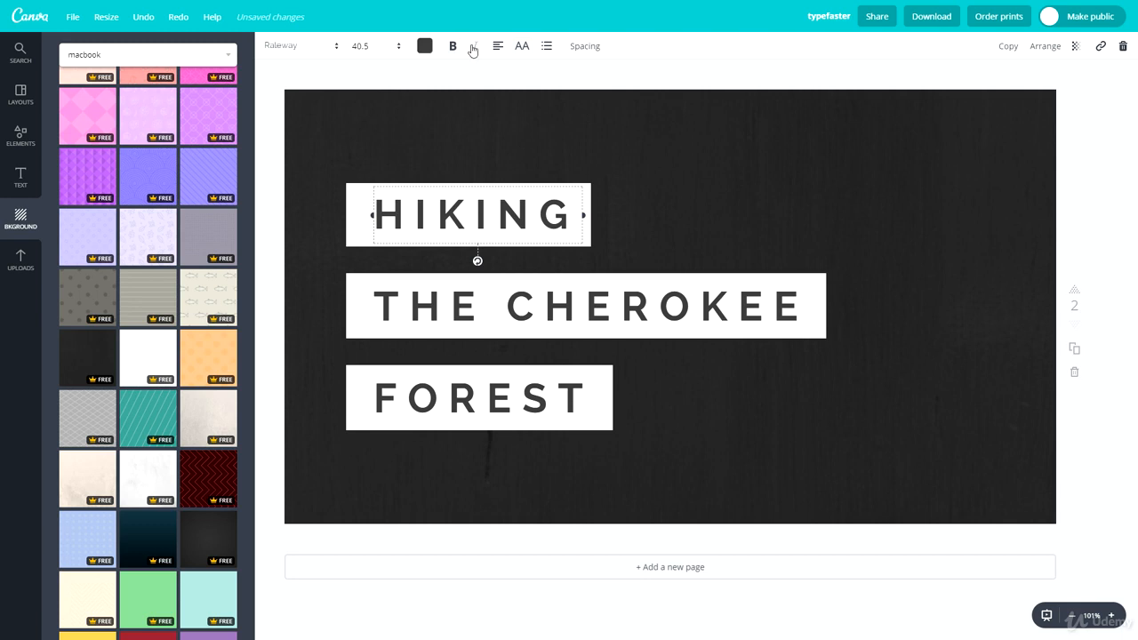
click(495, 46)
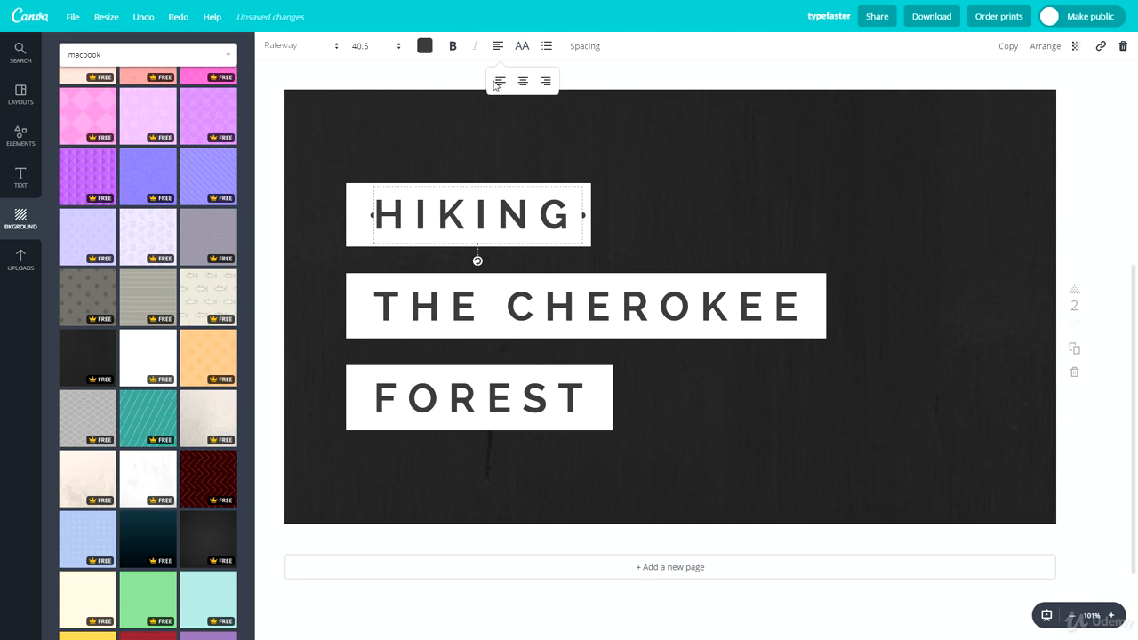
click(539, 84)
click(500, 82)
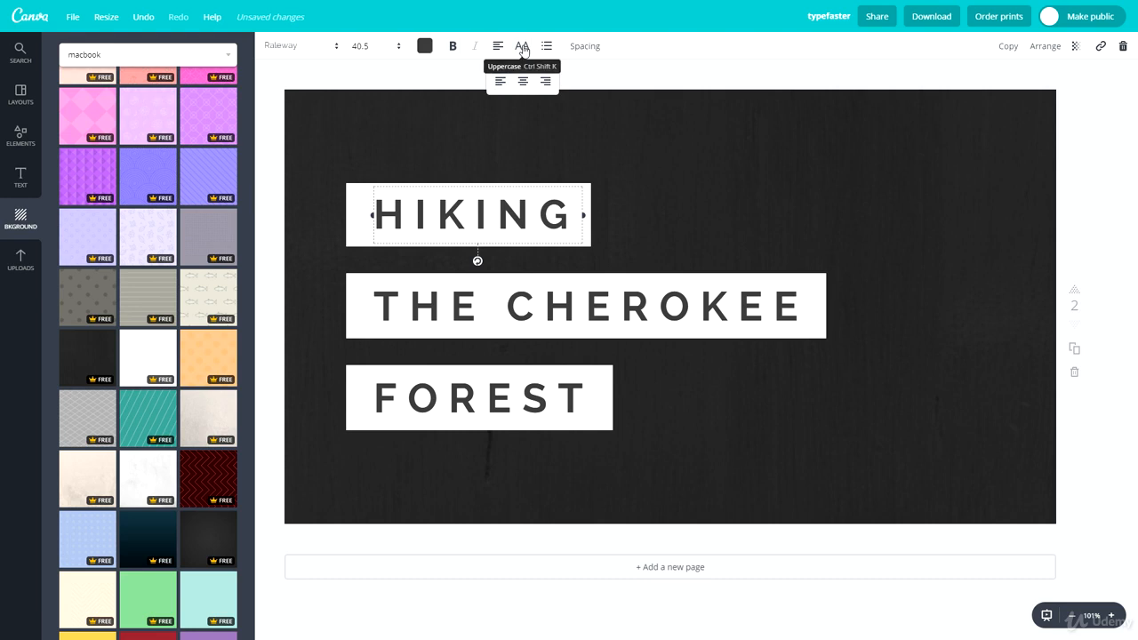
Step: Toggle HIKING's case and bullet on and off, ending uppercase with no bullet
click(523, 48)
click(524, 48)
click(523, 48)
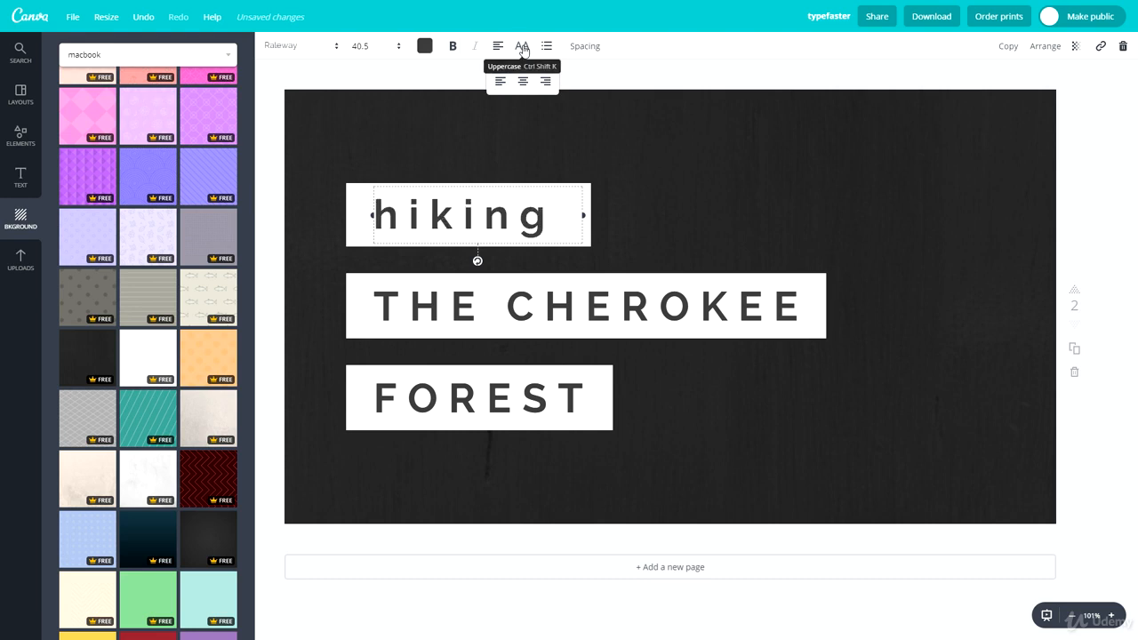
click(523, 48)
click(548, 48)
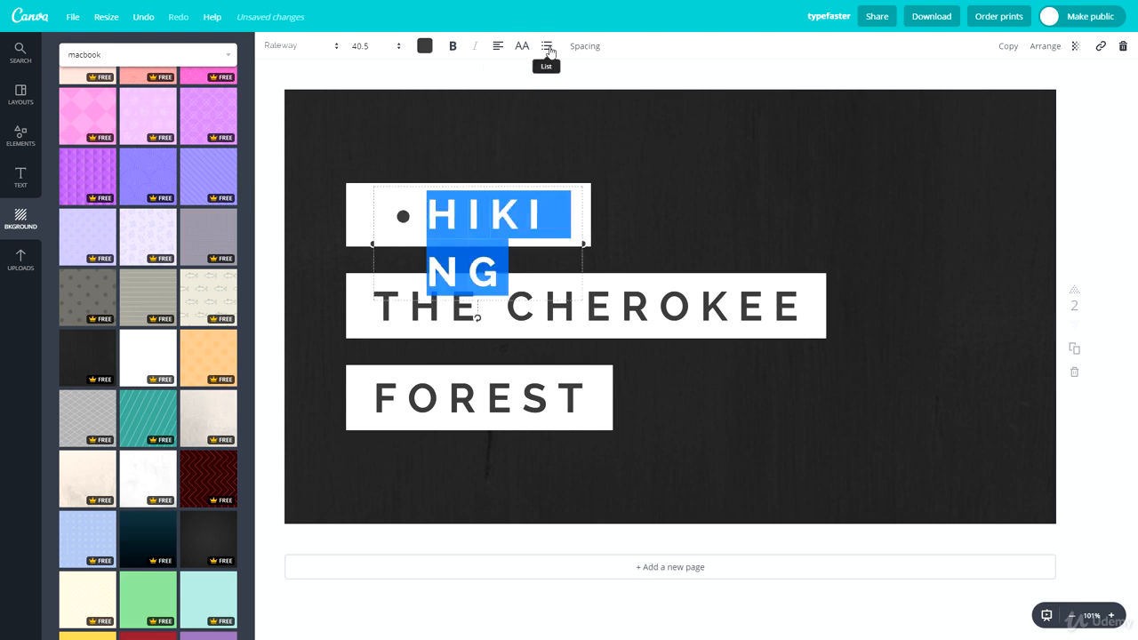
click(549, 48)
click(548, 48)
click(548, 48)
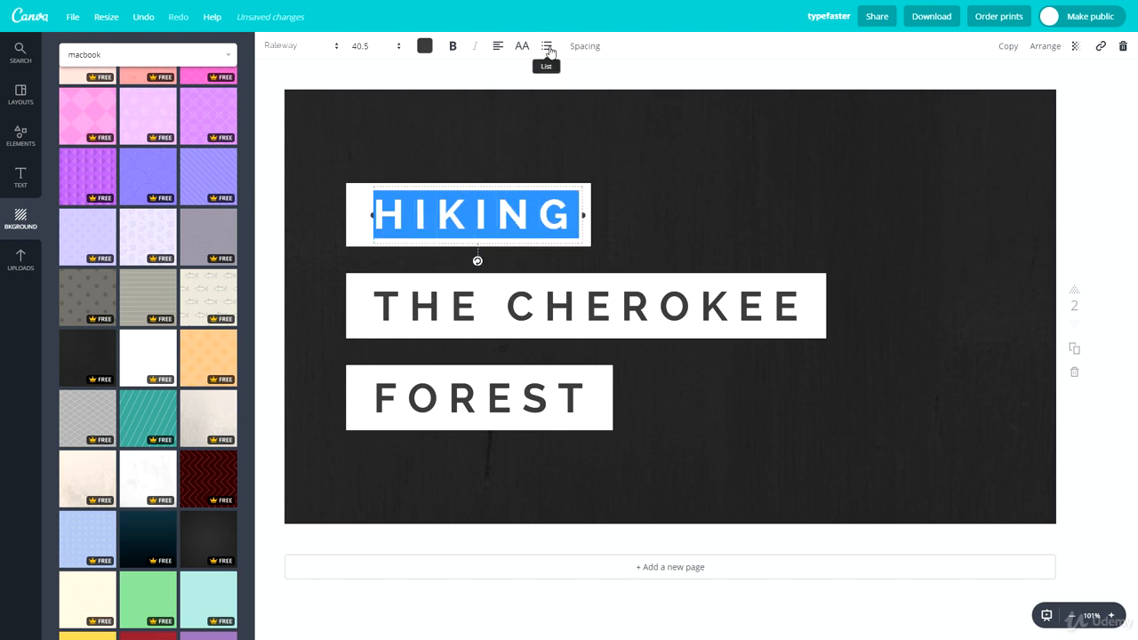
Step: Try wider letter spacing on HIKING, widen its box to one line, undo, and nudge it left
click(595, 48)
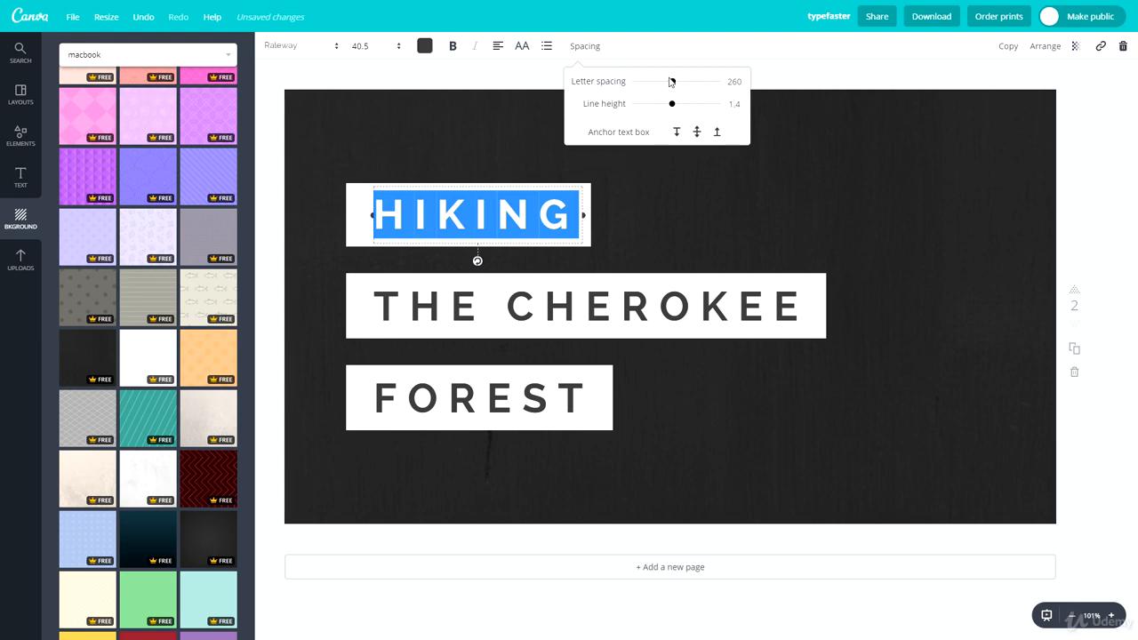
mouse_move(675, 84)
mouse_down()
mouse_move(767, 89)
mouse_move(682, 91)
mouse_up()
drag(583, 244, 831, 232)
click(585, 45)
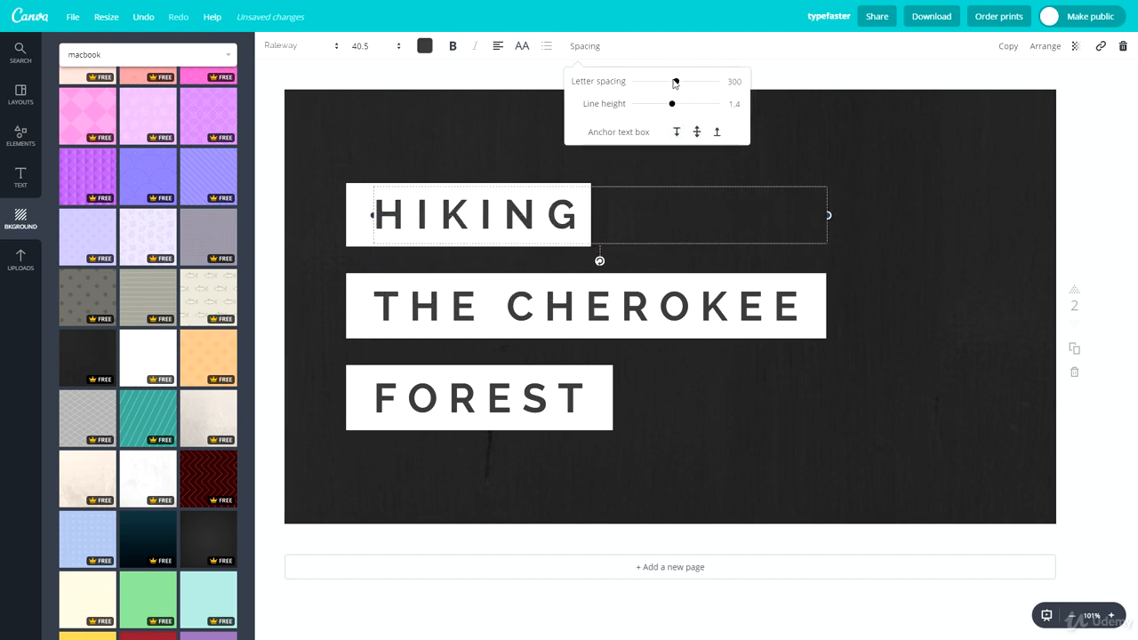
mouse_move(674, 82)
mouse_down()
mouse_move(724, 84)
mouse_move(611, 90)
mouse_move(658, 88)
mouse_up()
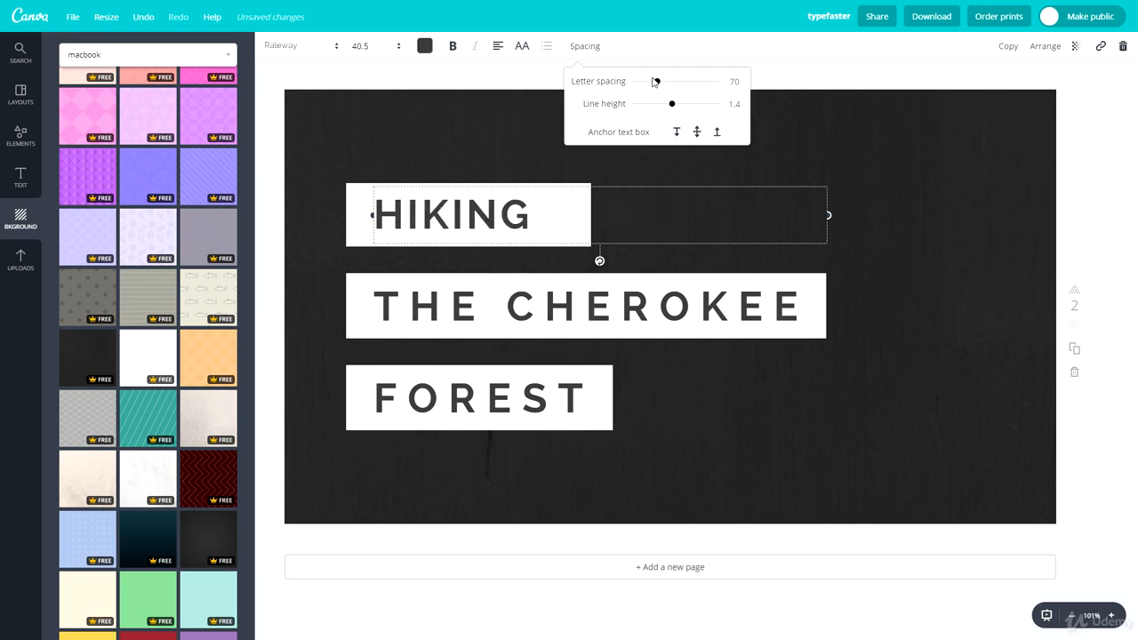
key(ctrl+z)
key(ctrl+z)
key(ctrl+z)
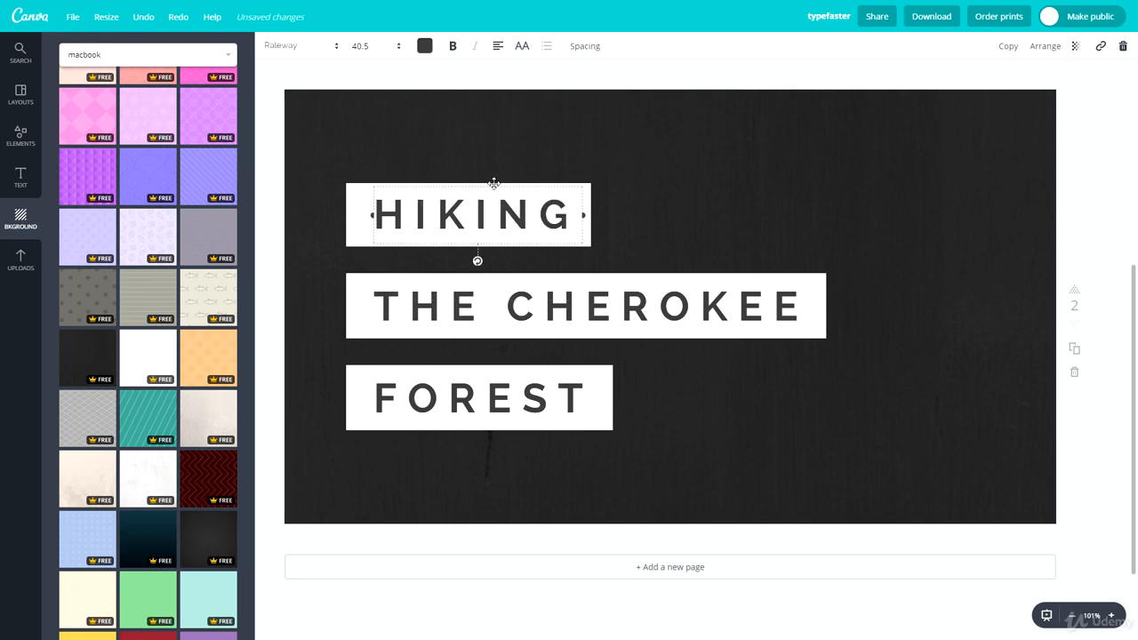
drag(494, 183, 485, 183)
click(667, 138)
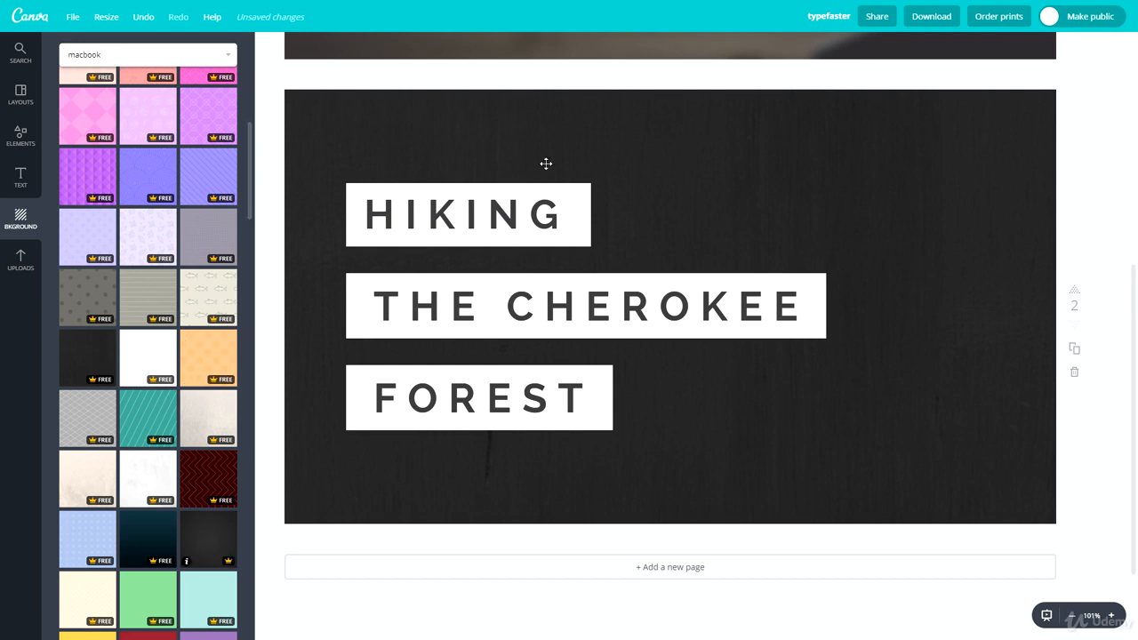
Step: Apply a dark vignette background and add a white circle from Elements > Shapes
click(205, 539)
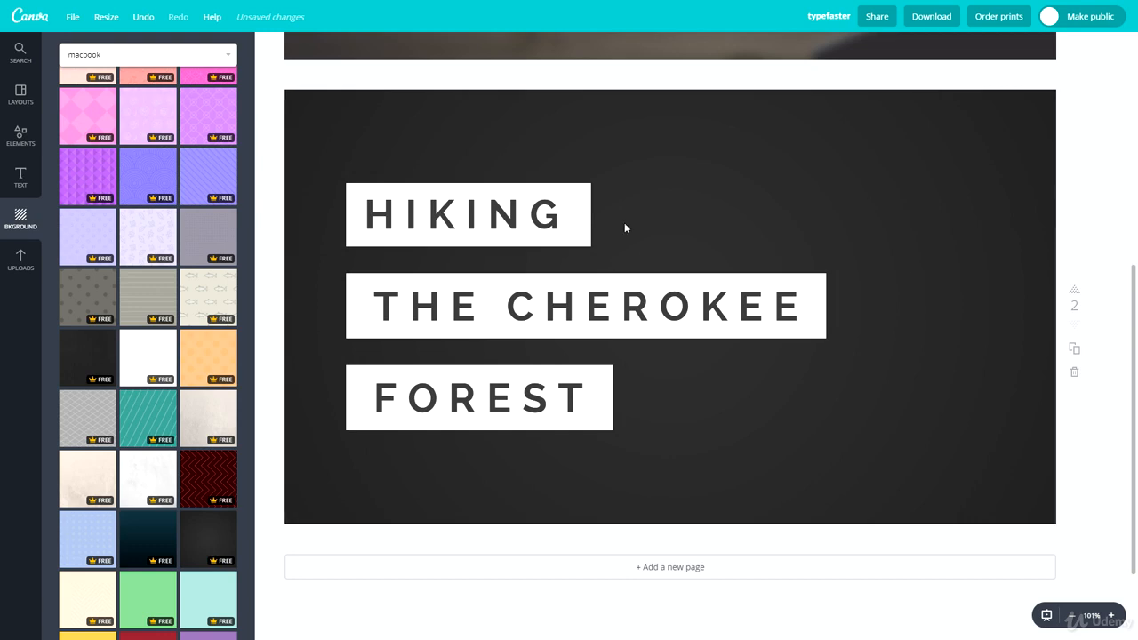
click(27, 175)
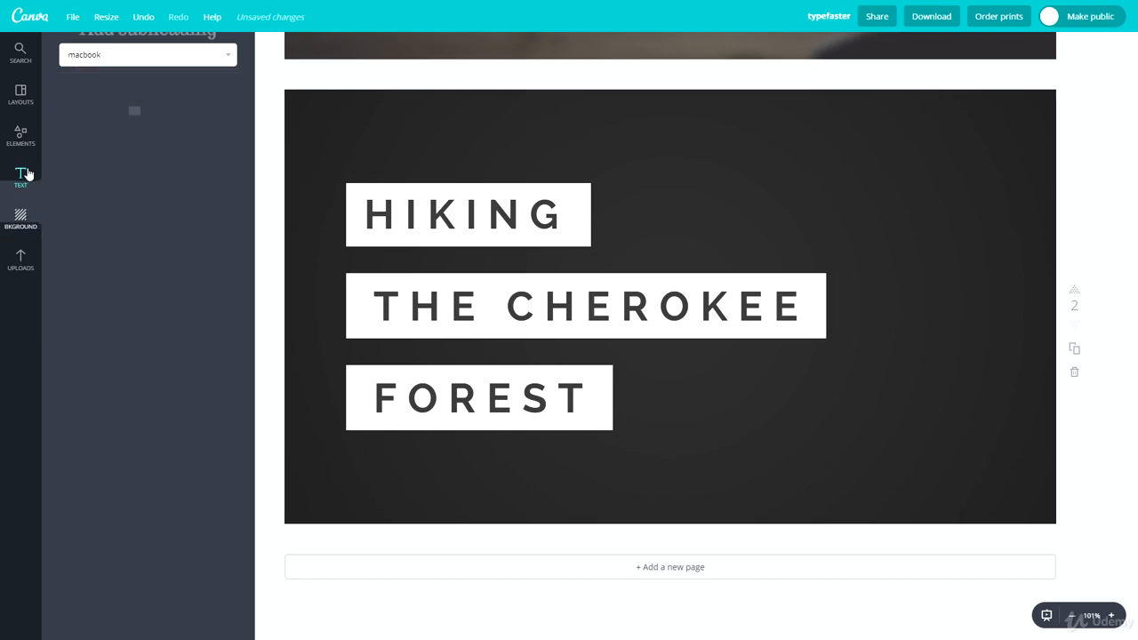
click(22, 138)
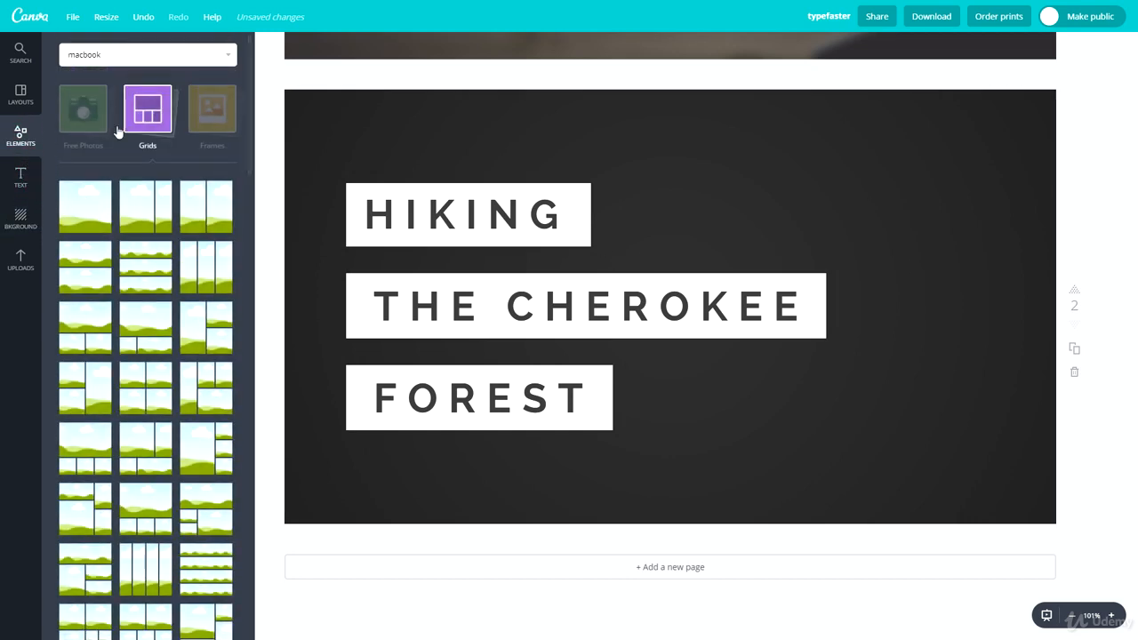
click(145, 120)
click(88, 196)
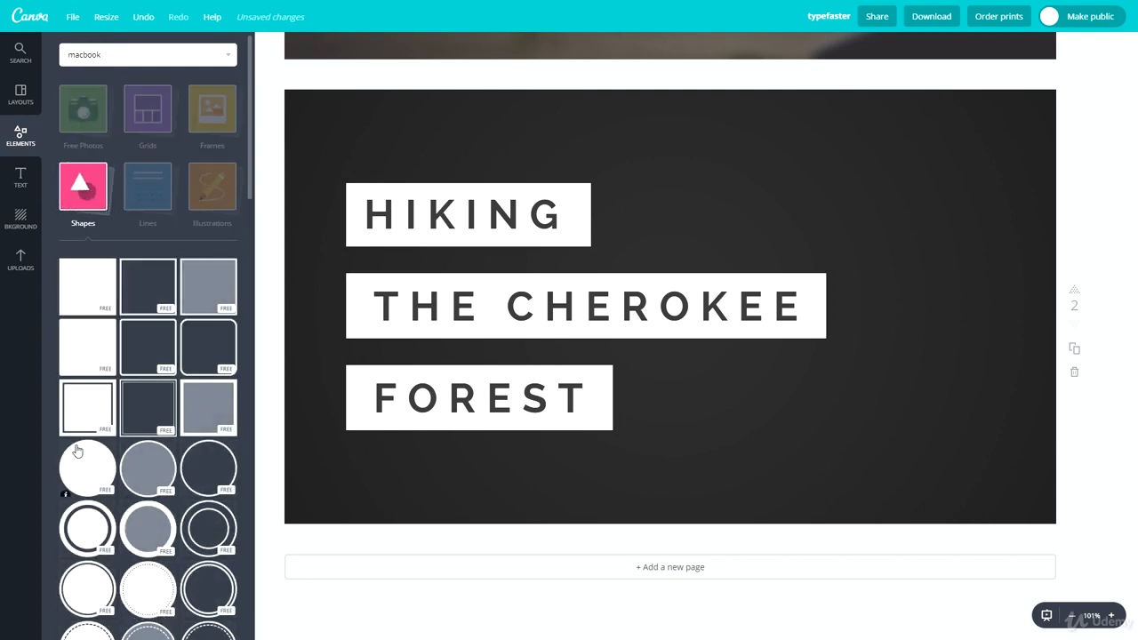
click(87, 467)
Step: Shrink the circle, move it to the top-right corner, and colour it dark grey
drag(853, 122, 954, 156)
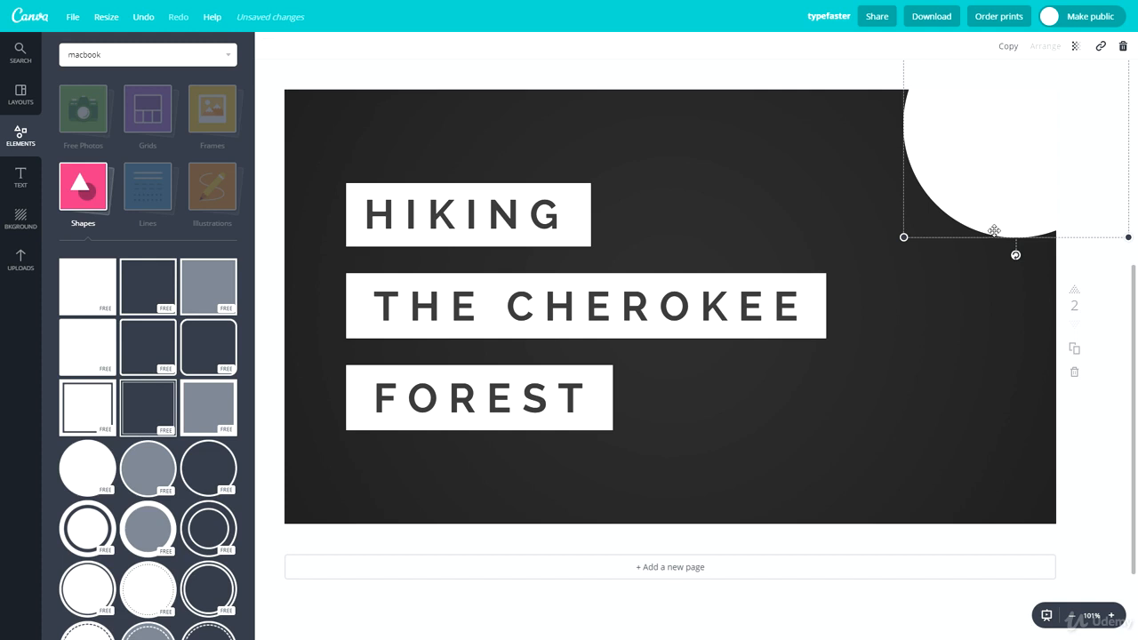
drag(983, 167, 956, 226)
click(944, 307)
click(960, 181)
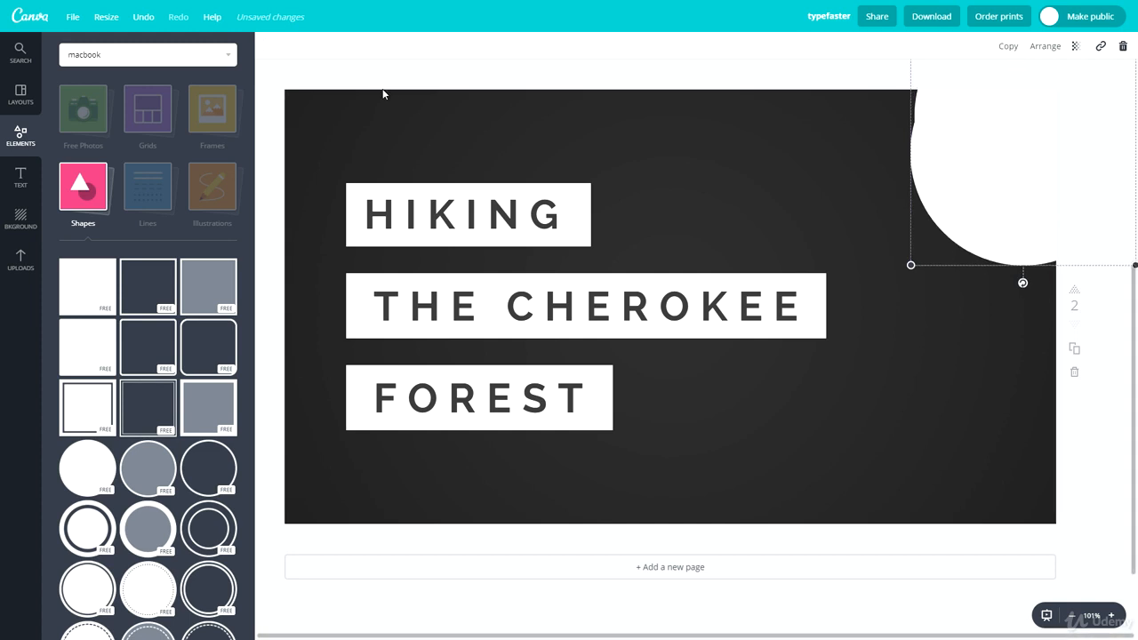
click(271, 45)
click(354, 108)
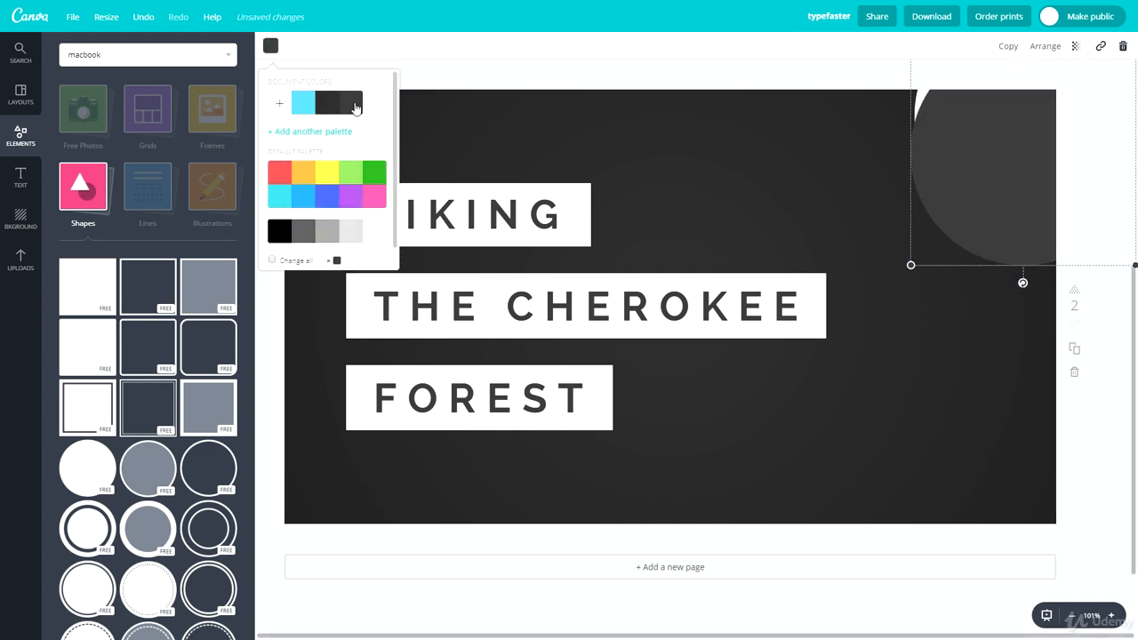
Step: Set a darker grey circle inside the white circle in the top-right corner, leaving a white ring
click(330, 104)
click(850, 213)
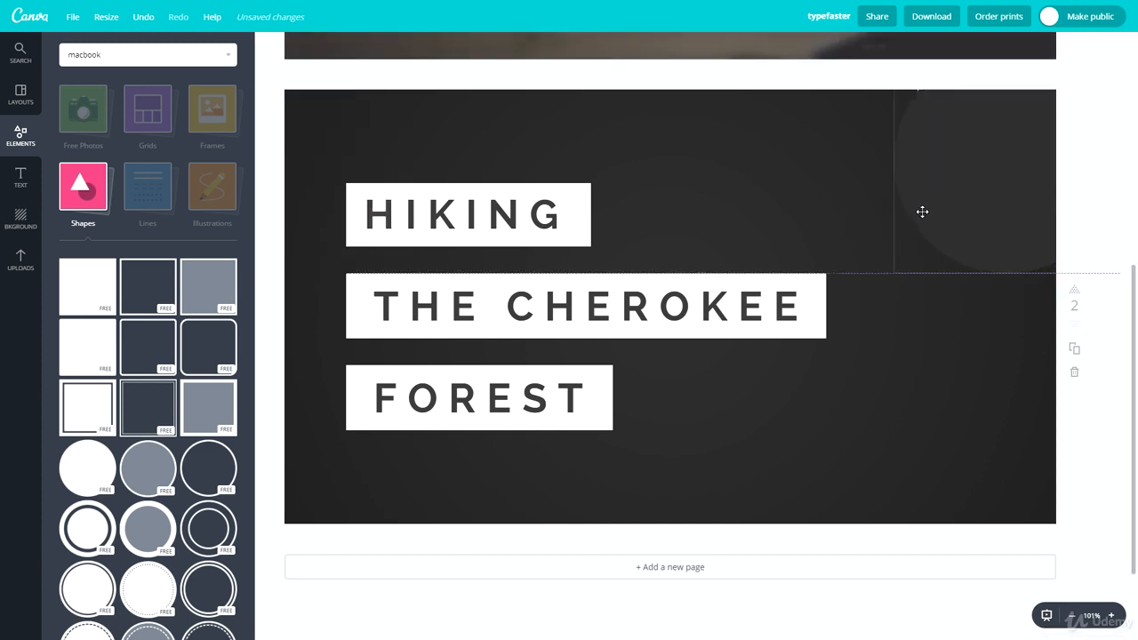
drag(933, 215, 1026, 182)
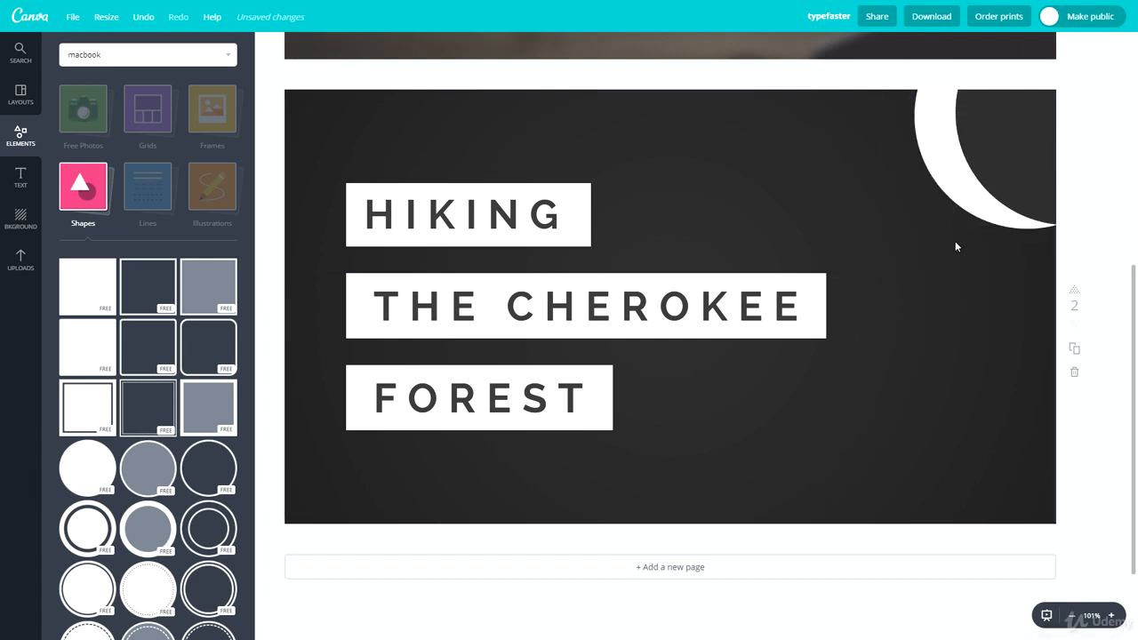
drag(1057, 146, 932, 282)
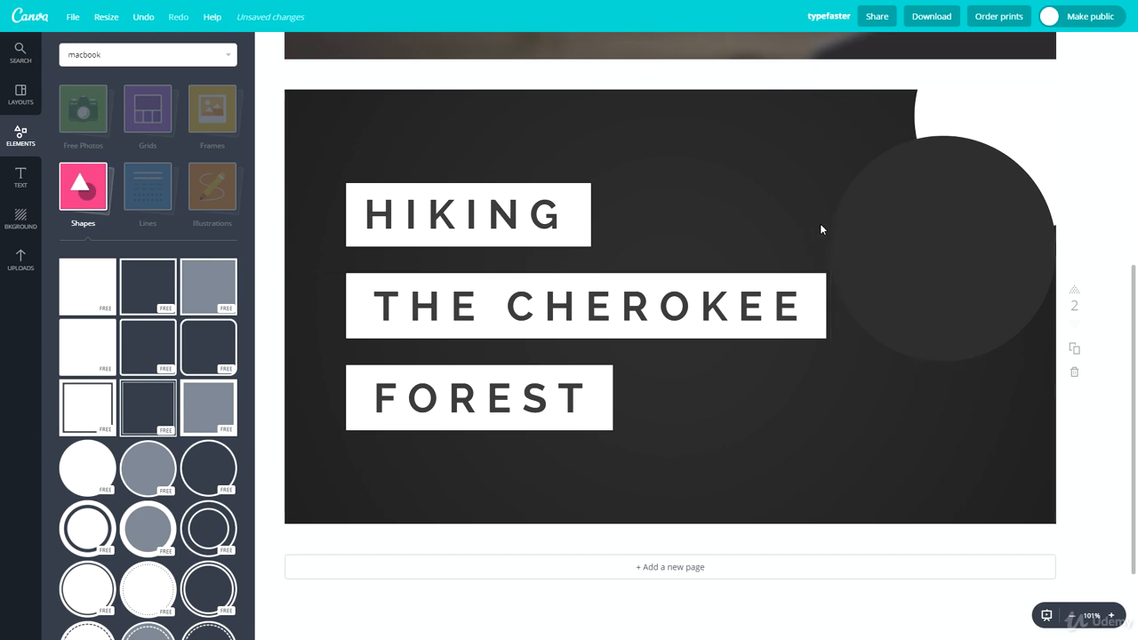
drag(883, 249, 964, 151)
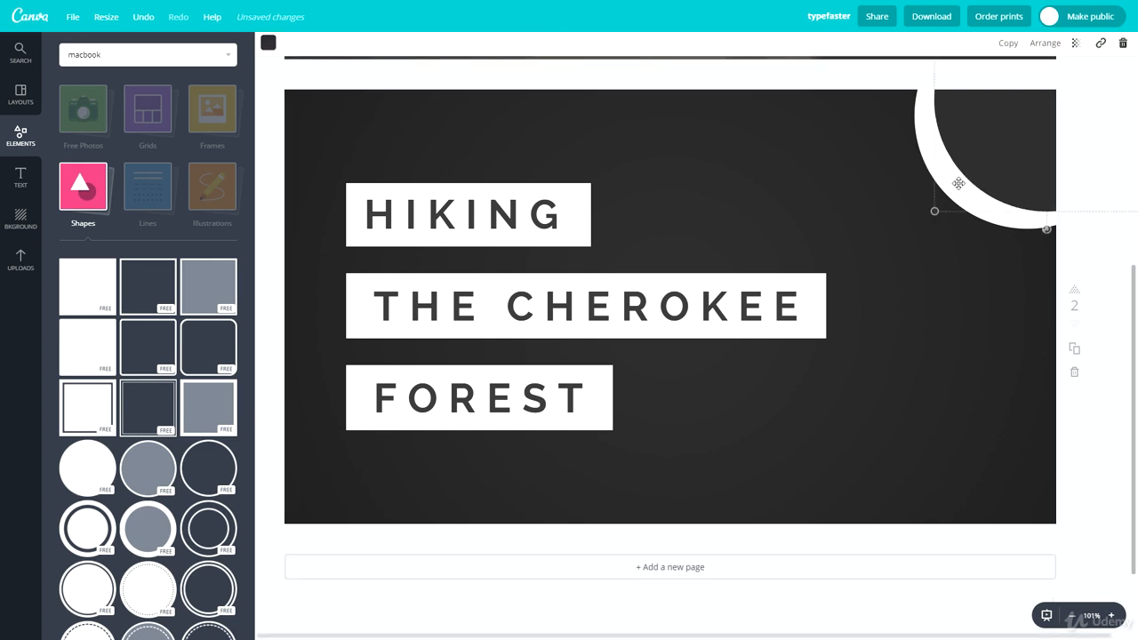
drag(940, 208, 972, 171)
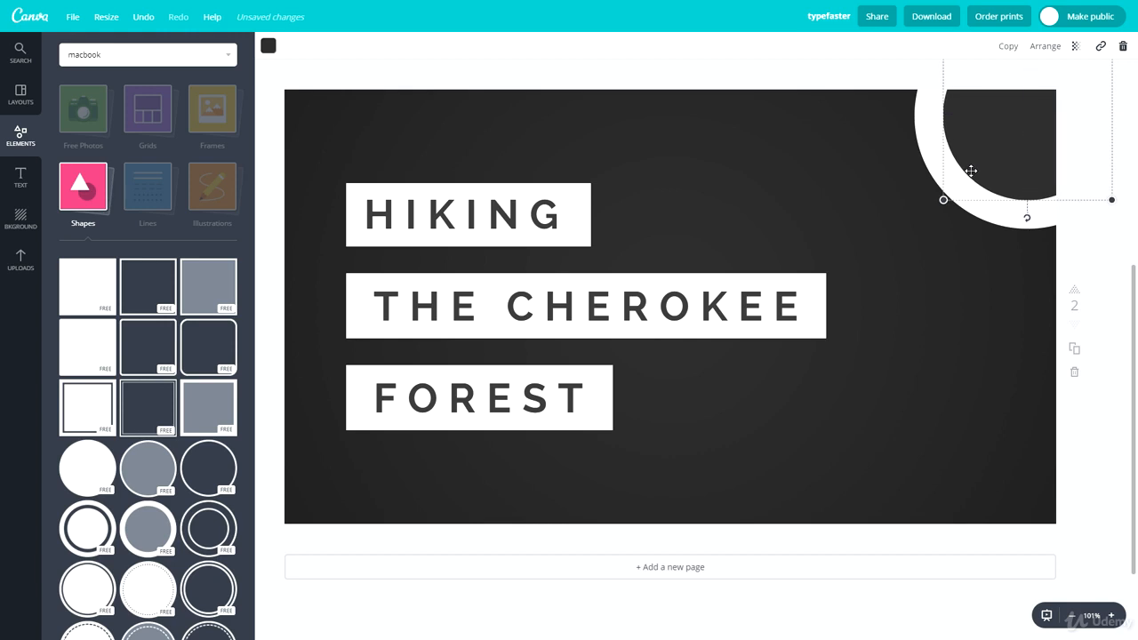
click(920, 271)
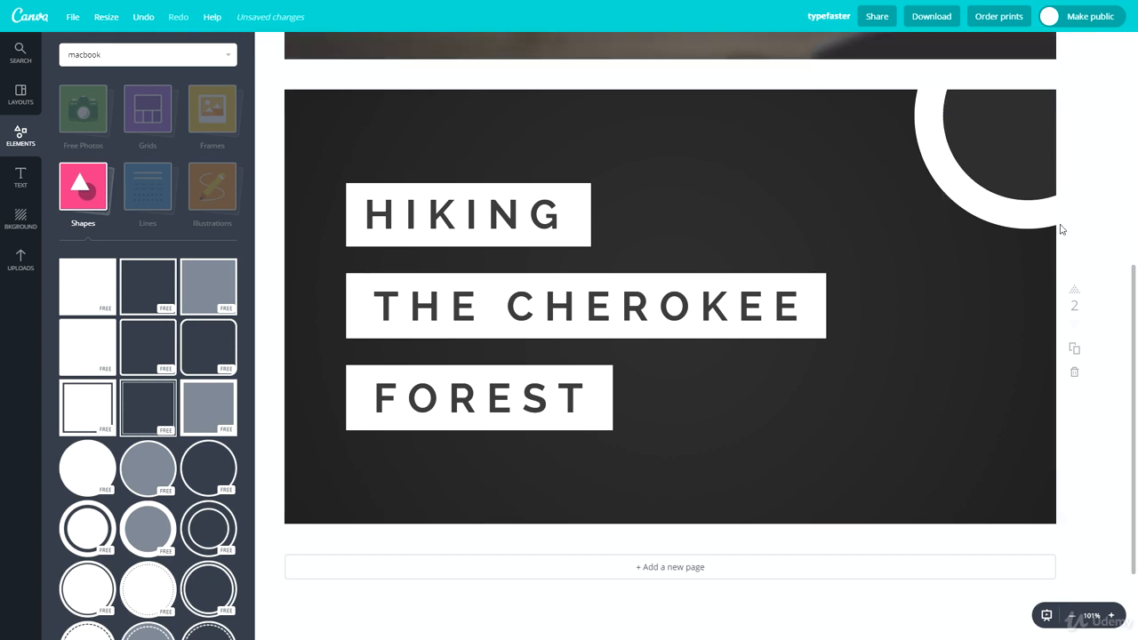
Step: Copy the ringed circle pair to the lower right, against the right edge
drag(1003, 242, 997, 584)
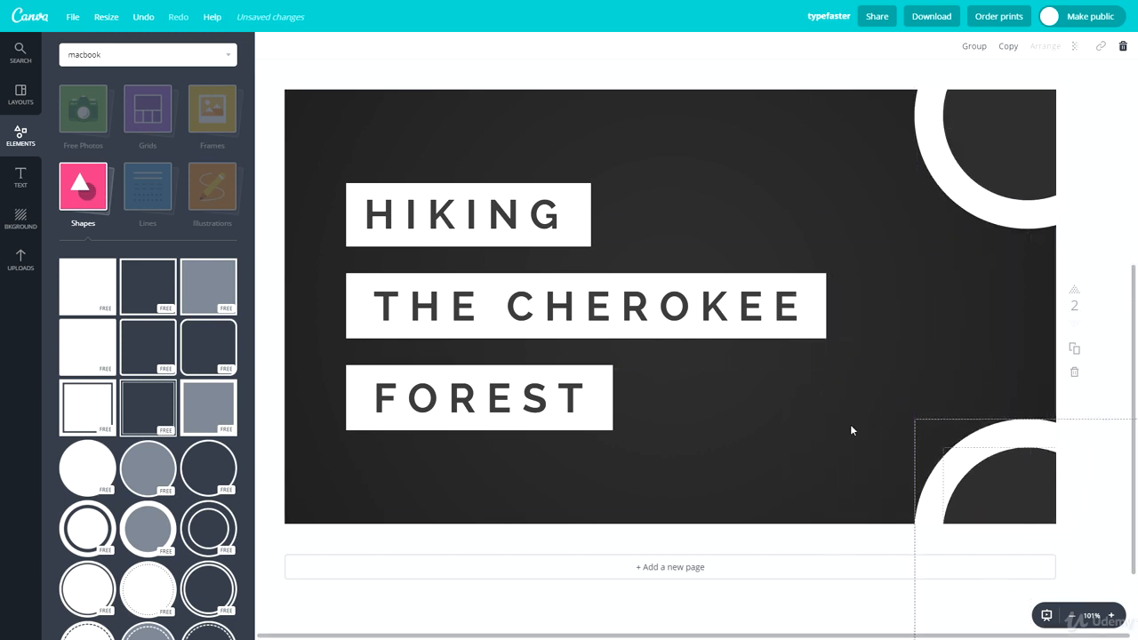
click(843, 418)
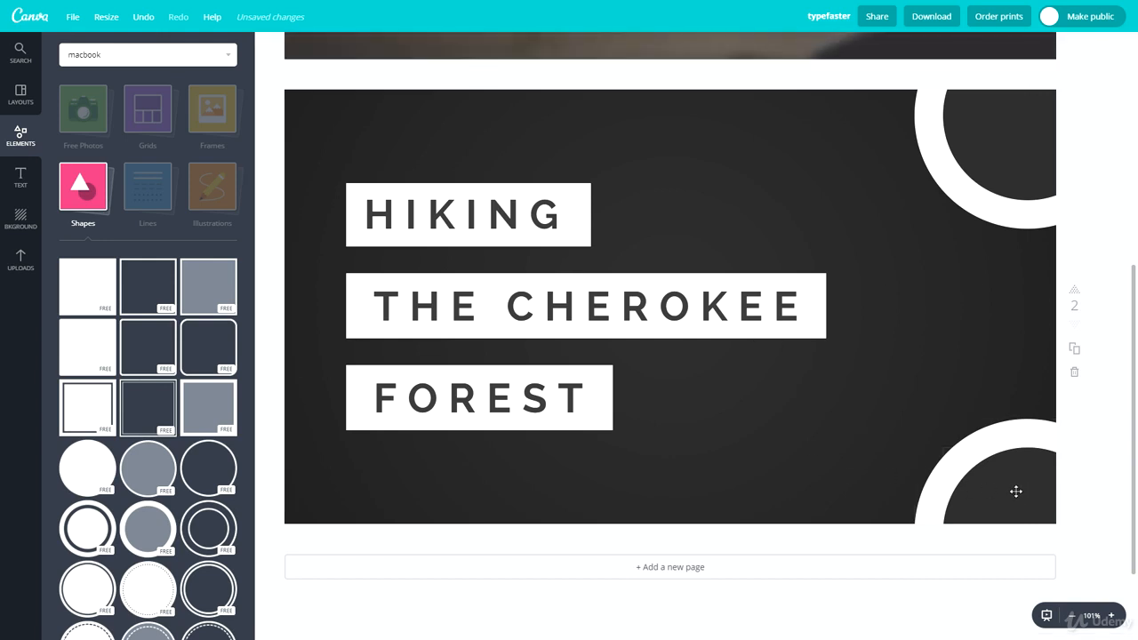
drag(871, 401, 1008, 275)
click(883, 282)
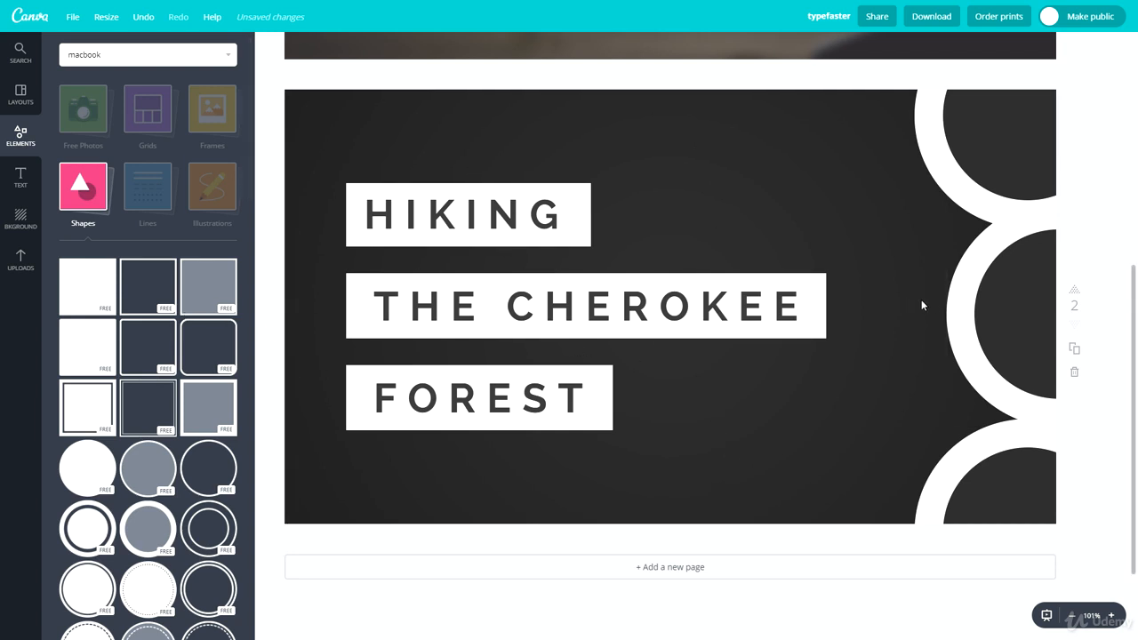
Step: Move the middle right-edge ring up to the top edge and adjust its position
click(979, 327)
drag(978, 326, 802, 51)
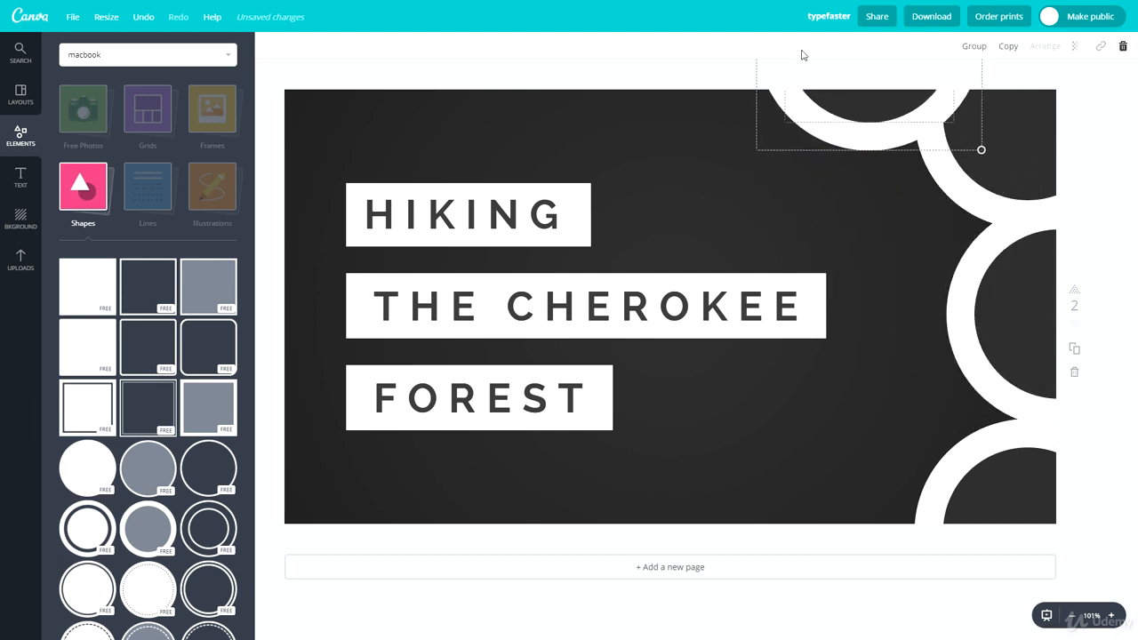
drag(845, 109, 822, 145)
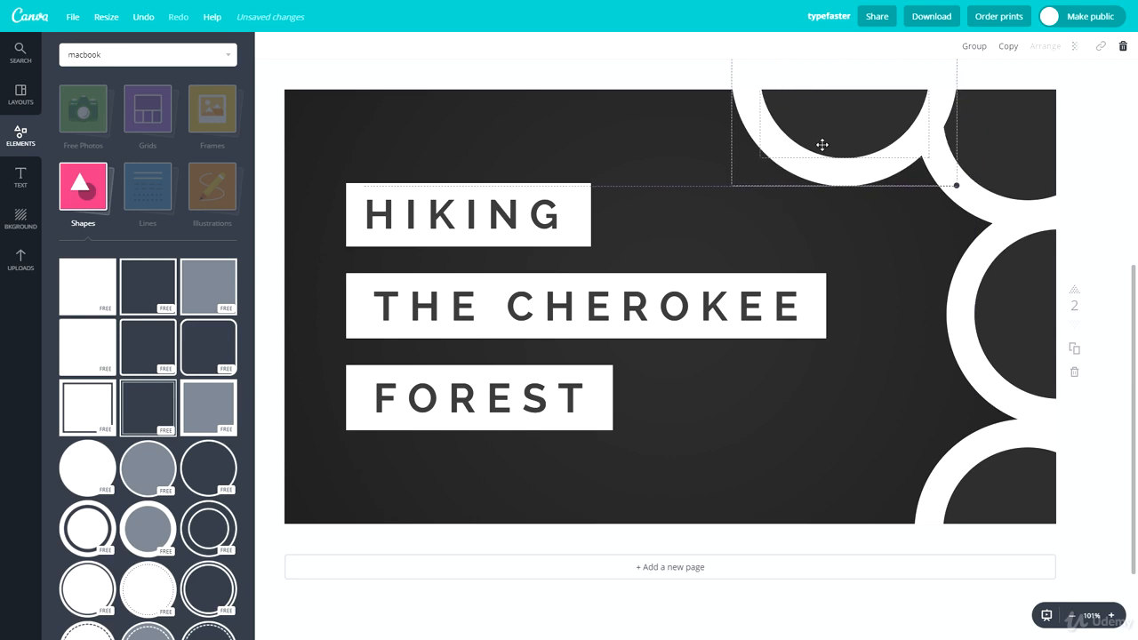
click(916, 264)
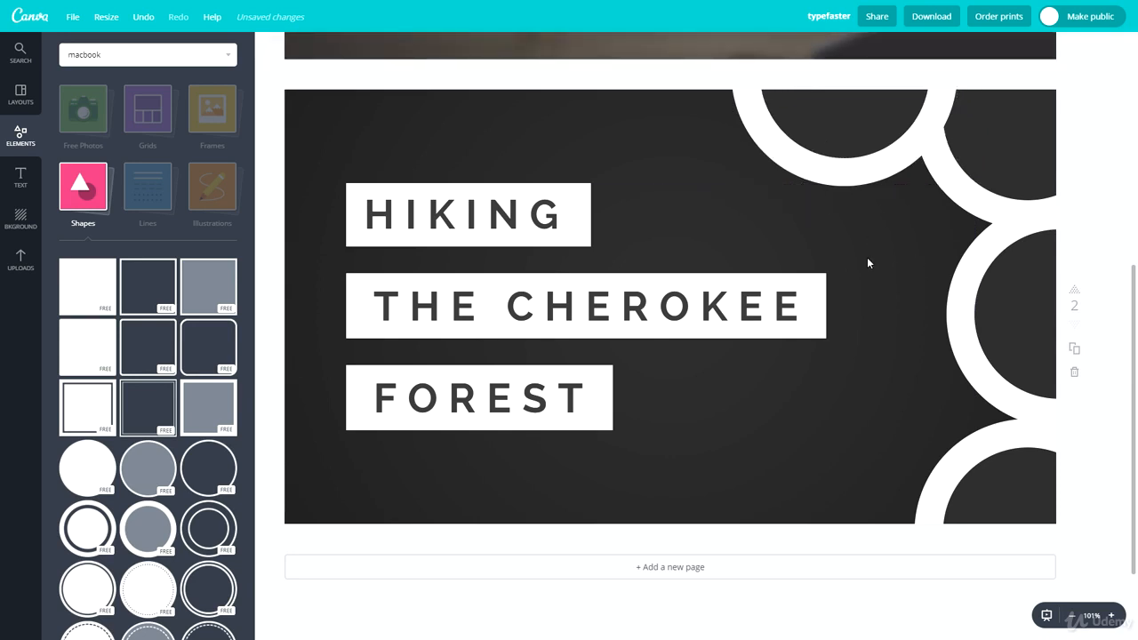
drag(870, 263, 840, 586)
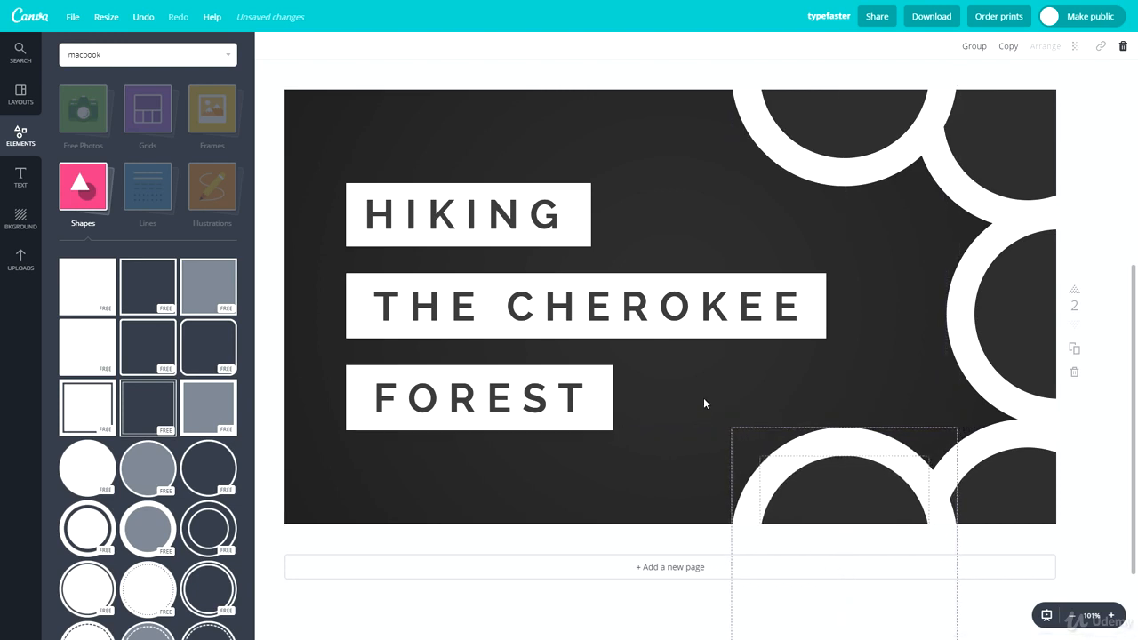
click(695, 393)
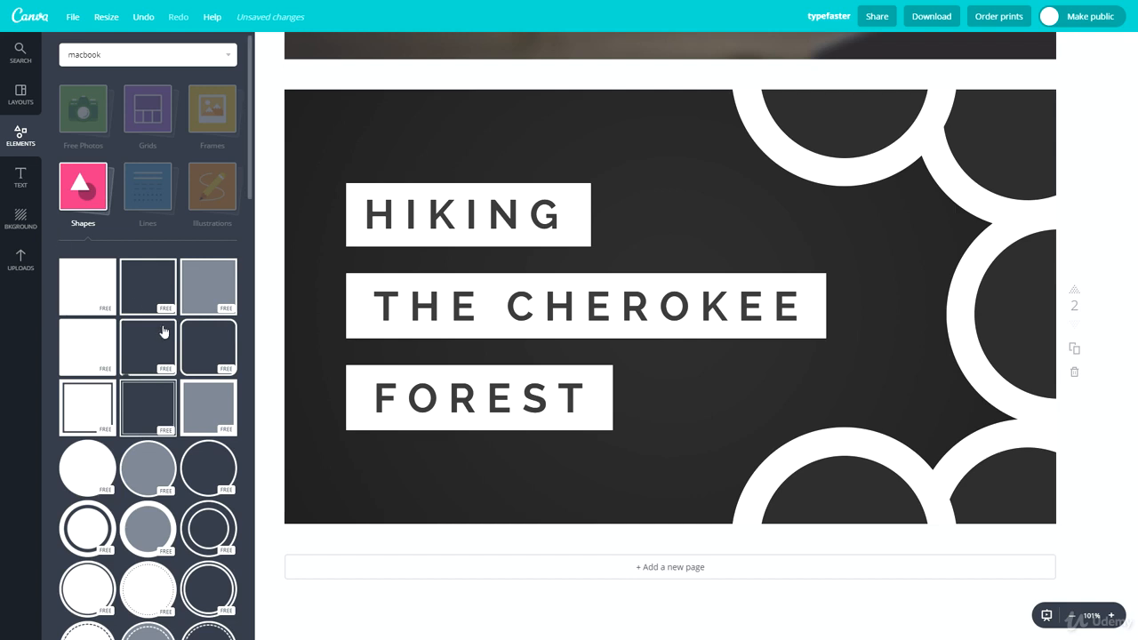
Step: Add a white triangle, rotate it and place it in the page's top-left corner
scroll(153, 351, down, 1)
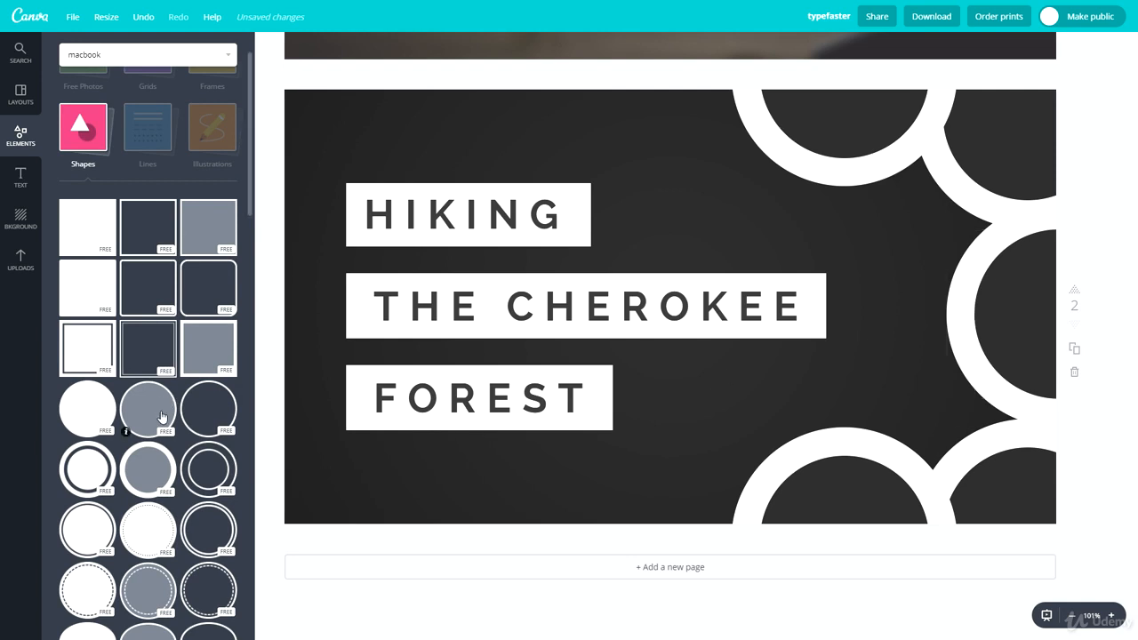
scroll(161, 417, down, 3)
drag(148, 449, 457, 221)
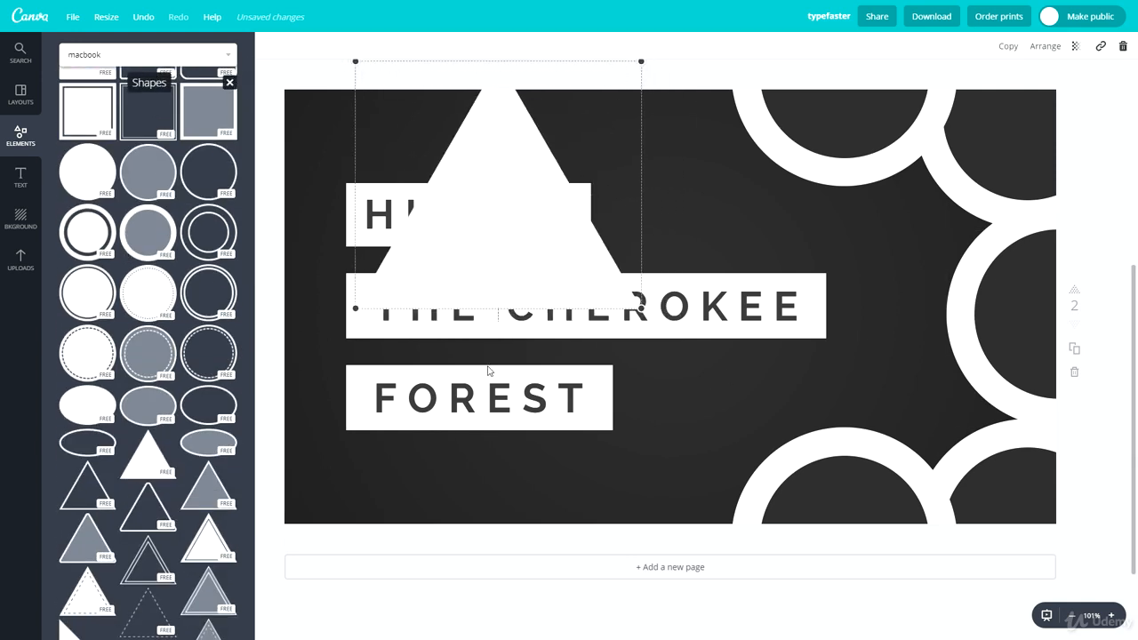
drag(495, 332, 625, 228)
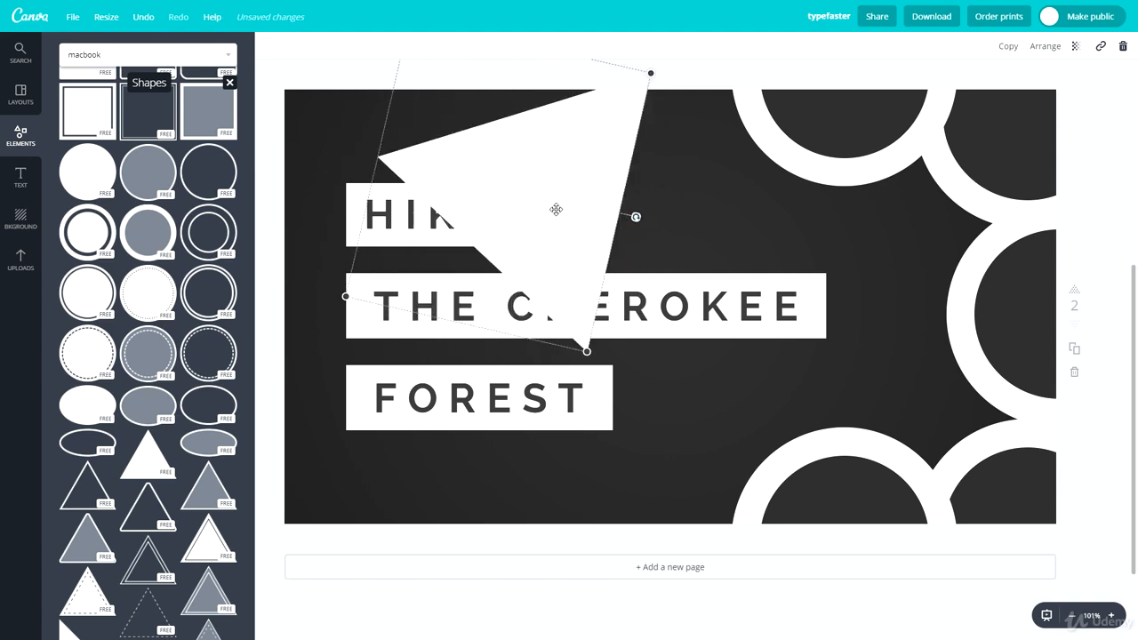
drag(556, 209, 339, 102)
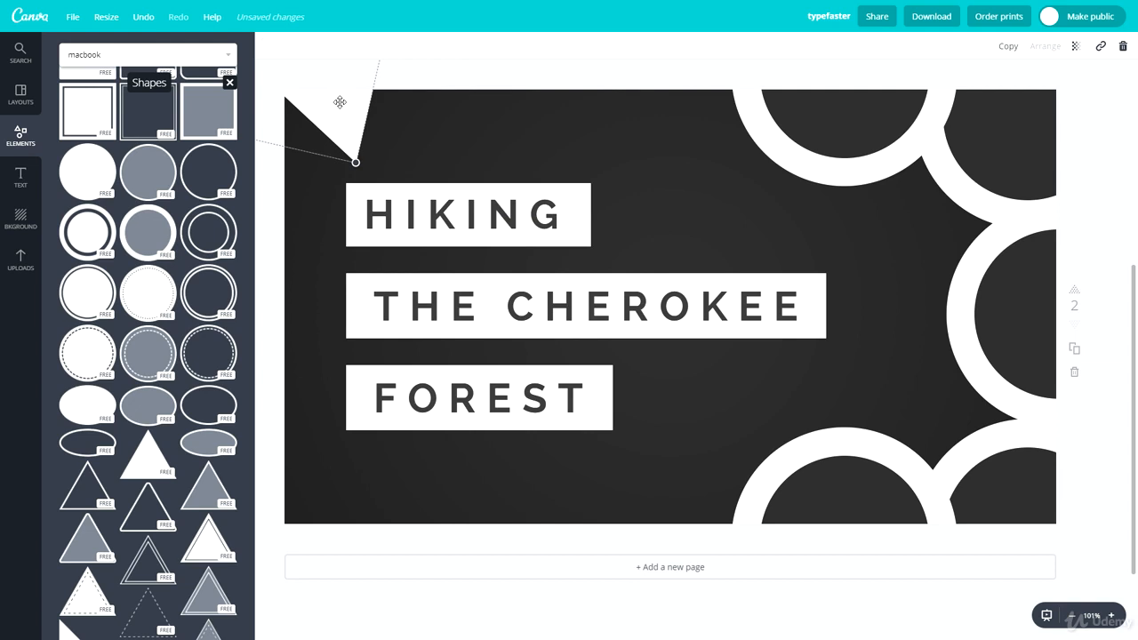
Step: Put a smaller dark copy inside the white triangle to make an outlined spike
key(ctrl+v)
drag(357, 144, 511, 244)
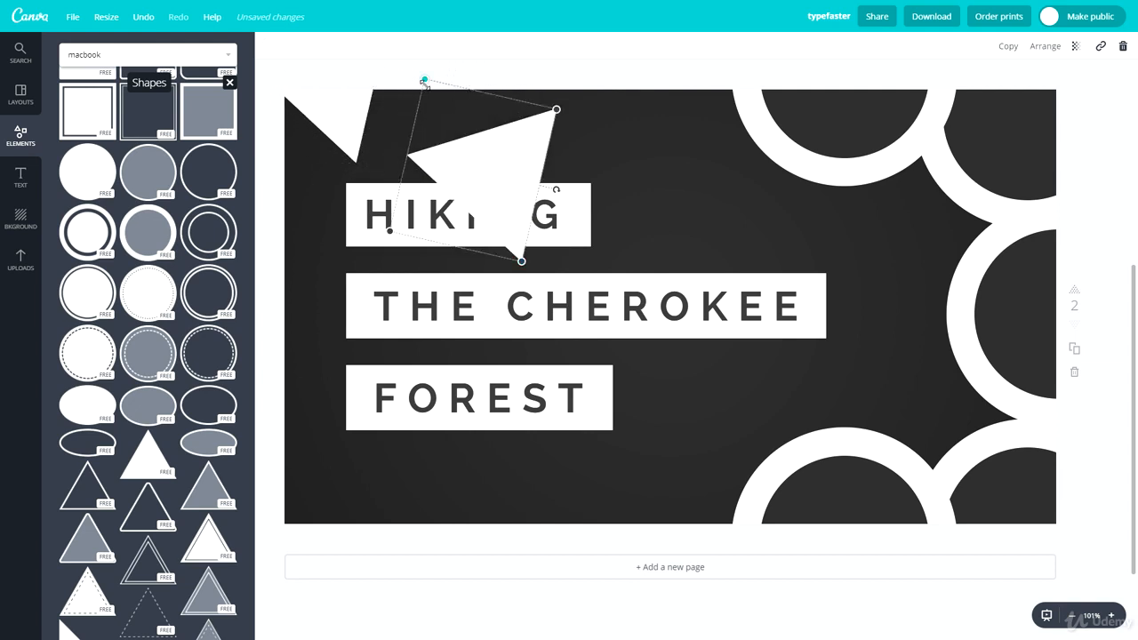
drag(425, 83, 470, 167)
drag(503, 224, 332, 101)
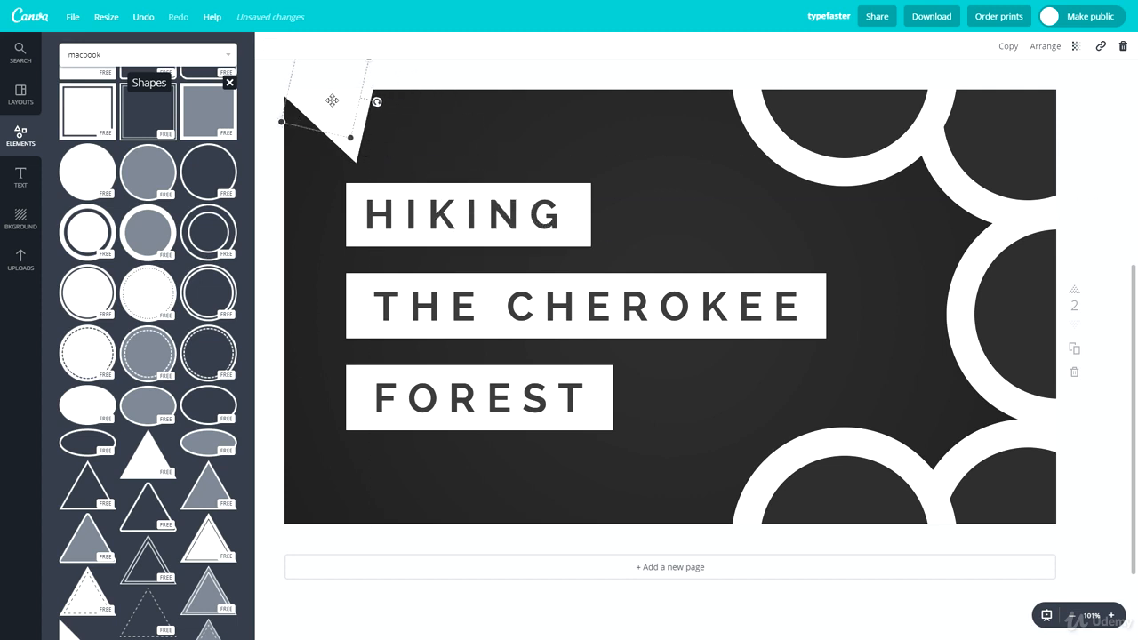
click(272, 45)
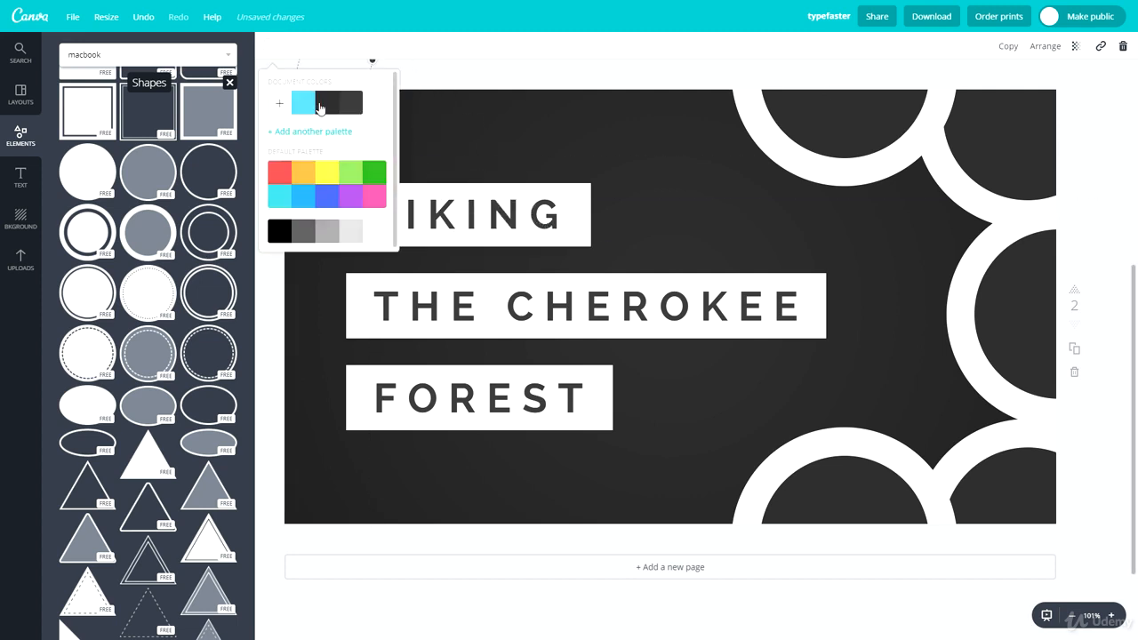
click(332, 109)
click(481, 115)
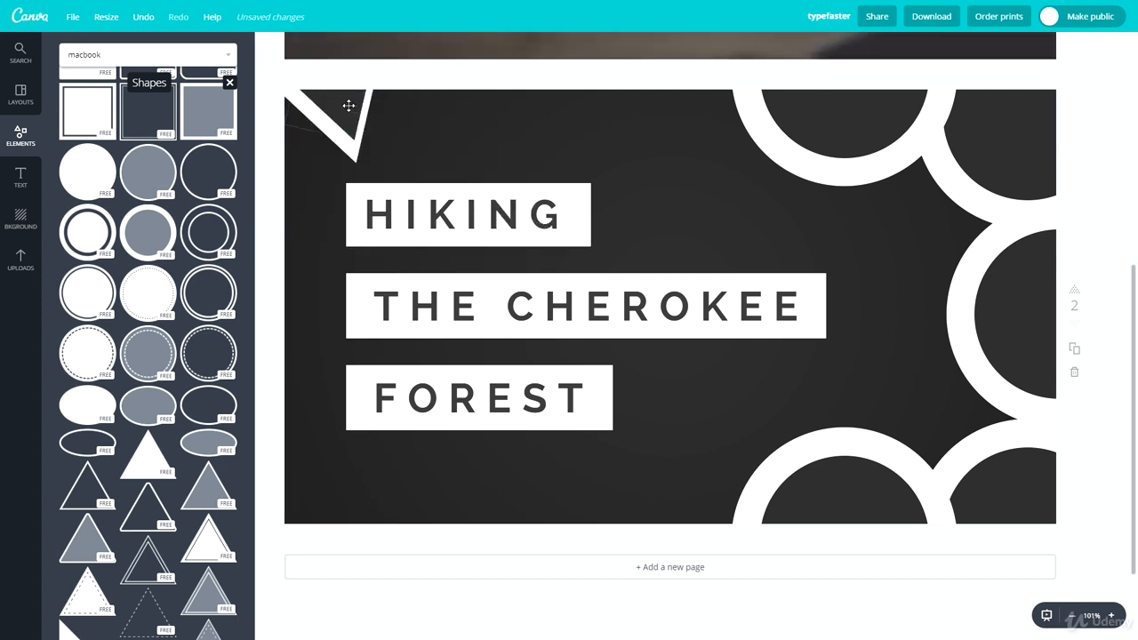
drag(348, 107, 472, 112)
Step: Copy the outlined spikes along the top edge to form a zigzag border
click(471, 178)
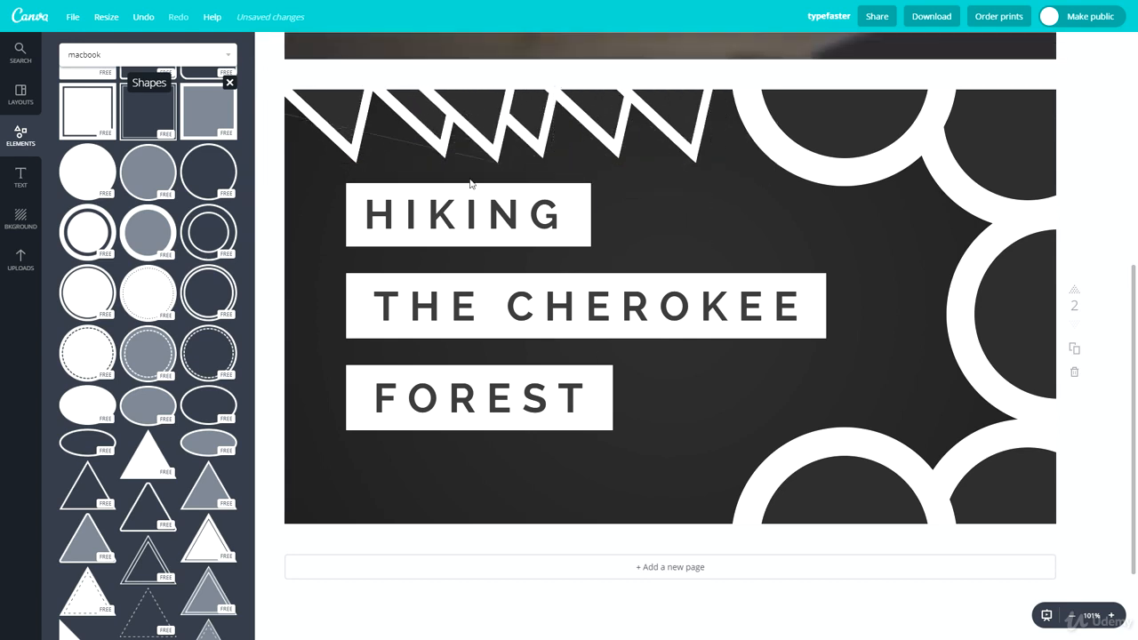
key(ctrl+v)
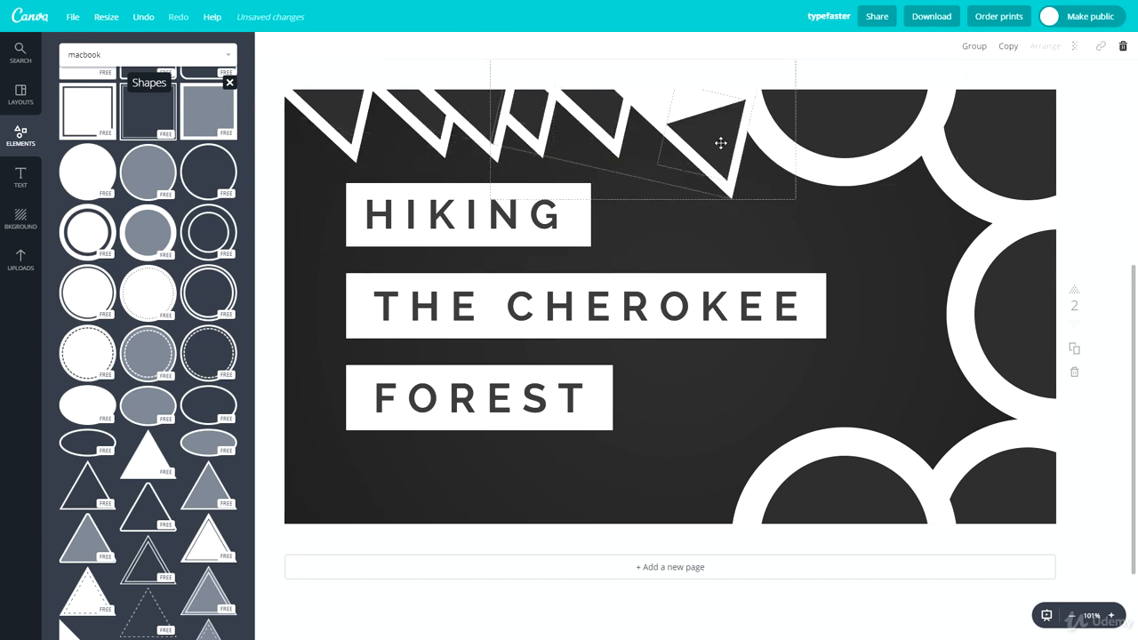
drag(719, 141, 372, 96)
click(770, 247)
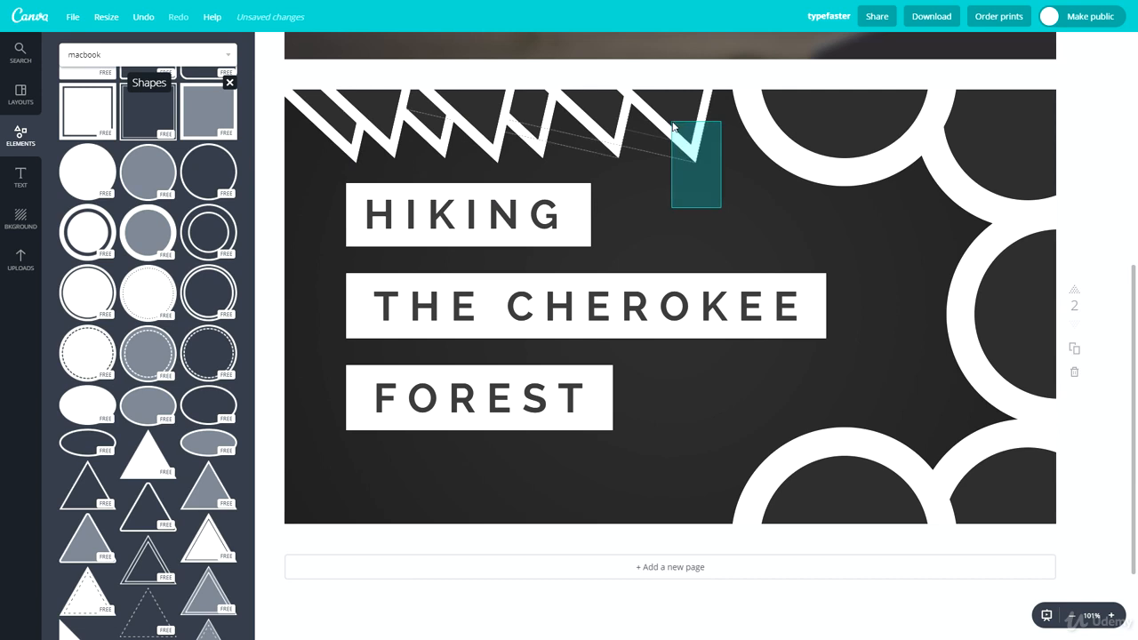
drag(681, 148, 763, 235)
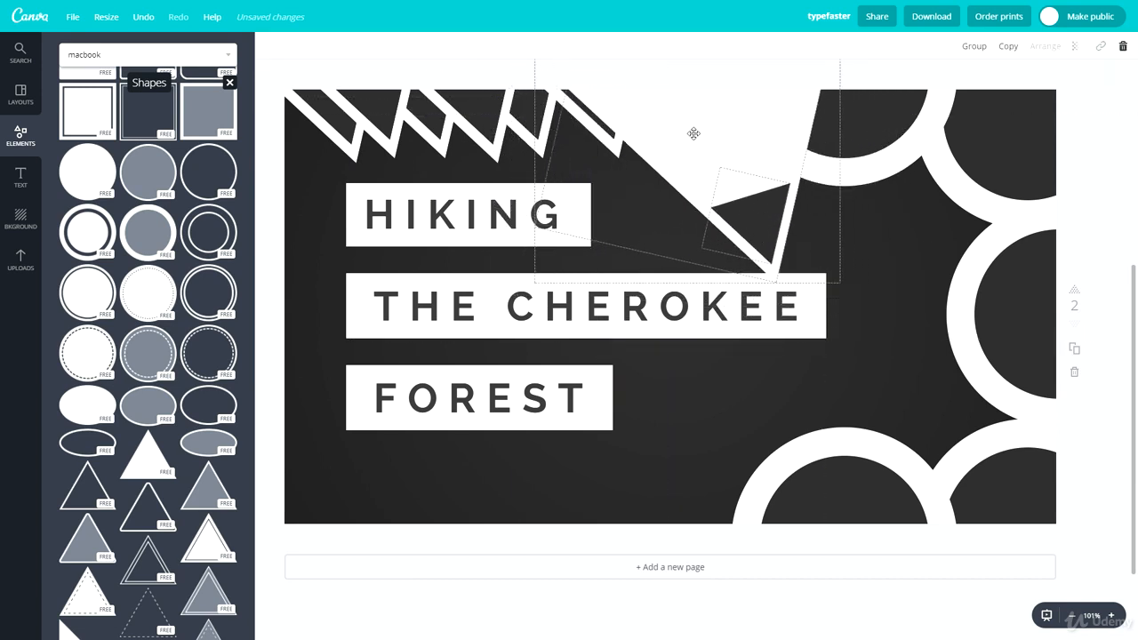
drag(694, 133, 635, 24)
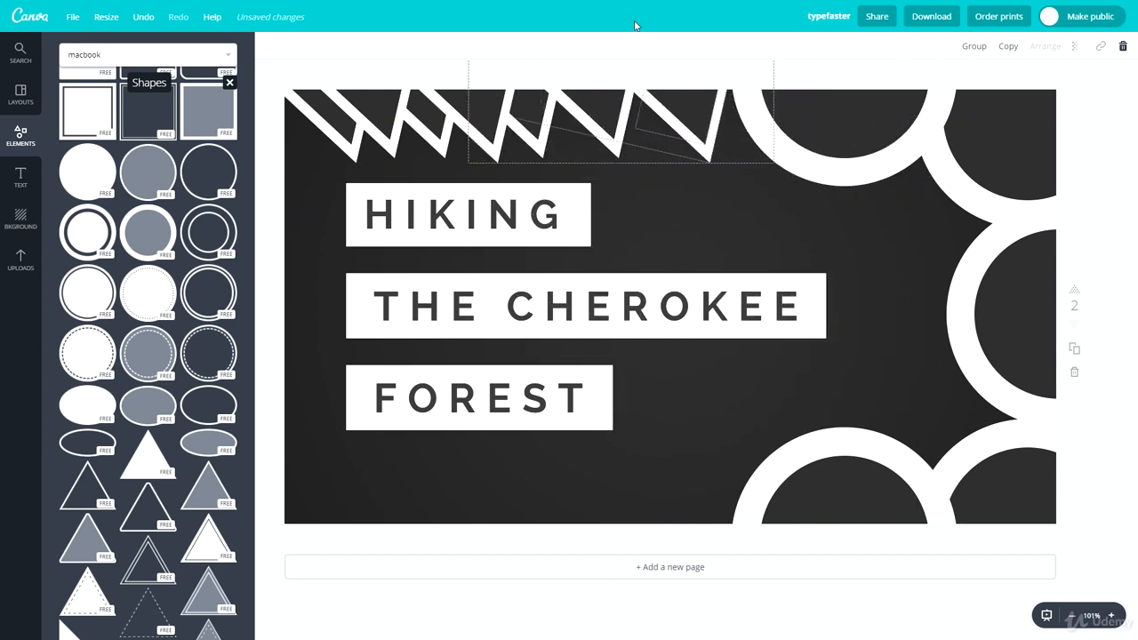
click(726, 210)
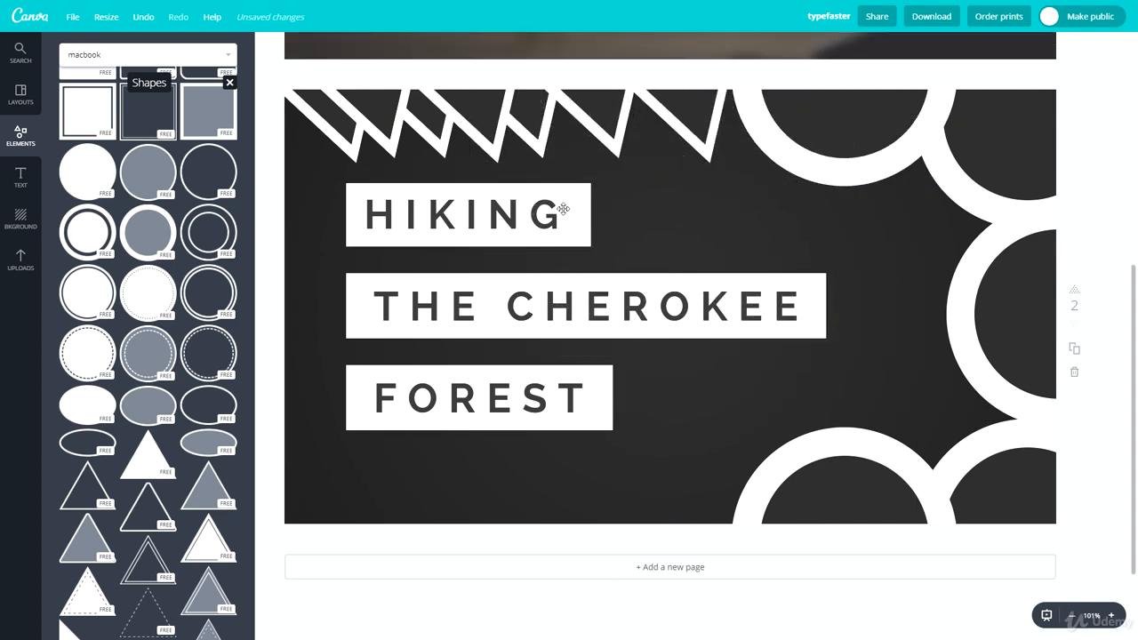
Step: Replace HIKING with HOW TO and fit it within its white box
double_click(428, 226)
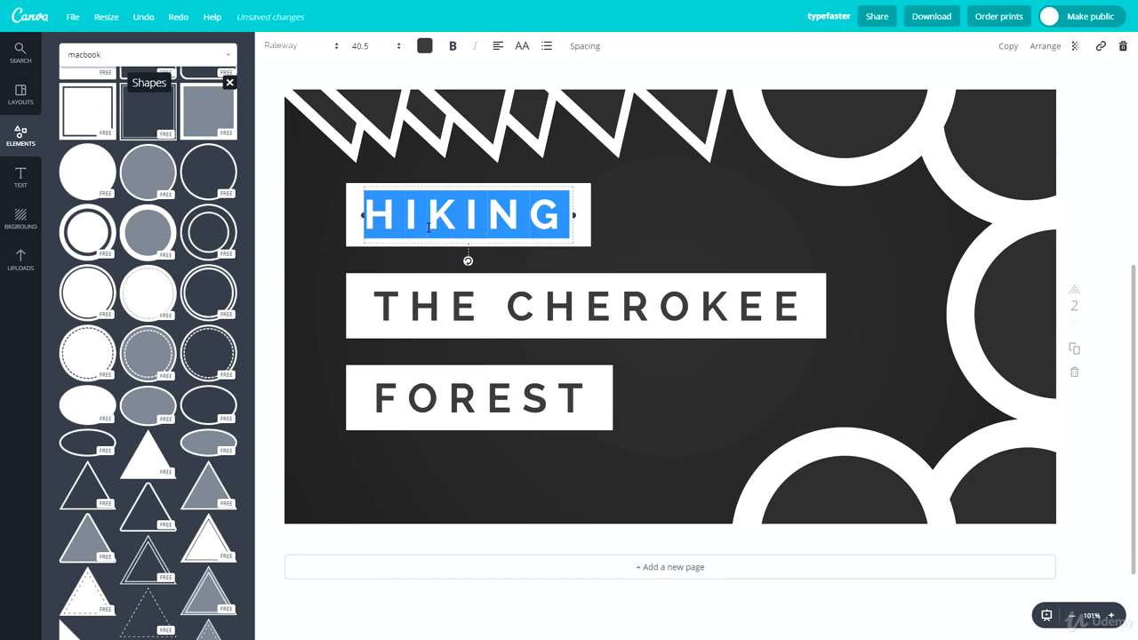
text(HOW TO)
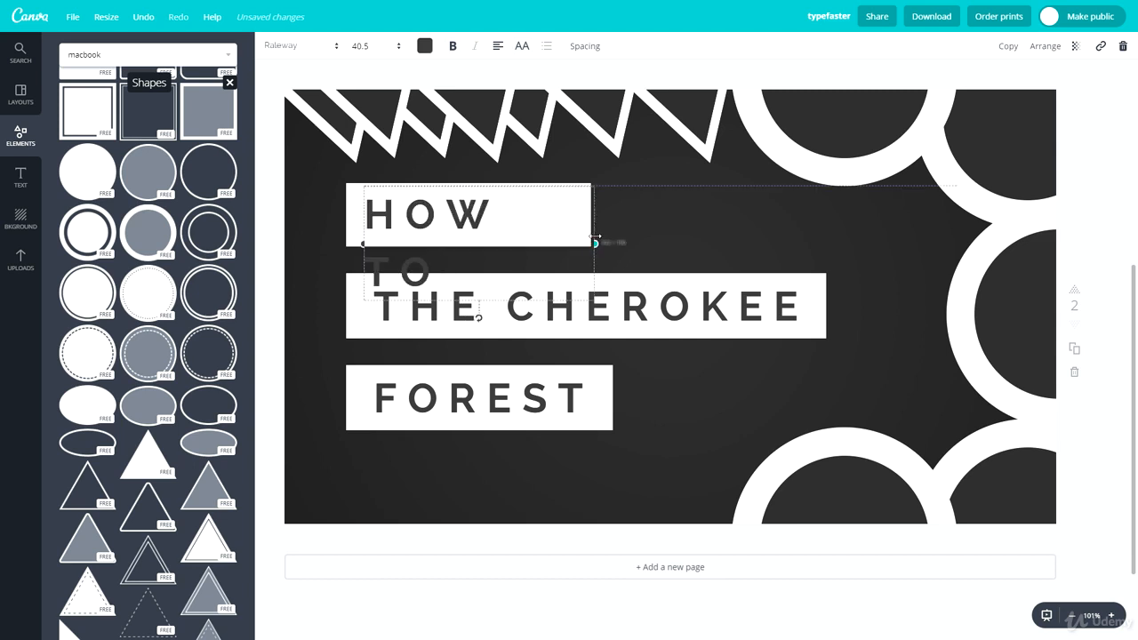
drag(595, 237, 602, 234)
drag(534, 188, 518, 188)
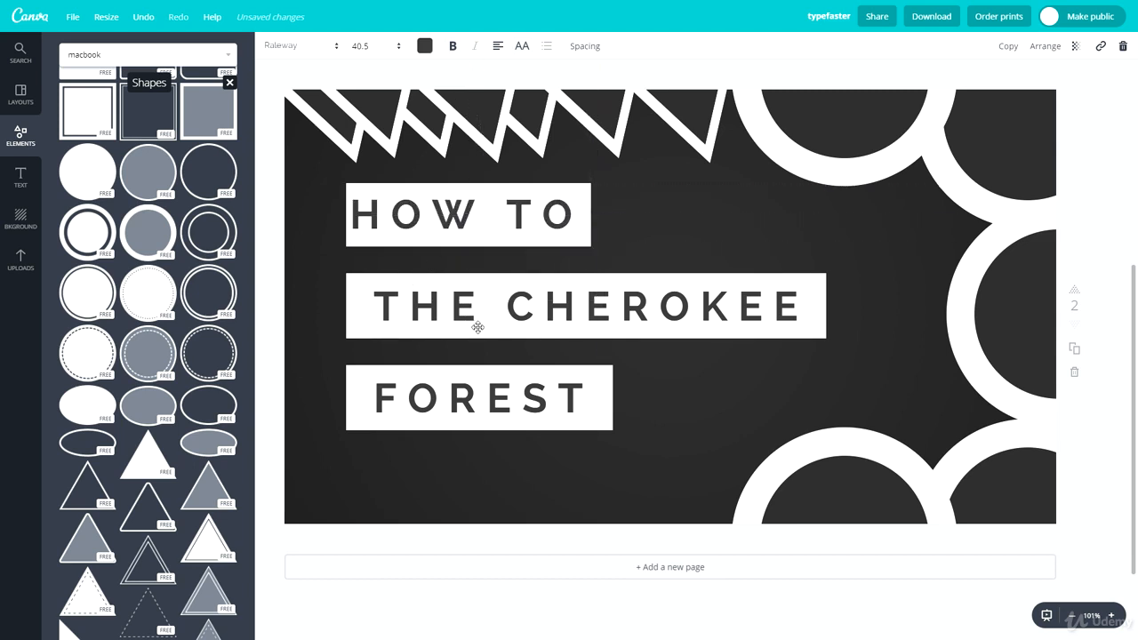
Step: Replace THE CHEROKEE with DESIGN A and shorten its white box to fit
double_click(477, 327)
text(DESIGN A)
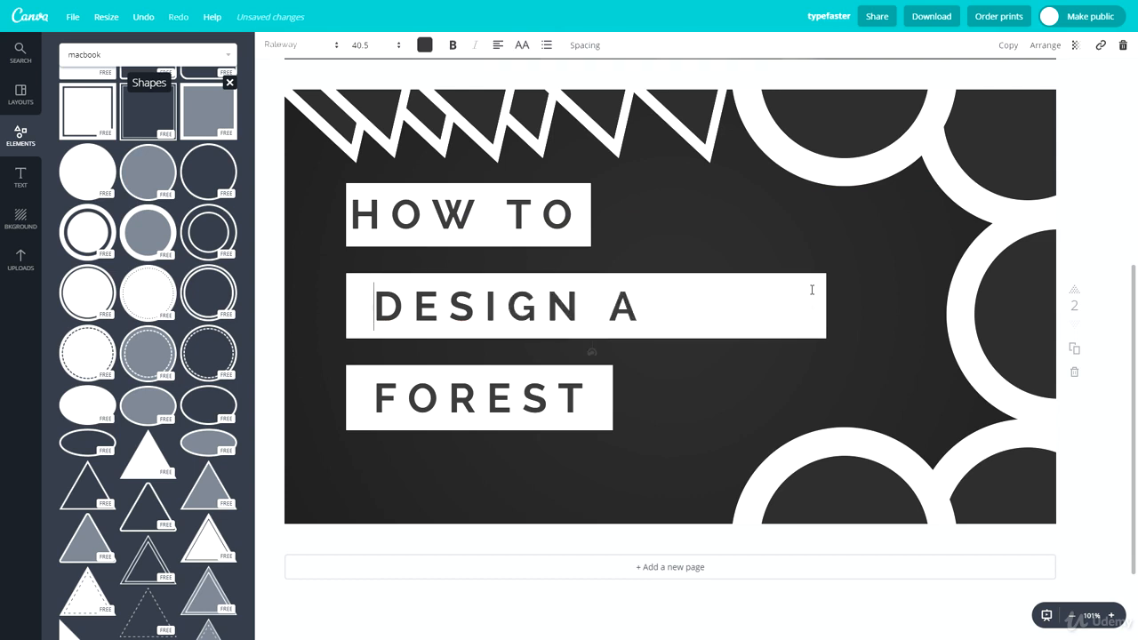
key(Escape)
click(821, 299)
drag(826, 303, 663, 305)
Step: Replace FOREST with THUMBNAIL, widening the text and its white box to fit one line
double_click(493, 413)
text(THUMBNAIL)
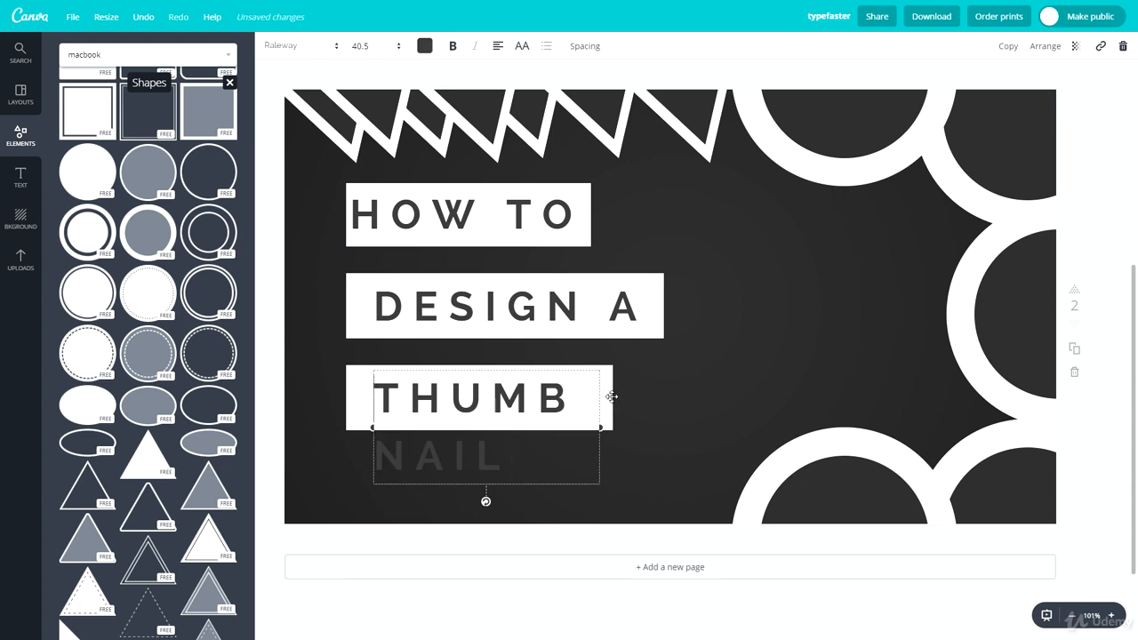
click(611, 397)
drag(613, 397, 740, 387)
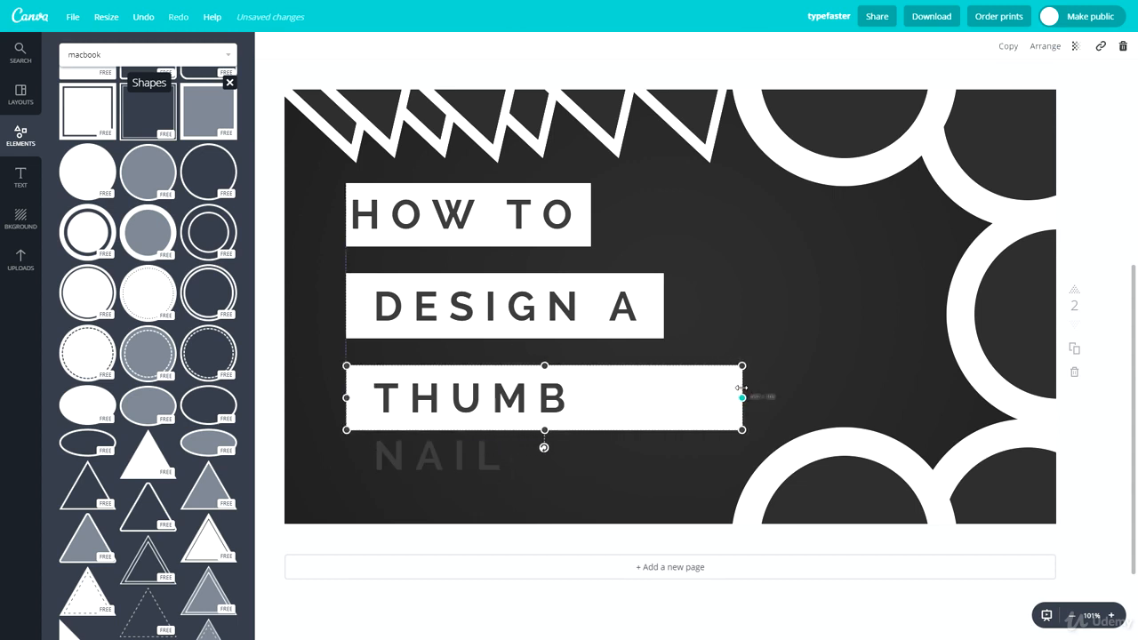
click(436, 455)
drag(601, 427, 744, 405)
drag(565, 373, 556, 371)
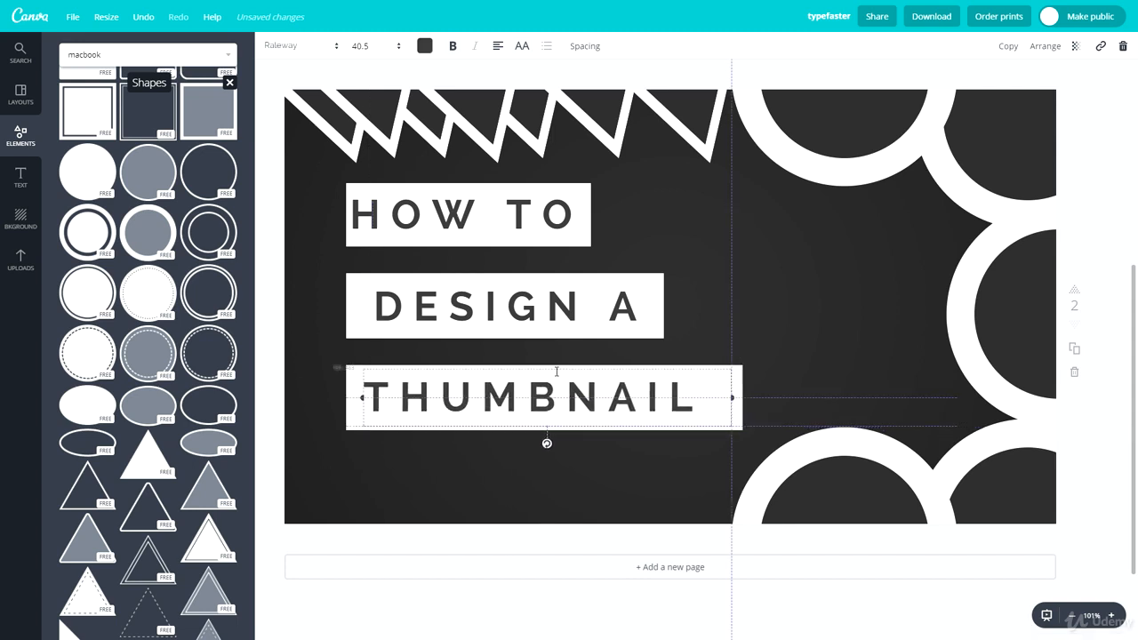
Step: Narrow the DESIGN A text box and line it up with the other title lines
click(503, 306)
drag(485, 273, 481, 274)
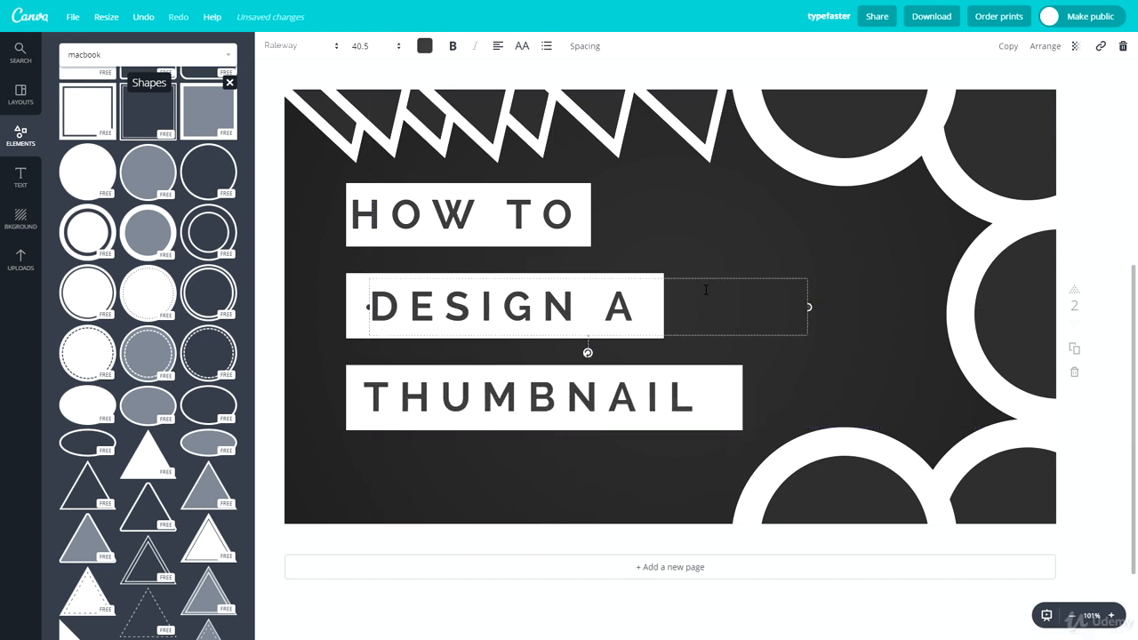
drag(807, 306, 663, 306)
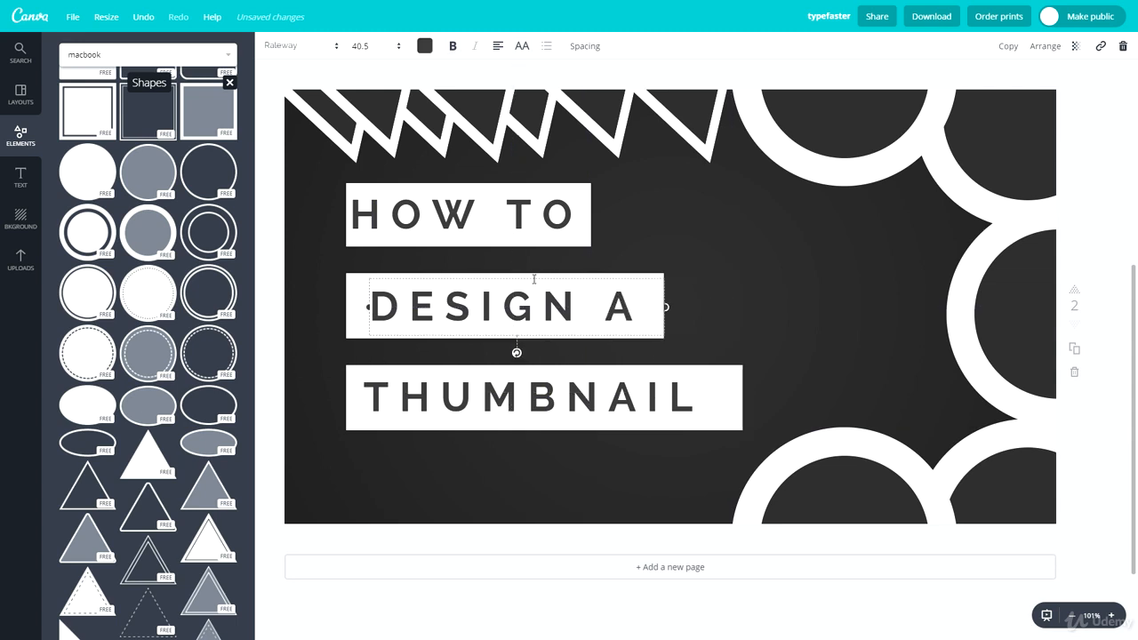
drag(536, 277, 534, 275)
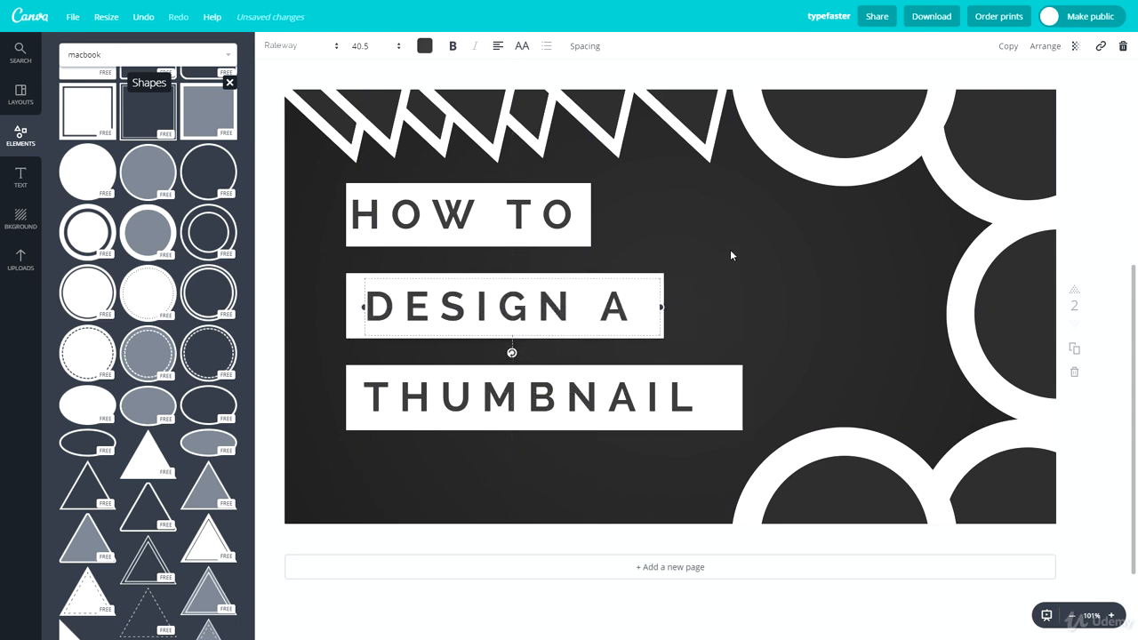
click(1095, 236)
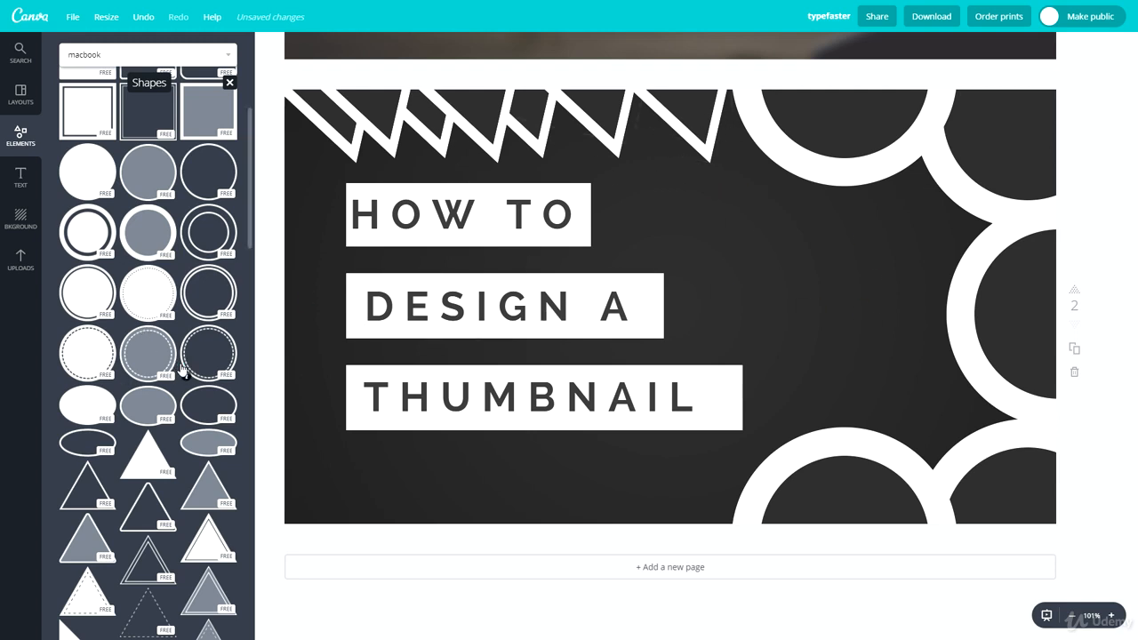
Step: Add a small white square in the bottom-left corner of the page
scroll(73, 197, up, 2)
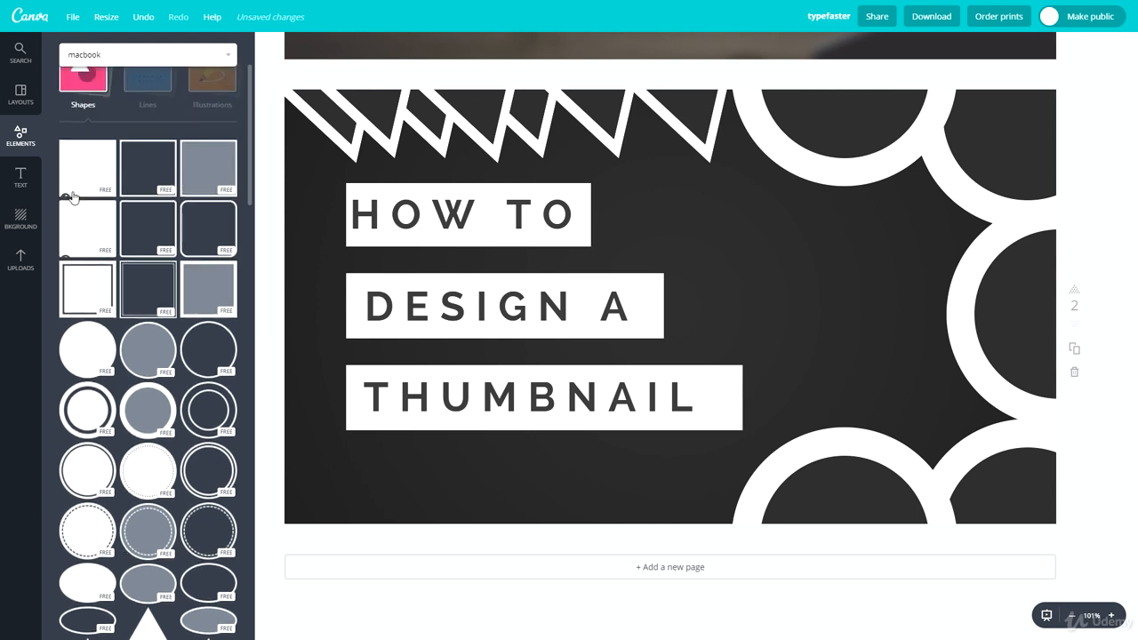
click(82, 175)
drag(463, 101, 756, 392)
drag(811, 449, 354, 427)
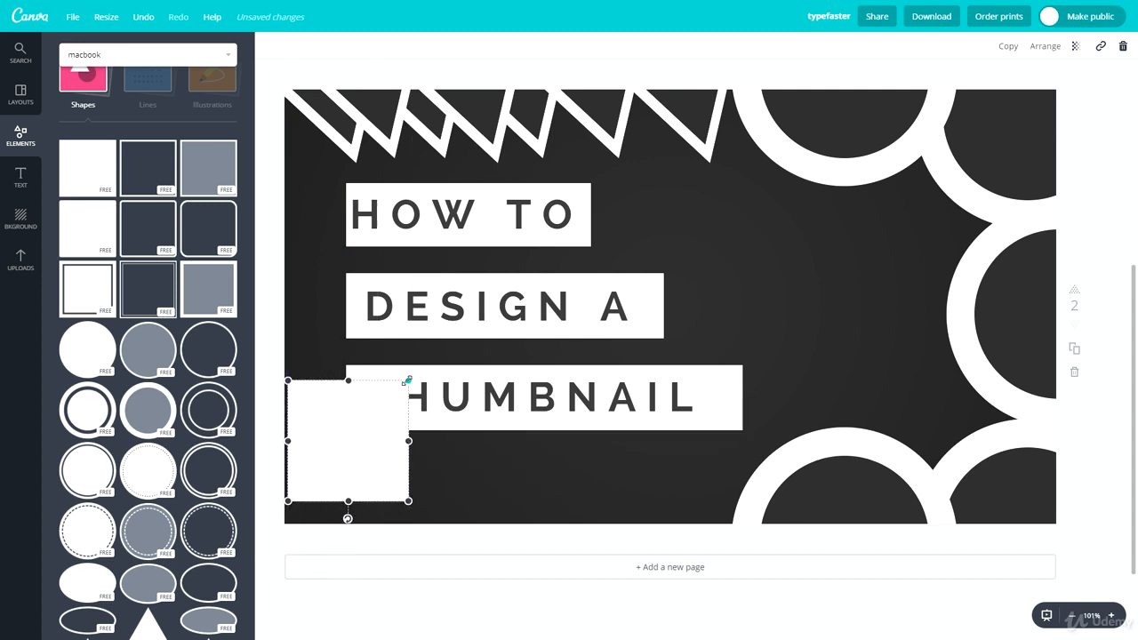
drag(407, 380, 341, 480)
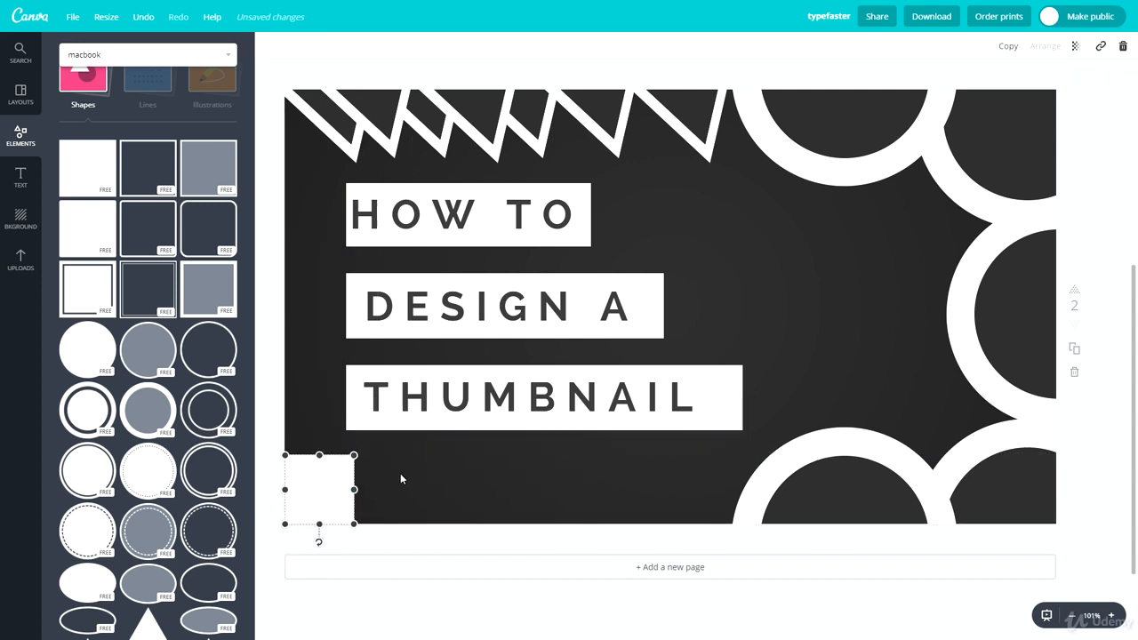
click(415, 541)
Step: Place a smaller dark grey duplicate centred inside the white square to form a frame
click(347, 482)
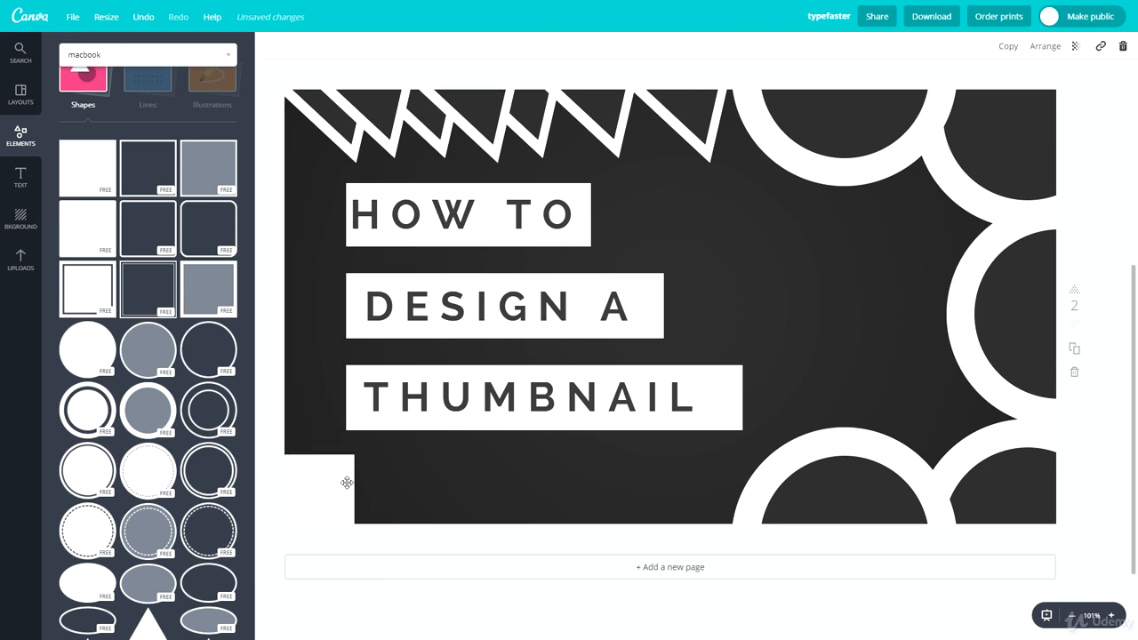
key(ctrl+d)
click(291, 52)
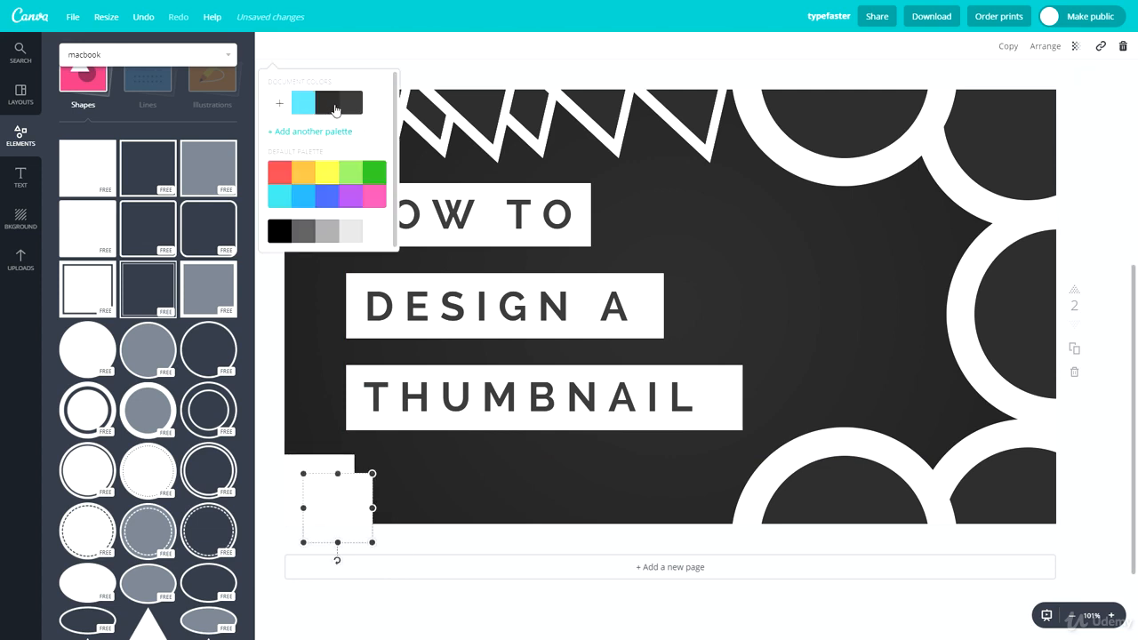
click(336, 110)
mouse_move(339, 492)
mouse_down()
mouse_move(332, 484)
mouse_move(323, 500)
mouse_move(401, 472)
mouse_move(326, 500)
mouse_up()
click(426, 472)
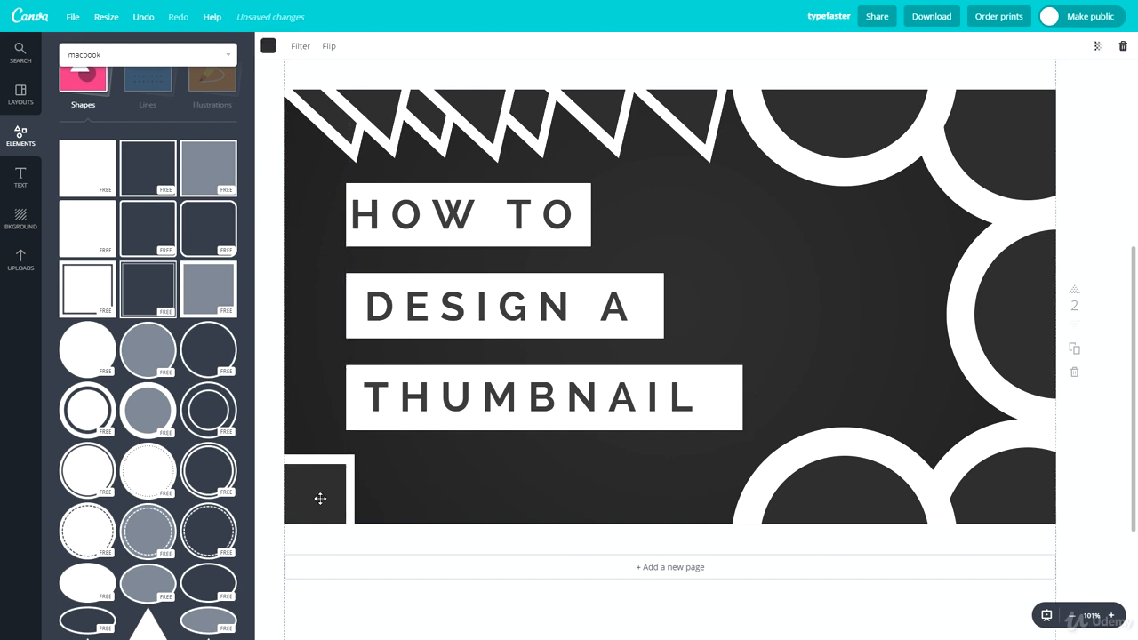
click(319, 498)
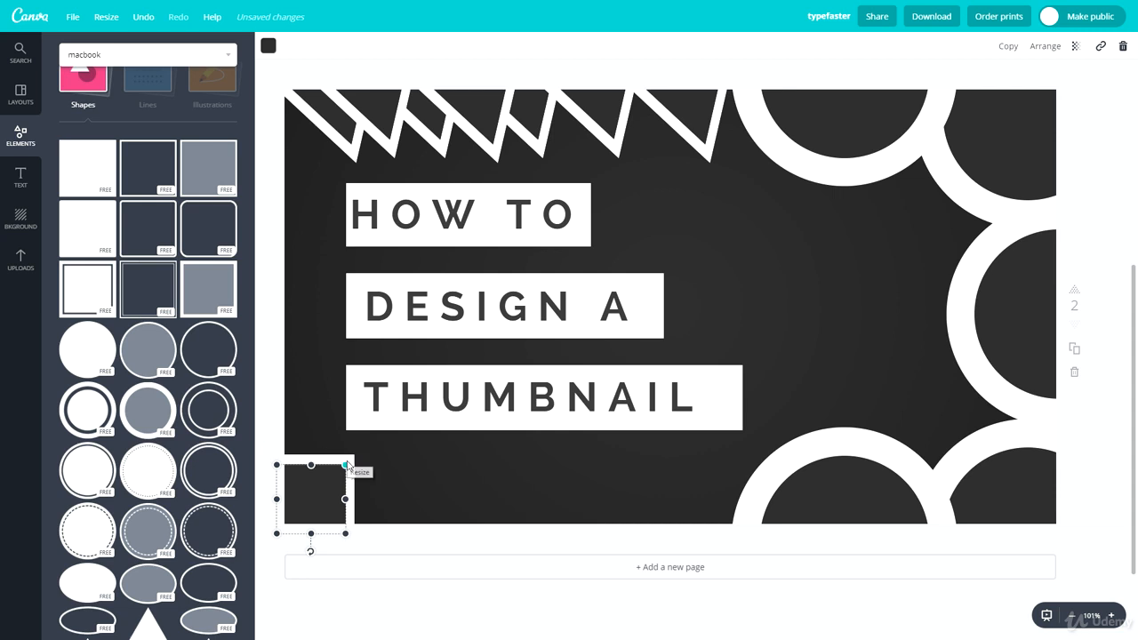
drag(347, 464, 329, 489)
key(Escape)
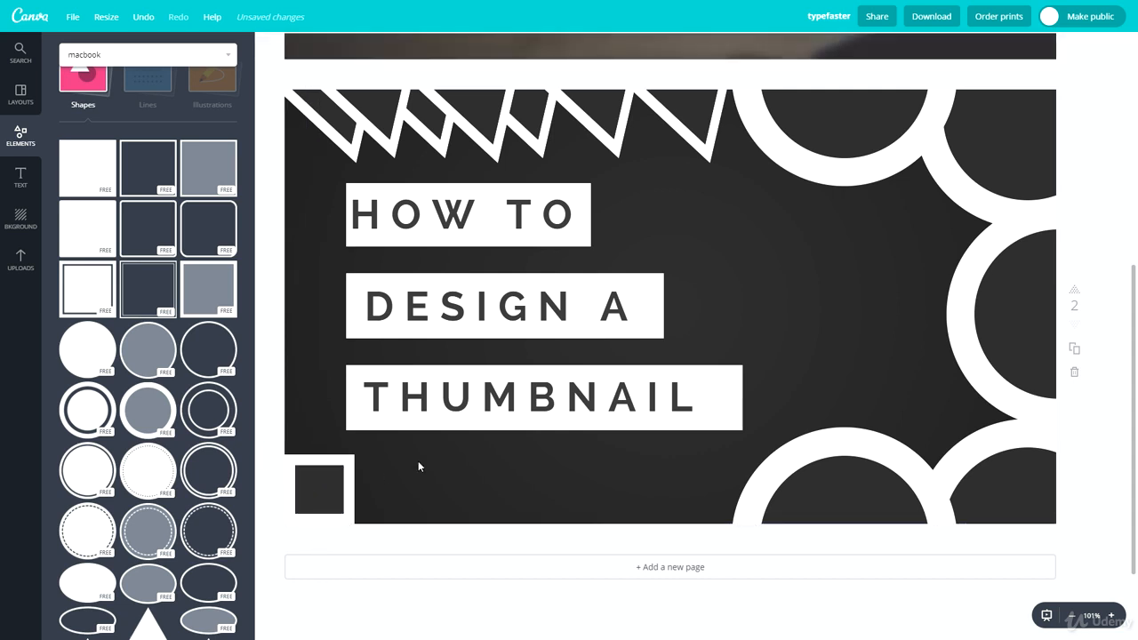
Step: Shrink the framed square slightly and paste an offset copy up-right of it
drag(386, 486, 284, 453)
drag(354, 525, 328, 501)
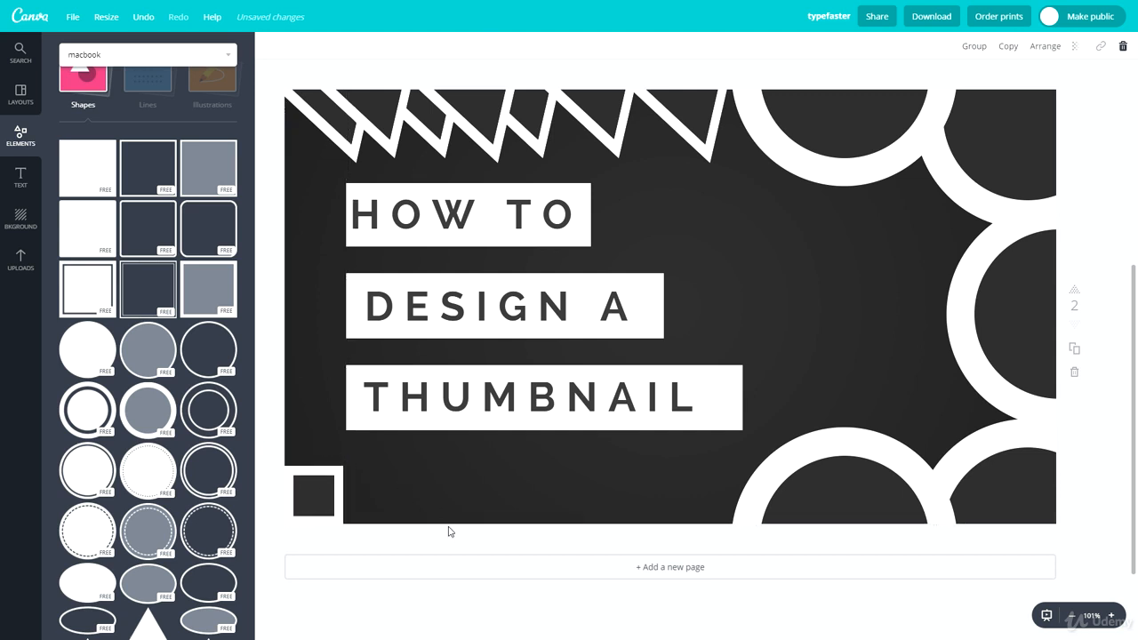
click(334, 536)
drag(369, 510, 346, 461)
key(ctrl+c)
key(ctrl+v)
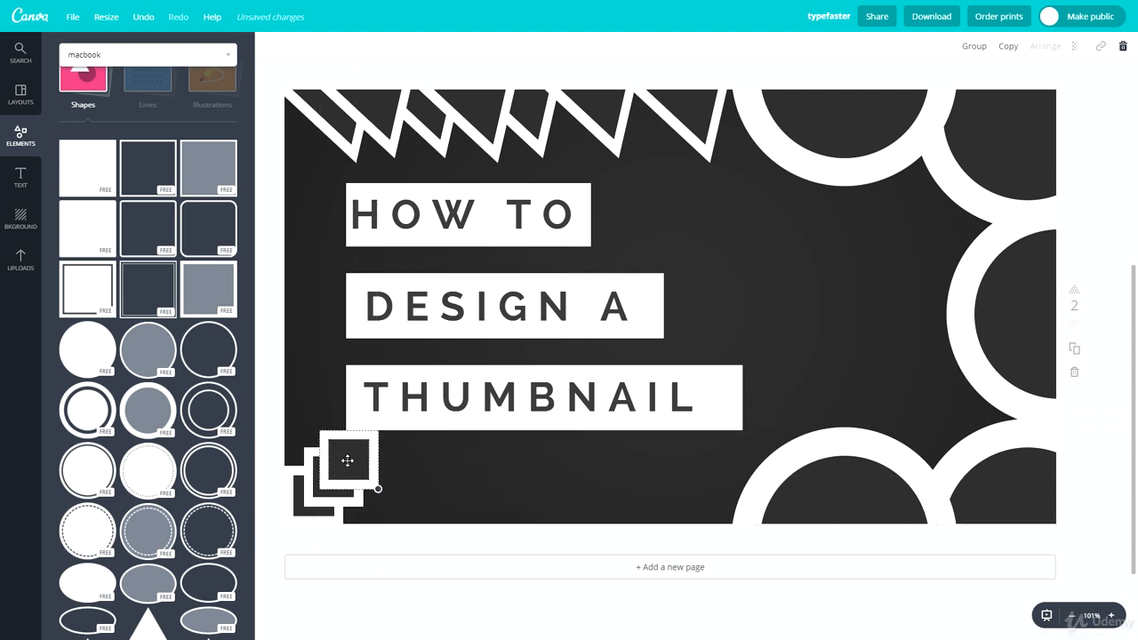
click(415, 464)
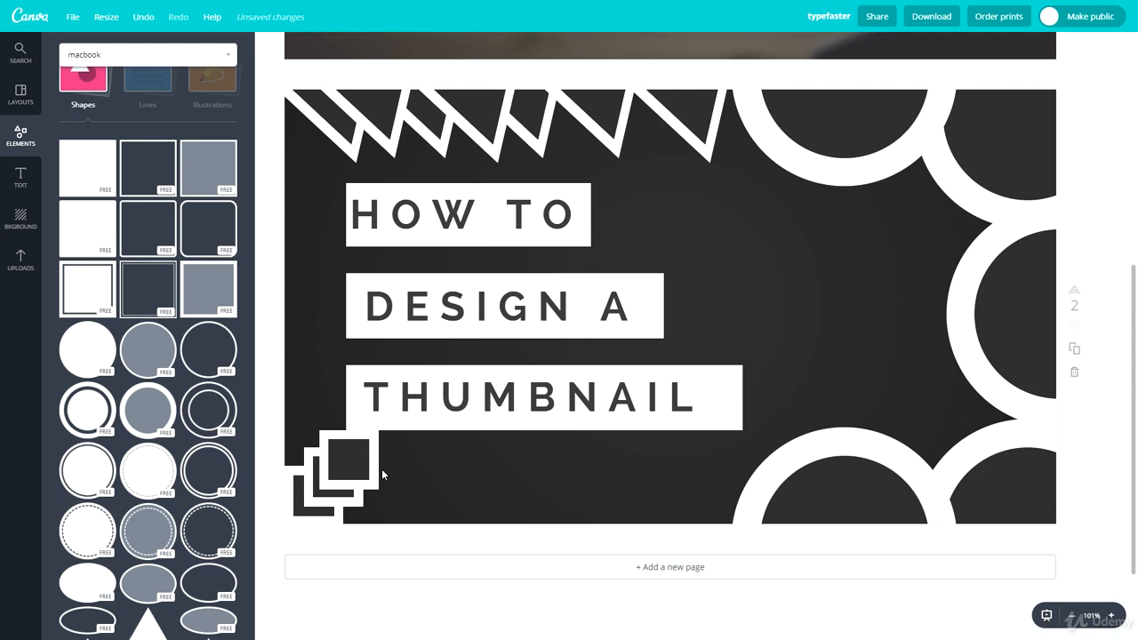
Step: Move the stacked framed squares up beside the DESIGN A block
drag(333, 496, 637, 434)
drag(479, 475, 319, 484)
drag(411, 463, 840, 261)
click(839, 254)
click(892, 248)
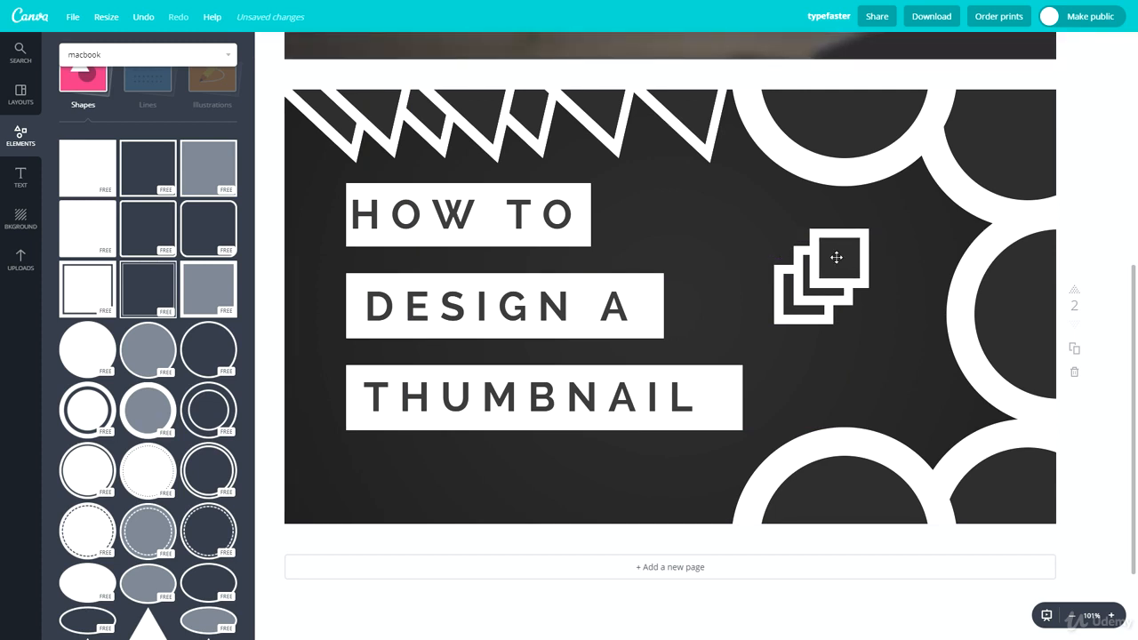
click(907, 246)
click(906, 248)
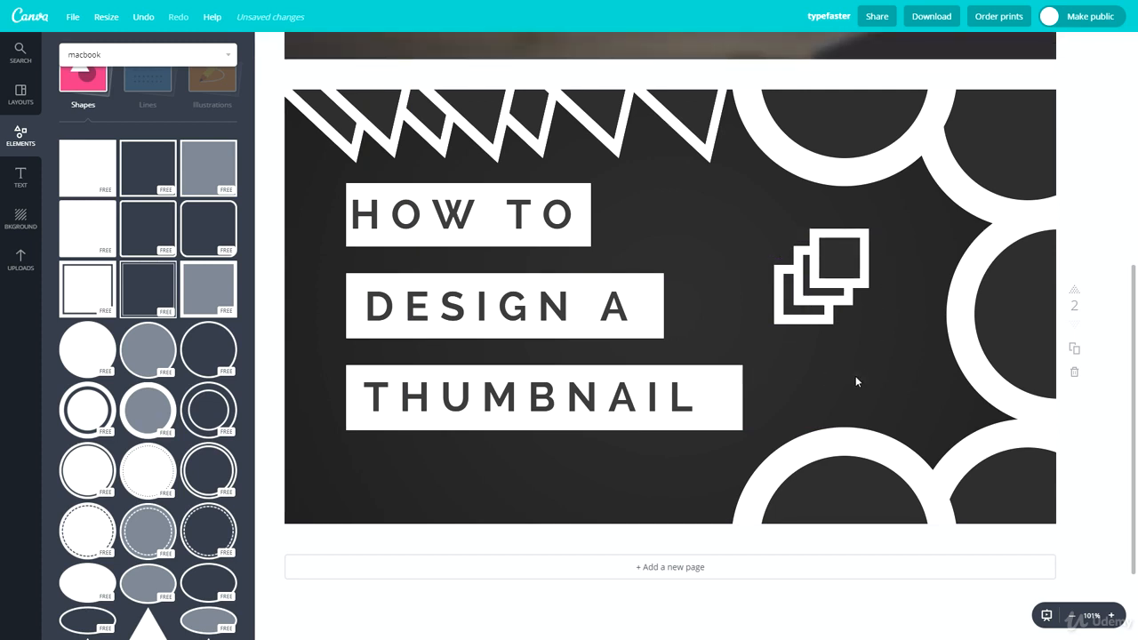
Step: Duplicate the framed squares up-right to extend the staircase, restoring an accidentally moved circle
drag(856, 377, 764, 233)
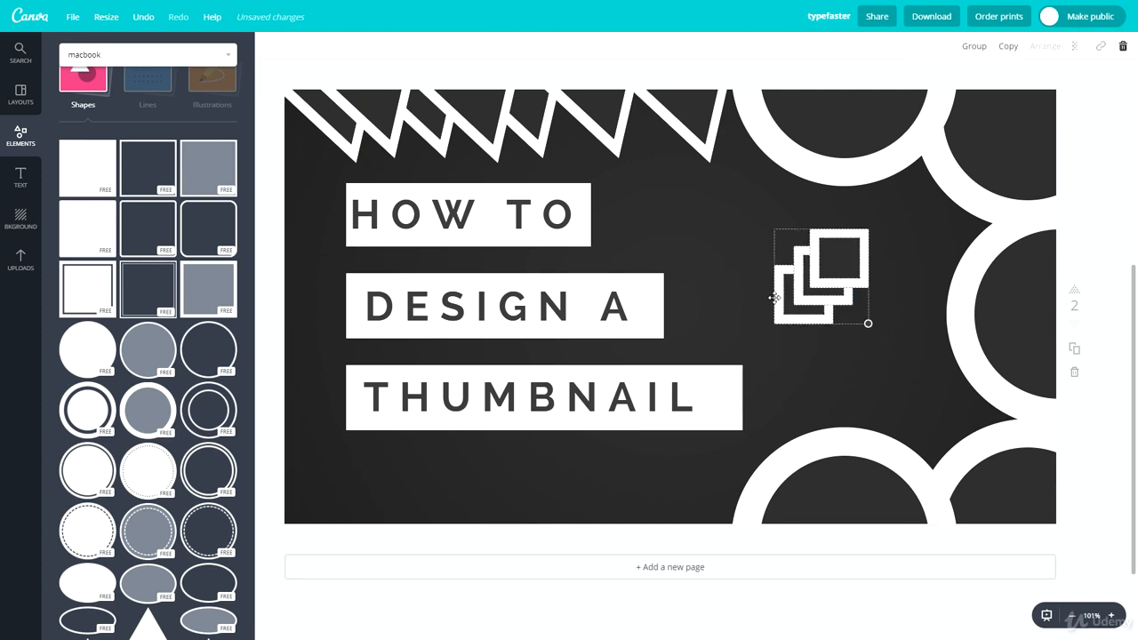
key(ctrl+d)
drag(846, 300, 769, 326)
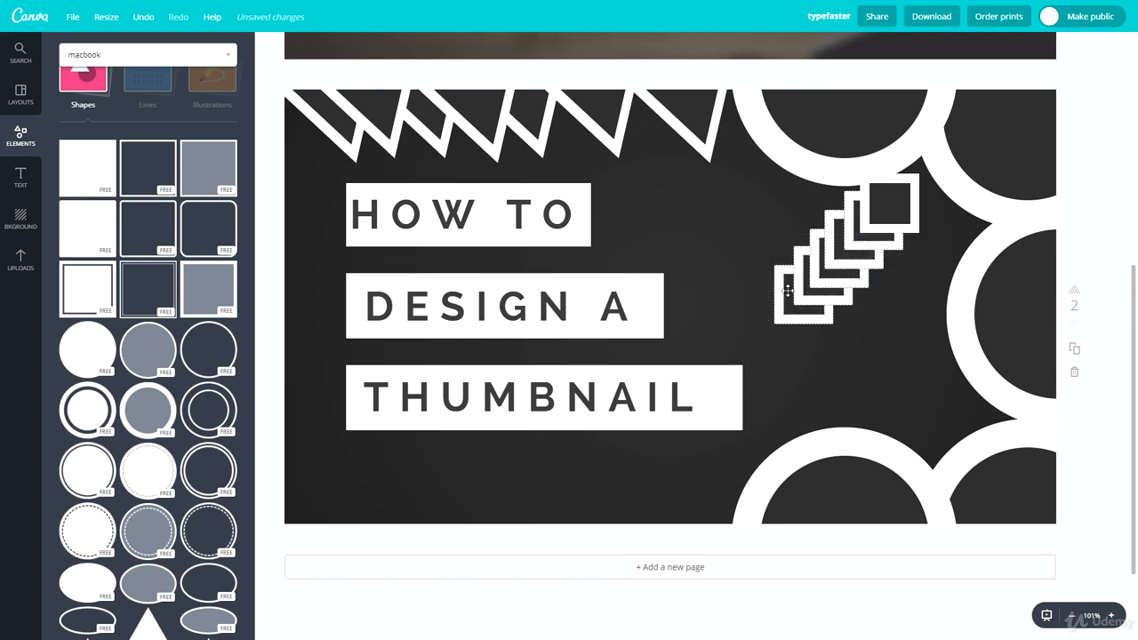
click(924, 223)
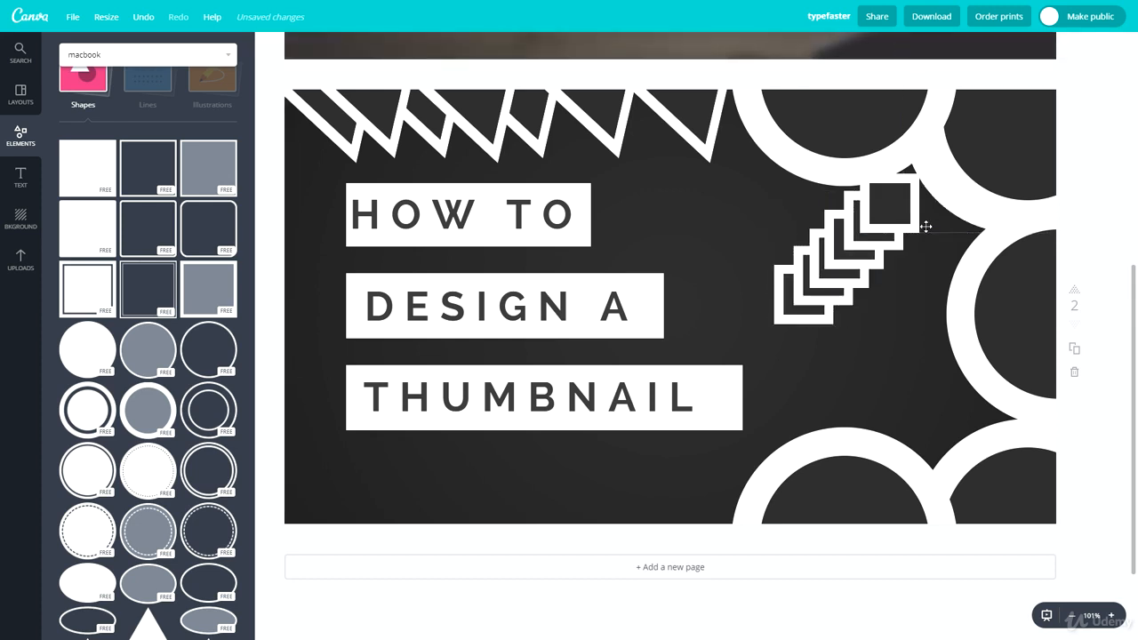
key(ctrl+z)
click(925, 278)
drag(930, 236, 836, 245)
click(800, 223)
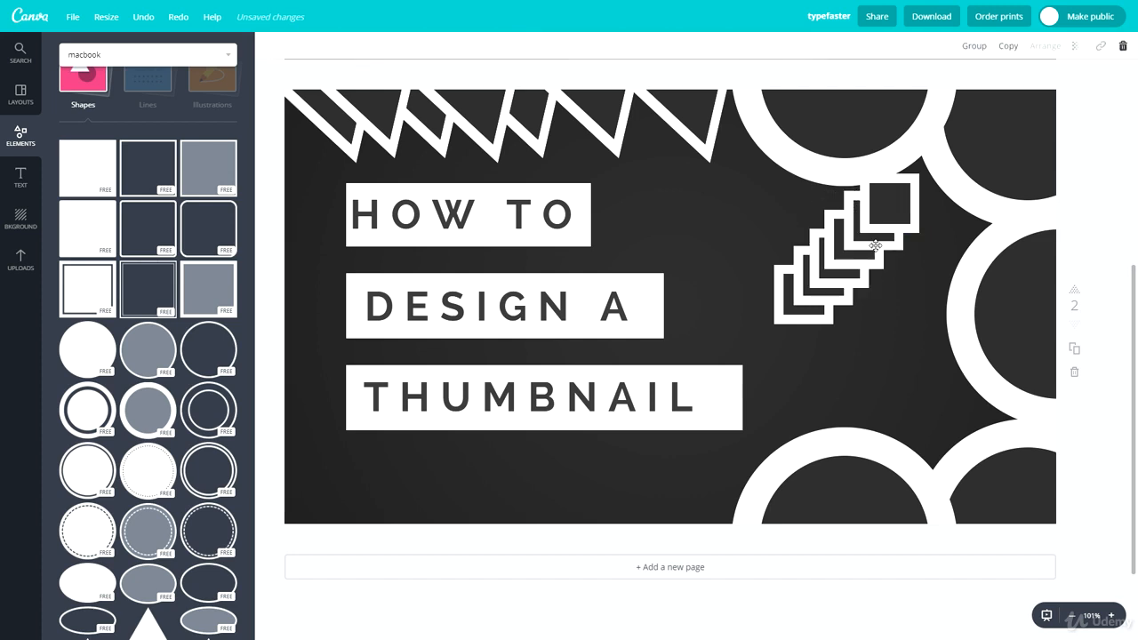
Step: Shift the whole staircase beside the text and enlarge the dark square on the top frame
drag(924, 231, 694, 336)
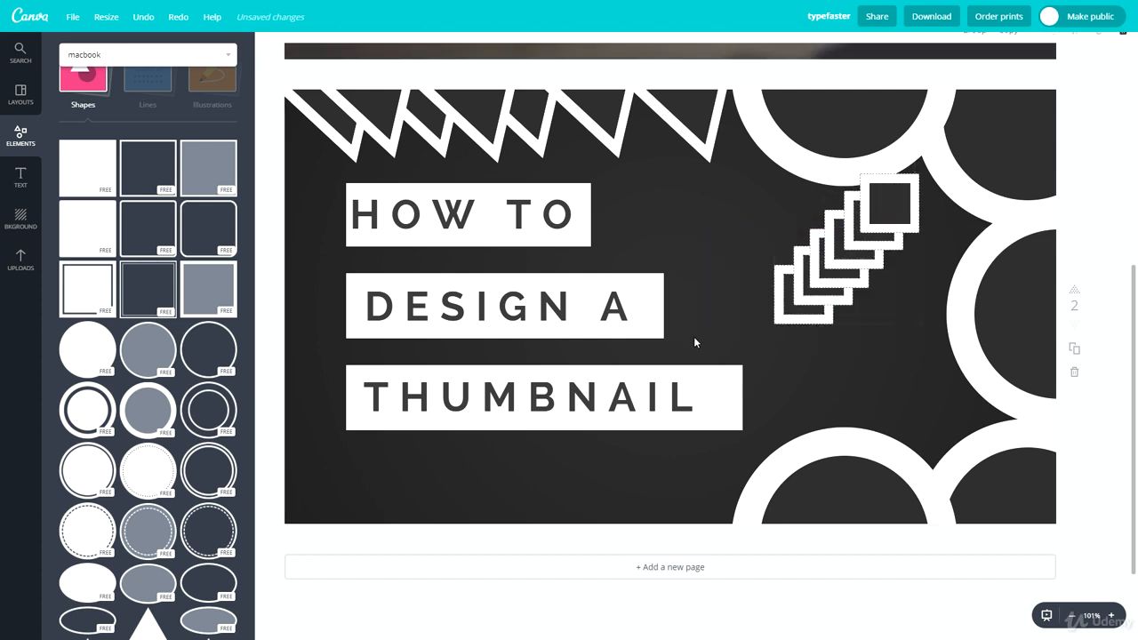
drag(853, 266, 751, 299)
drag(882, 220, 784, 237)
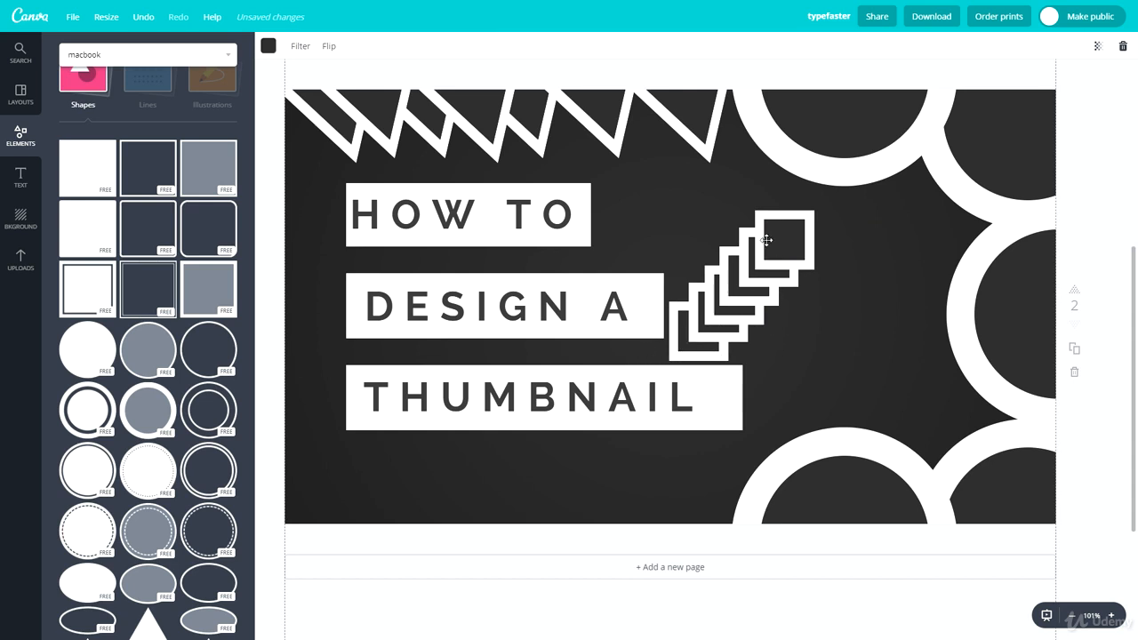
click(797, 232)
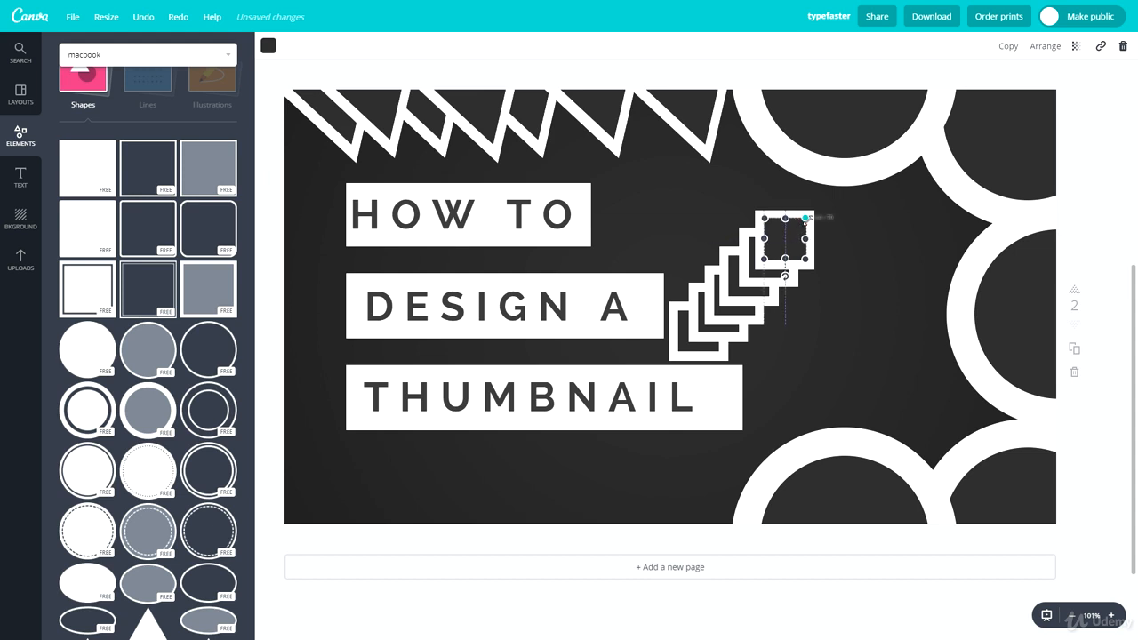
drag(806, 217, 808, 214)
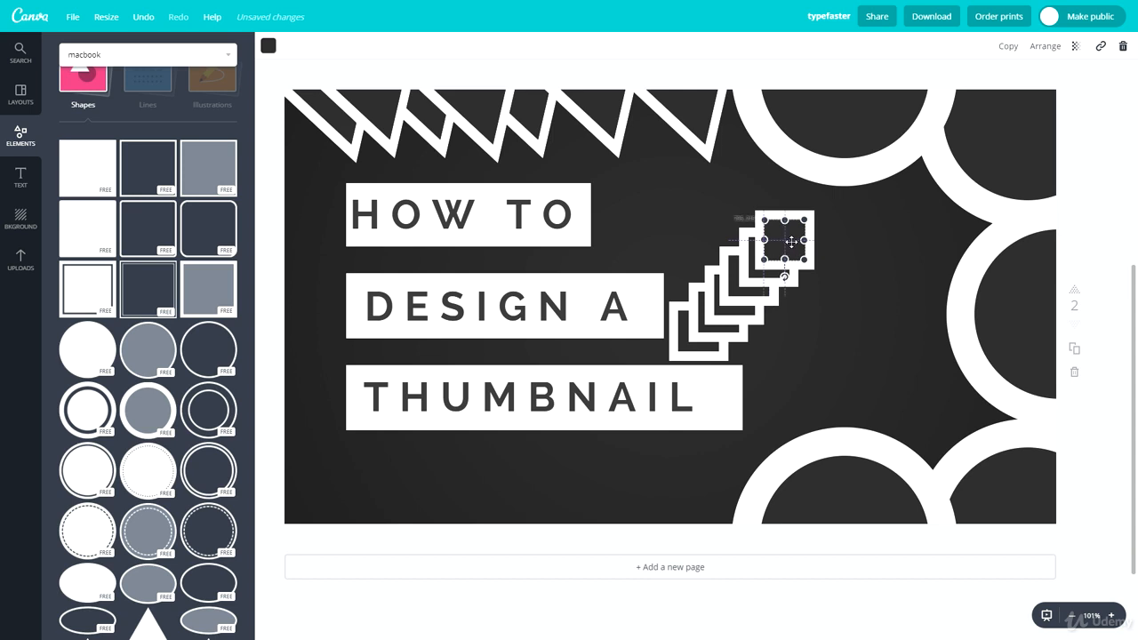
click(876, 249)
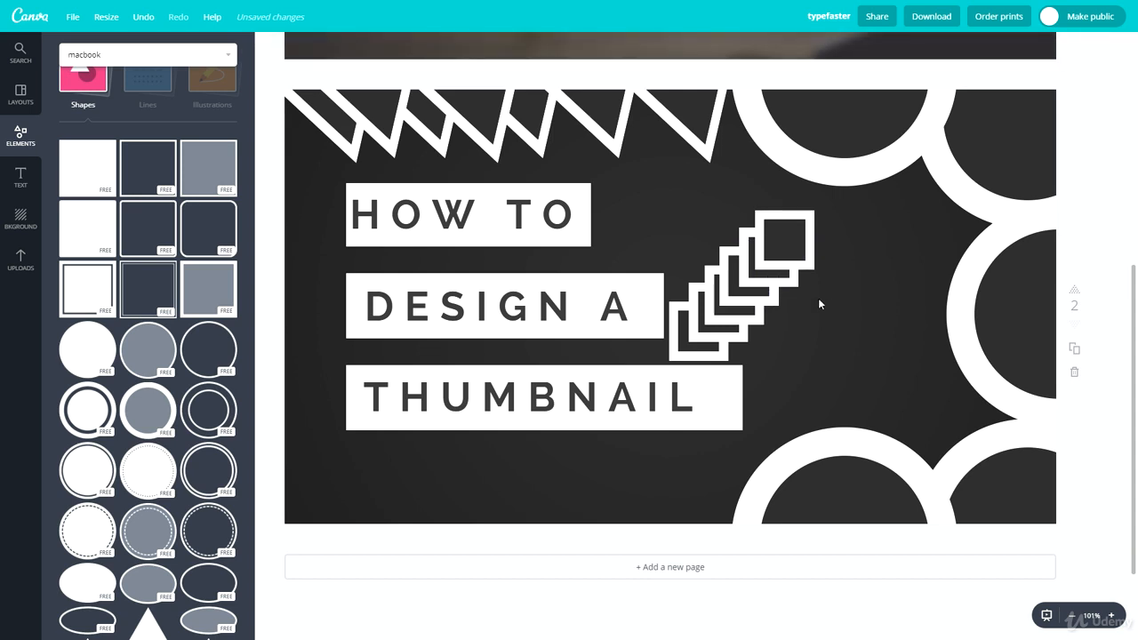
Step: Narrow the THUMBNAIL text box and shift it slightly left and down
click(732, 391)
drag(741, 397, 716, 397)
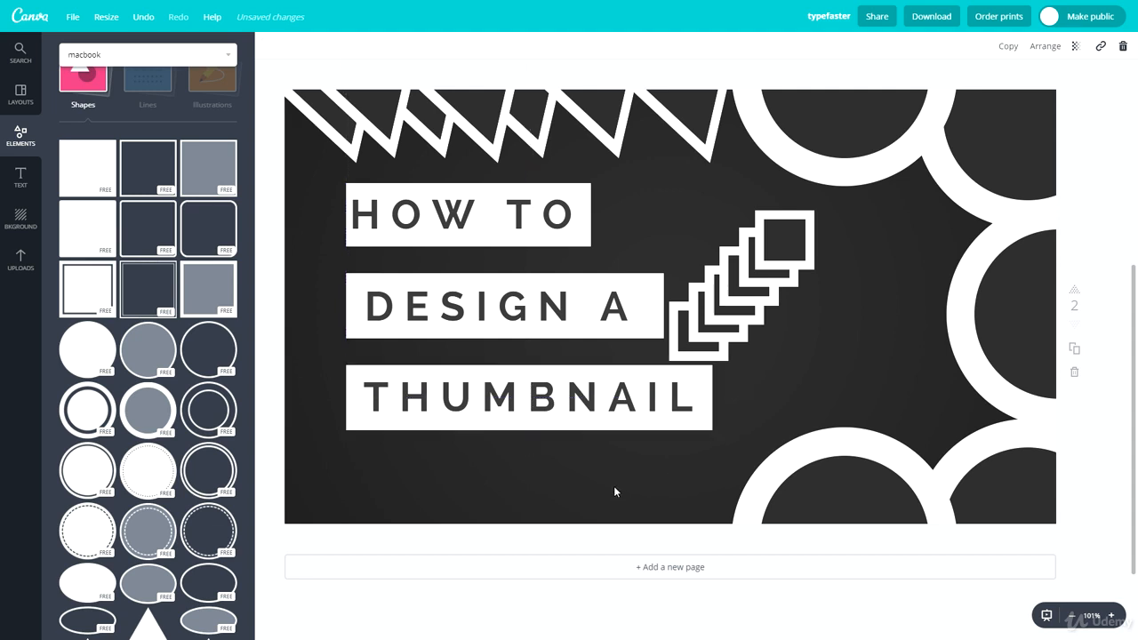
drag(705, 457, 482, 407)
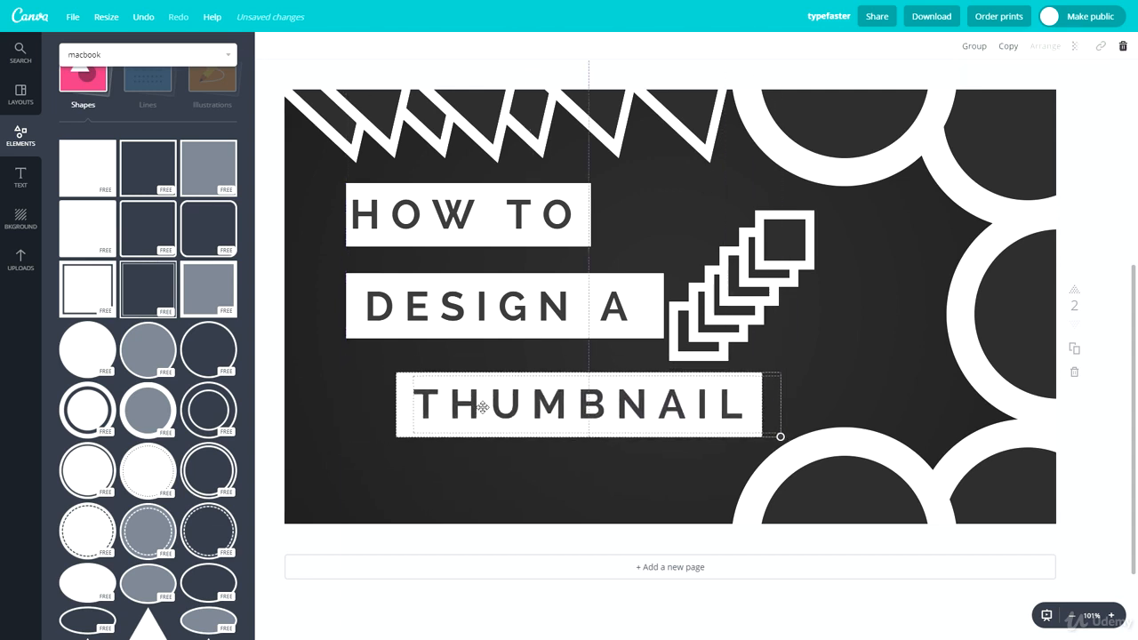
Step: Stagger the titles: HOW TO right and down, DESIGN A raised, THUMBNAIL up and left
click(583, 478)
click(519, 318)
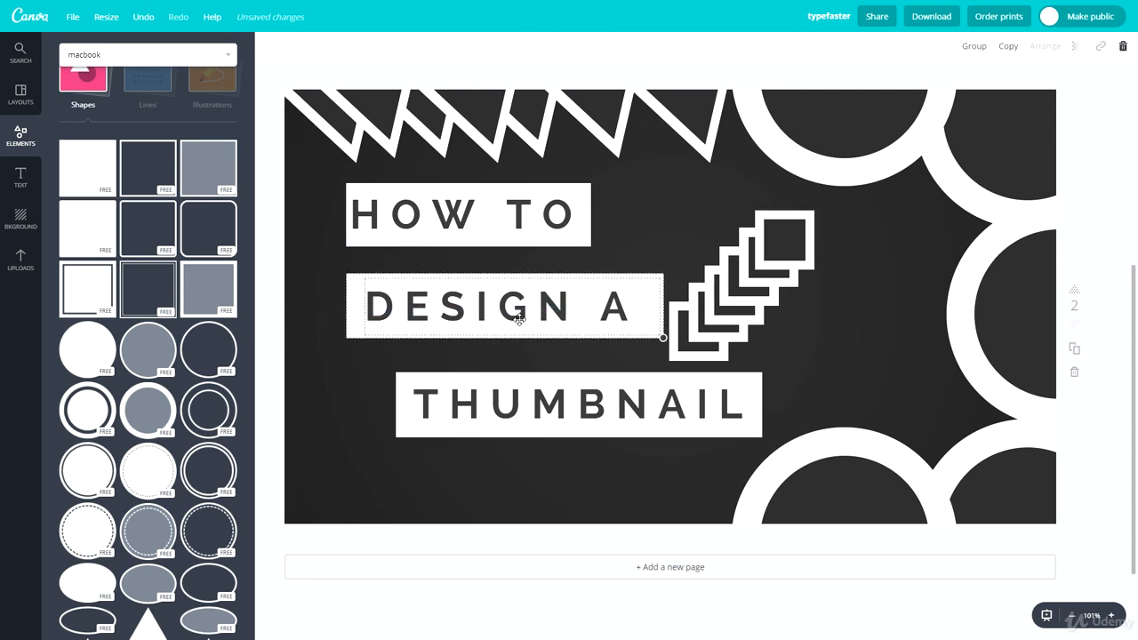
drag(520, 318, 504, 345)
click(623, 266)
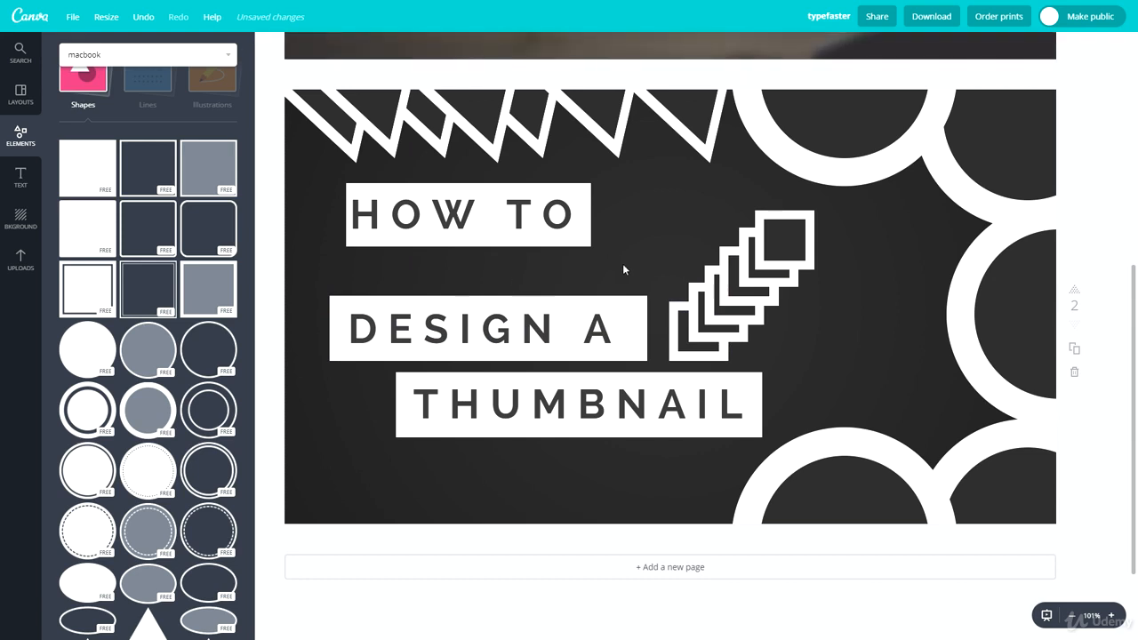
drag(392, 223, 444, 243)
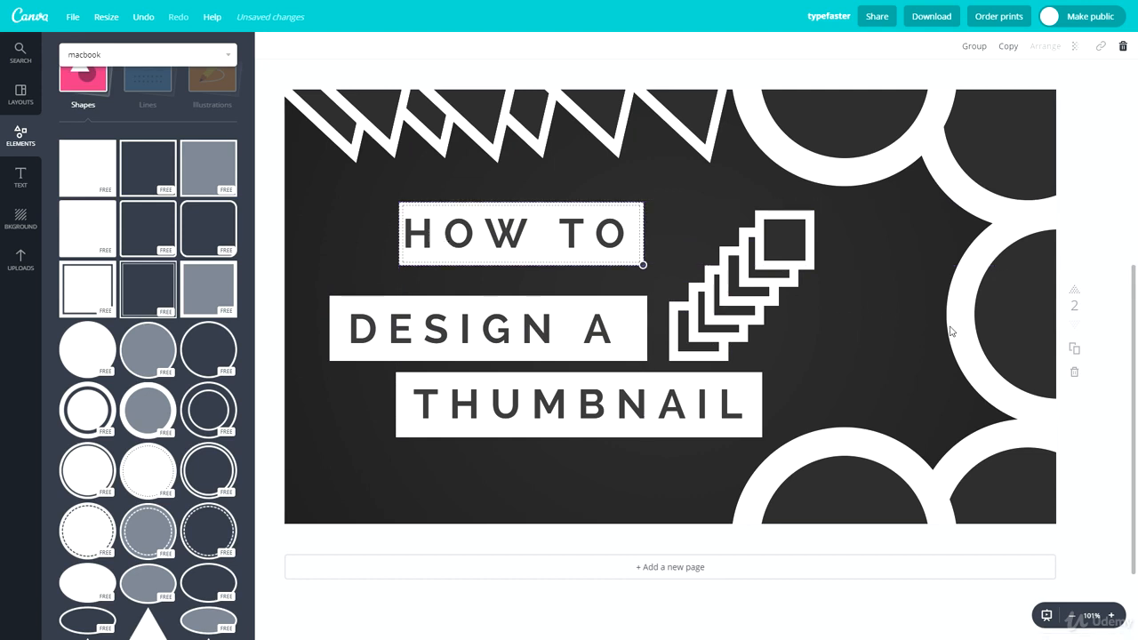
click(955, 327)
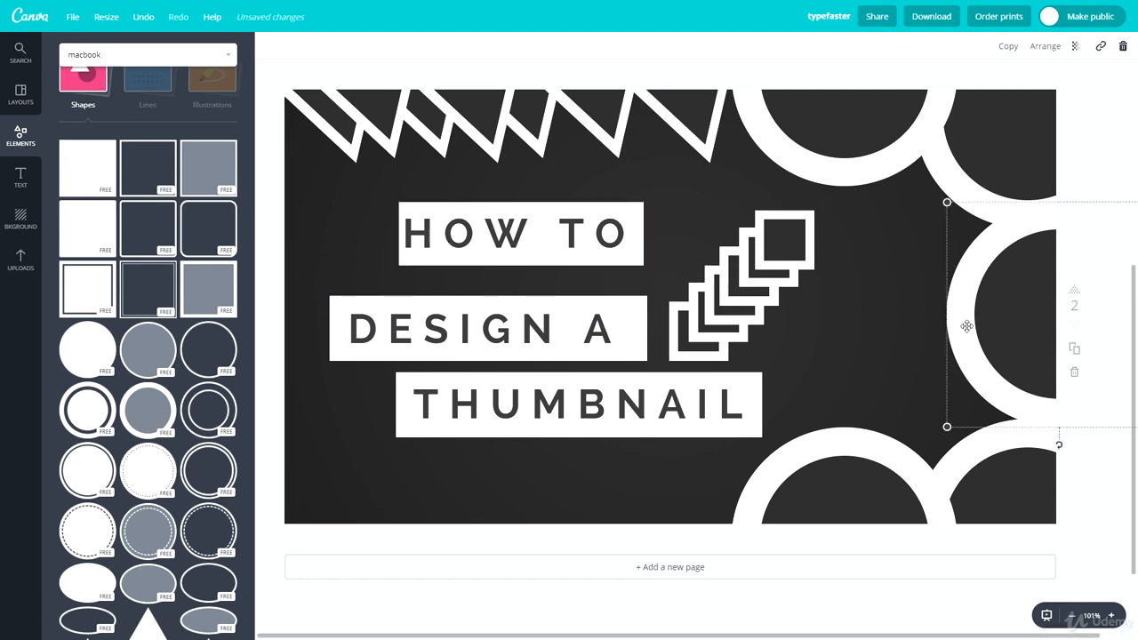
drag(307, 347, 414, 323)
drag(561, 486, 425, 401)
drag(470, 417, 456, 406)
click(466, 463)
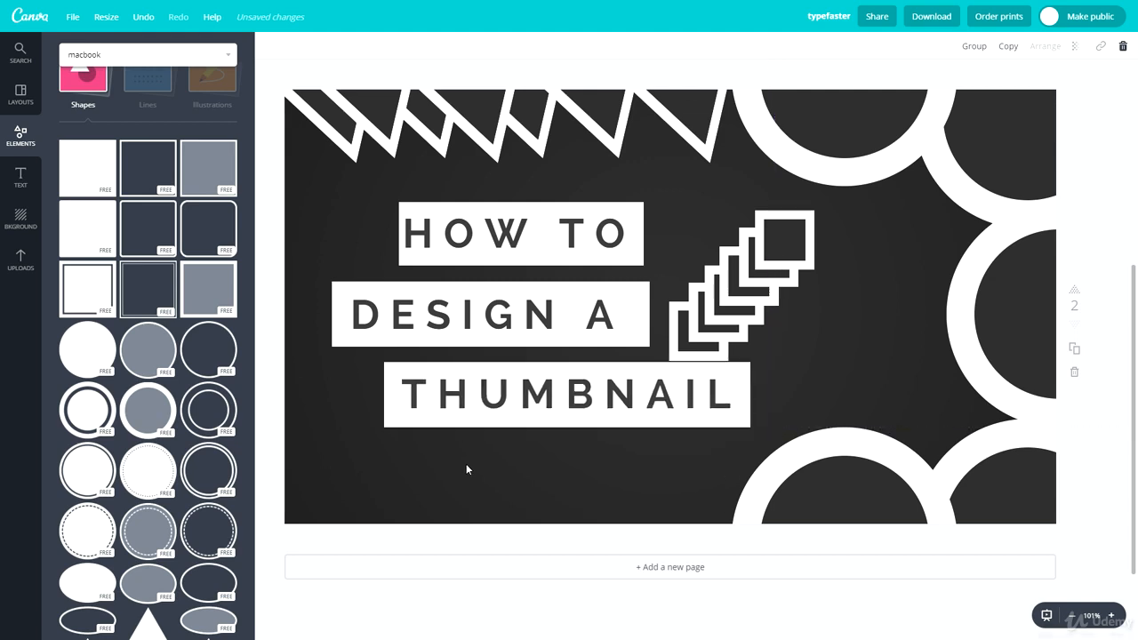
Step: Nudge the staircase frames and the right, upper-right and top circles into new positions
drag(851, 238, 934, 337)
click(803, 300)
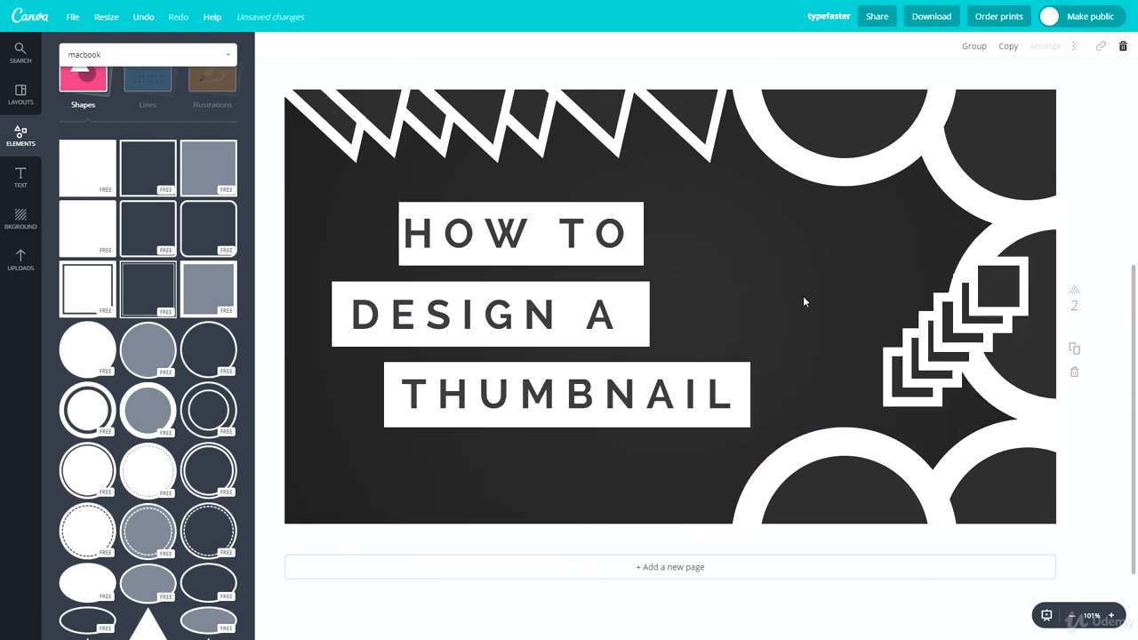
drag(1027, 372, 1009, 361)
click(796, 287)
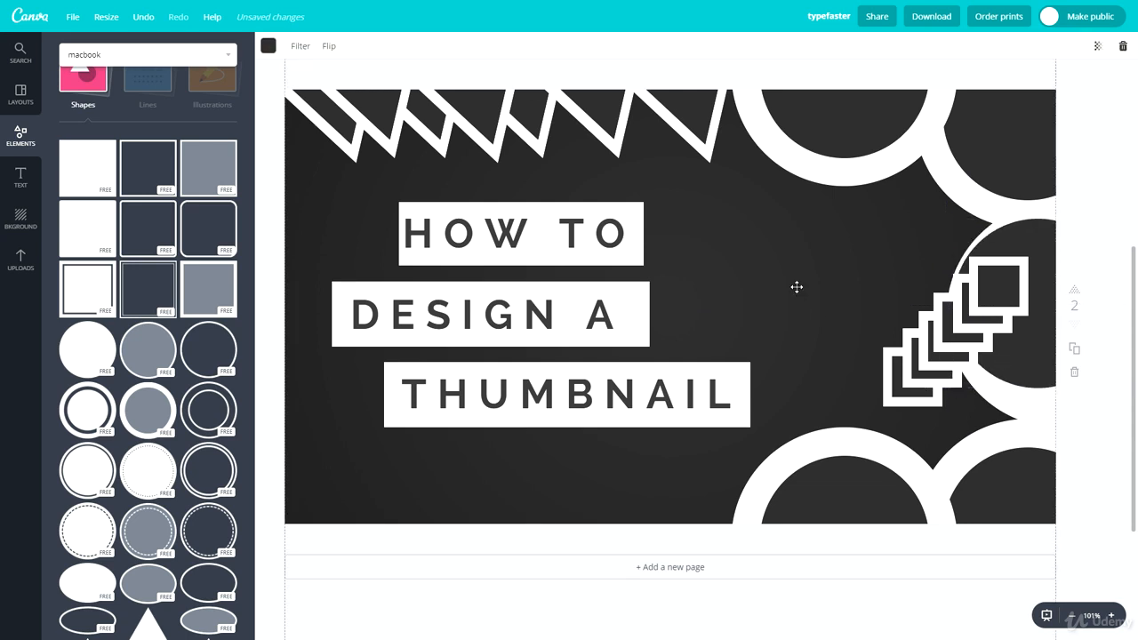
click(1110, 211)
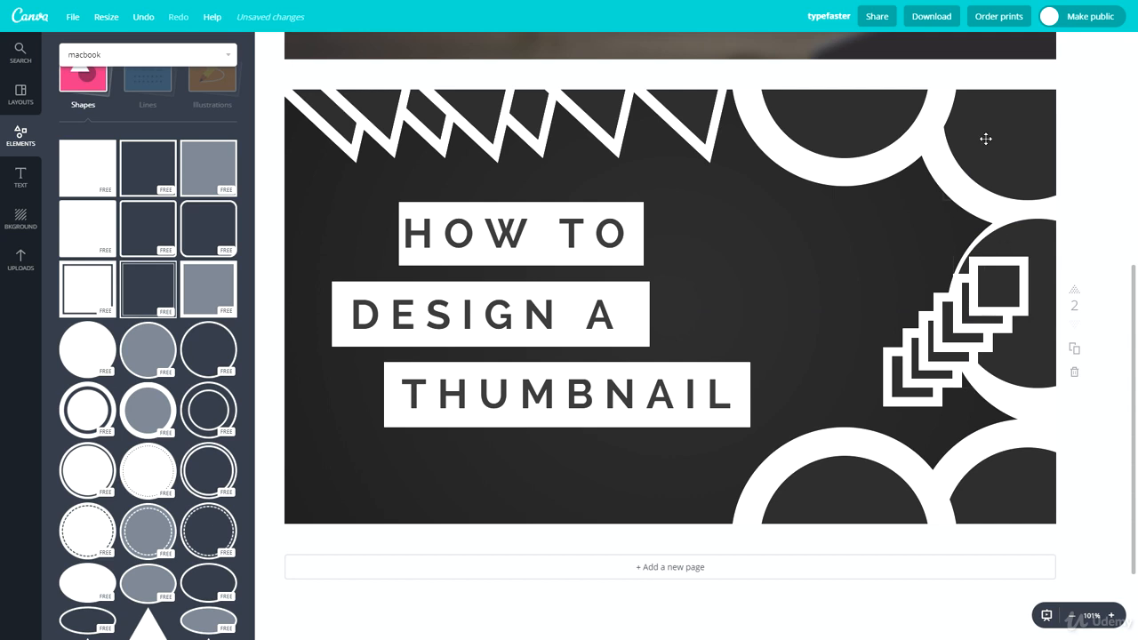
drag(985, 138, 966, 151)
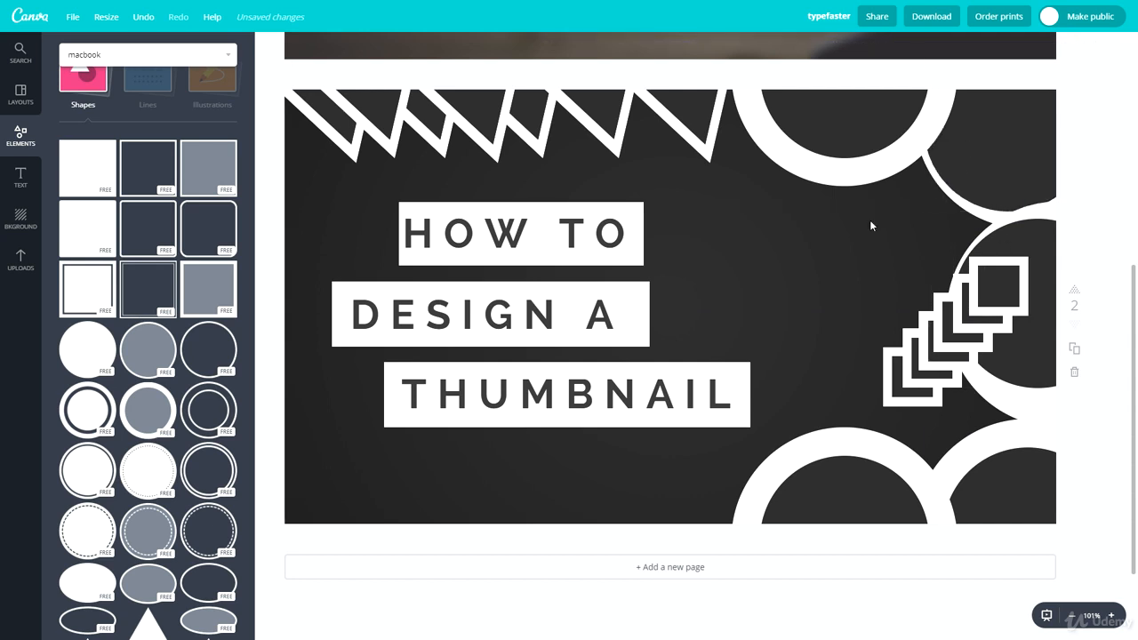
click(949, 228)
drag(865, 116, 886, 112)
click(873, 149)
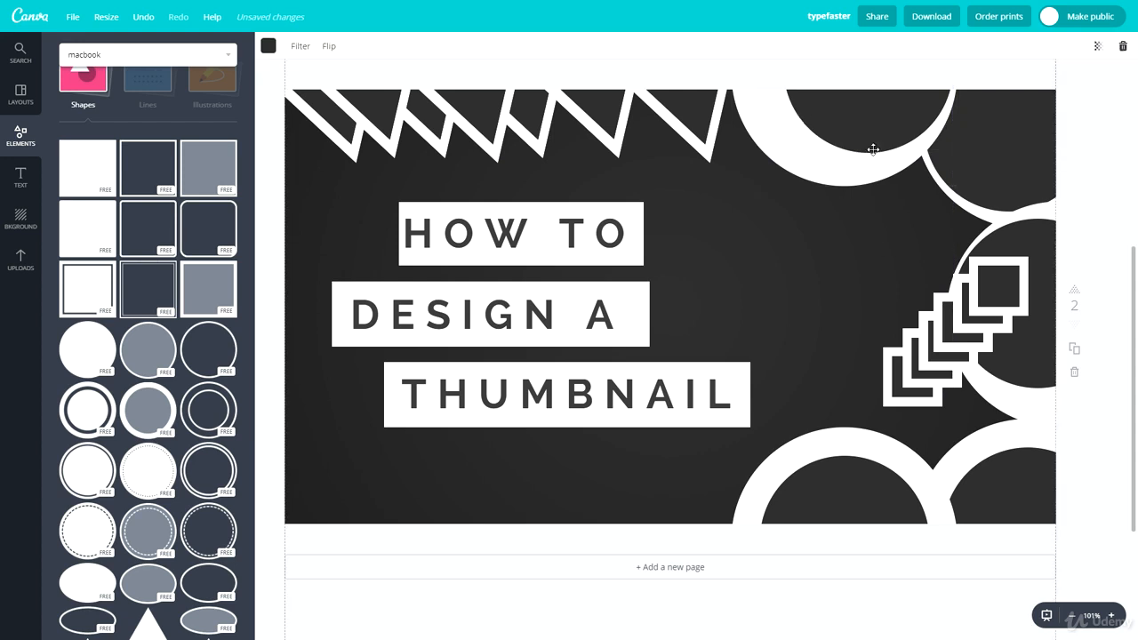
Step: Adjust the bottom rings, then delete the small square outline on the right
drag(854, 468, 844, 493)
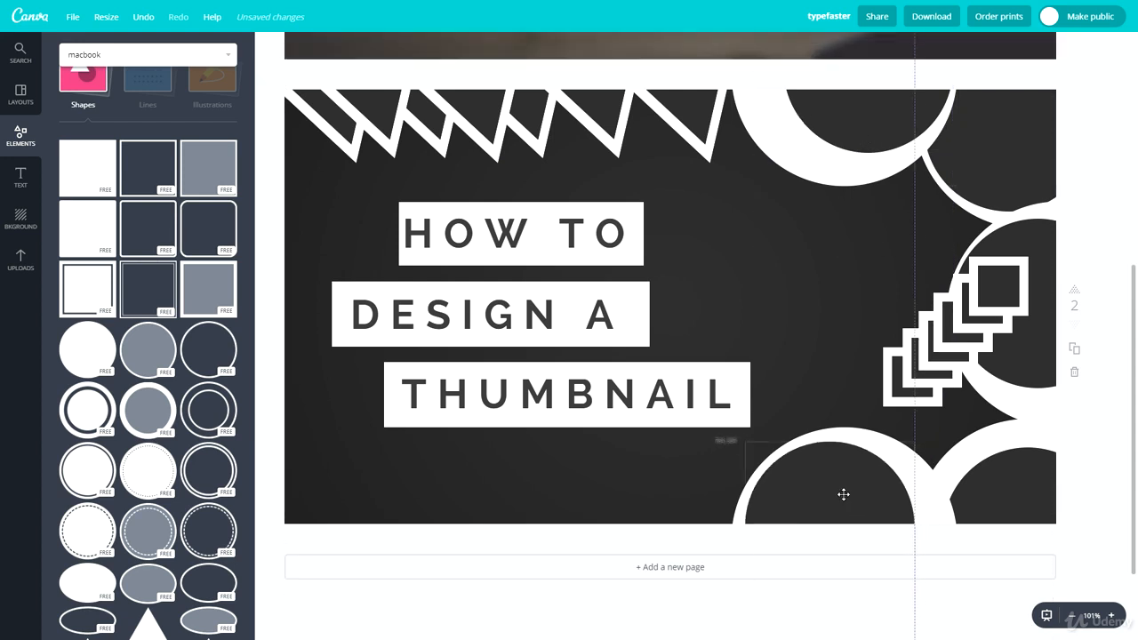
drag(989, 483, 1004, 458)
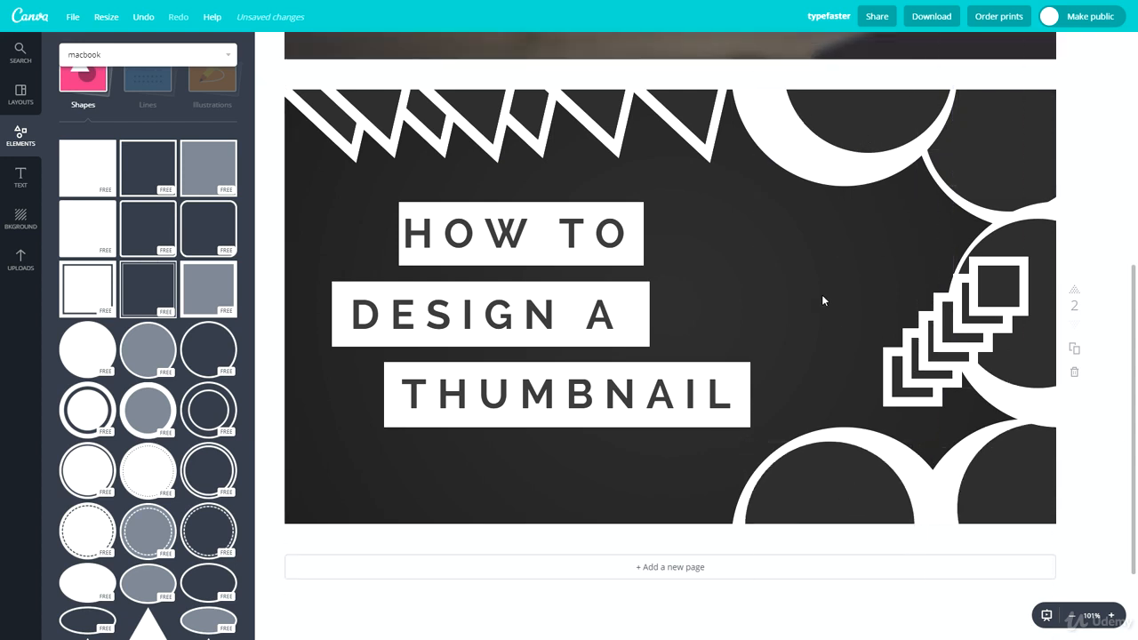
click(989, 283)
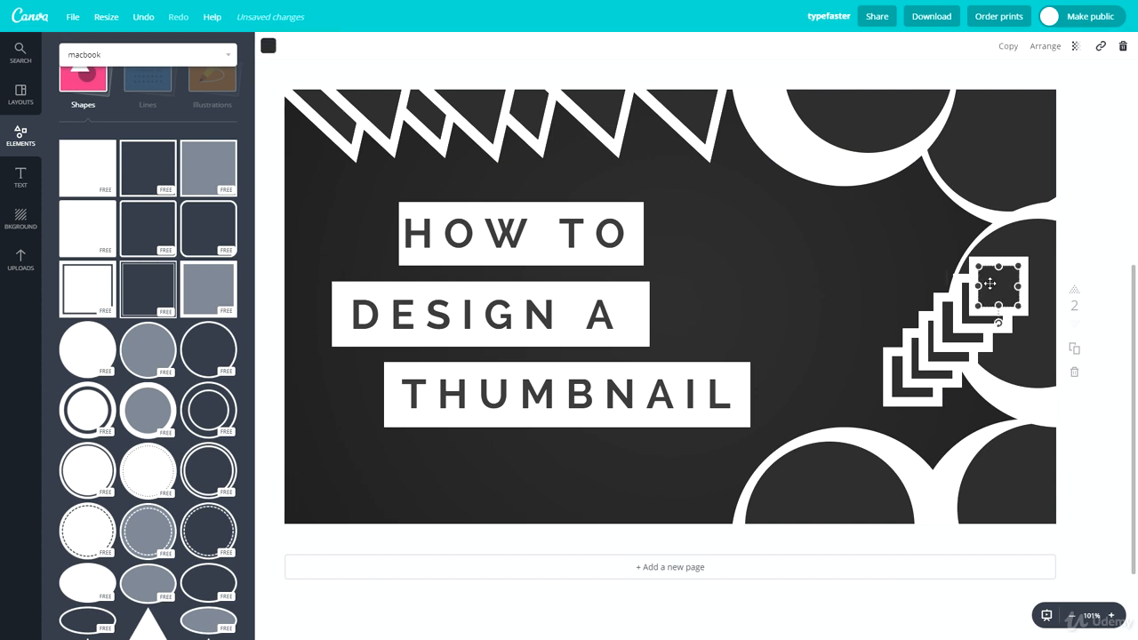
drag(989, 283, 927, 363)
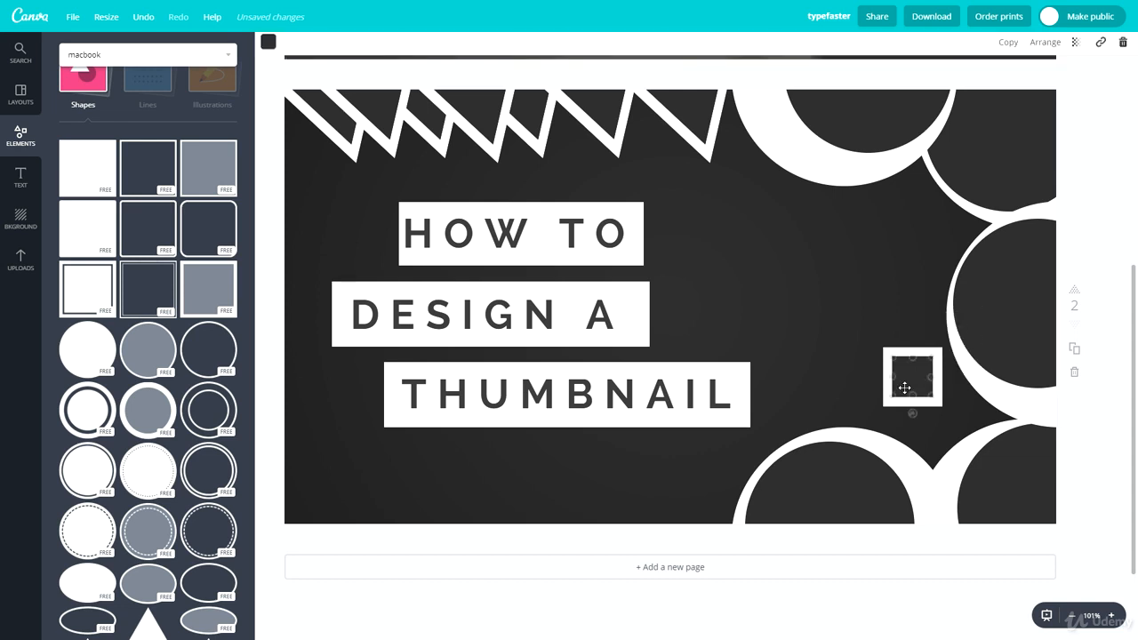
key(Delete)
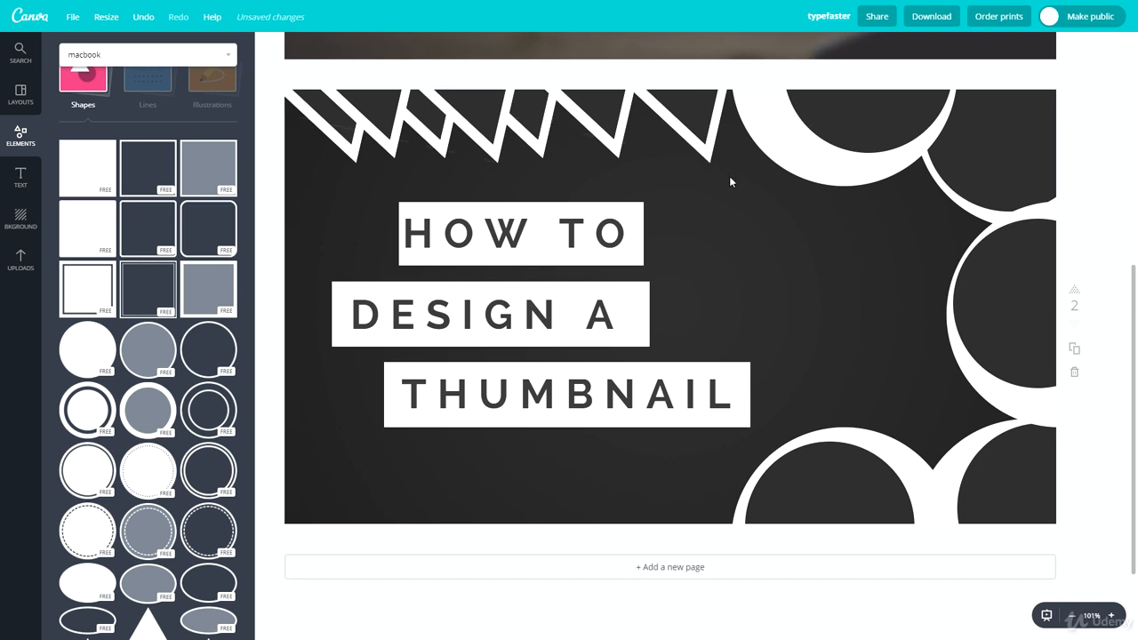
Step: Copy the top zigzag spikes to the bottom edge and add a small double-ring circle near DESIGN A
drag(727, 177, 322, 79)
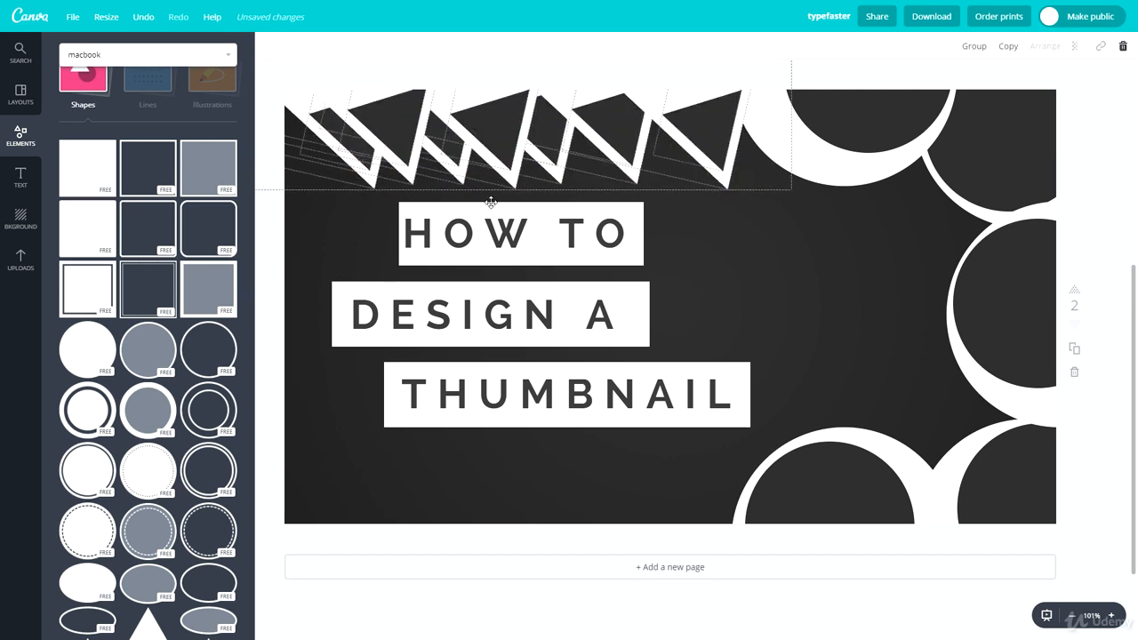
drag(490, 187, 436, 543)
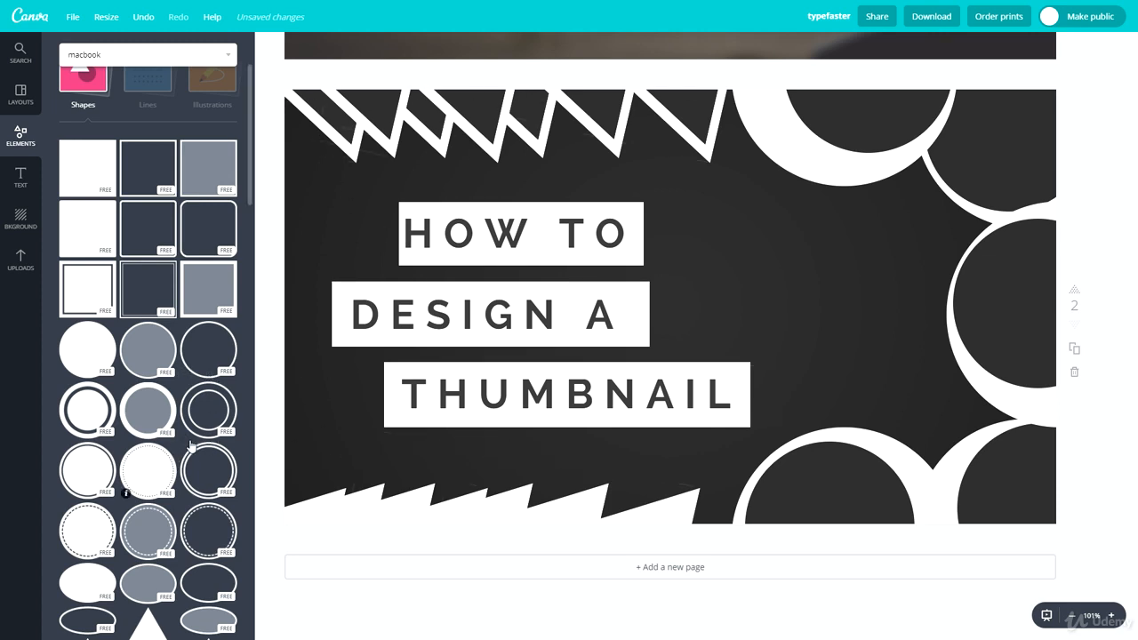
click(210, 407)
drag(873, 100, 551, 411)
drag(526, 454, 616, 315)
Step: Recolour the double-ring circle dark grey, send it back, shrink it and fit it around HOW TO's O
click(271, 45)
click(325, 105)
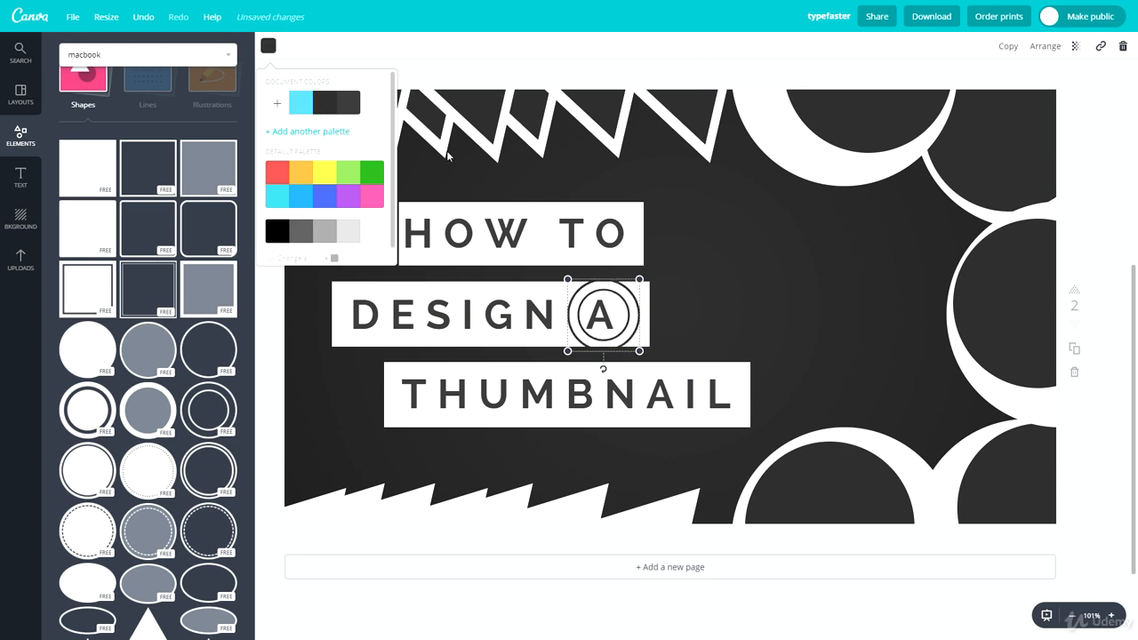
click(1033, 46)
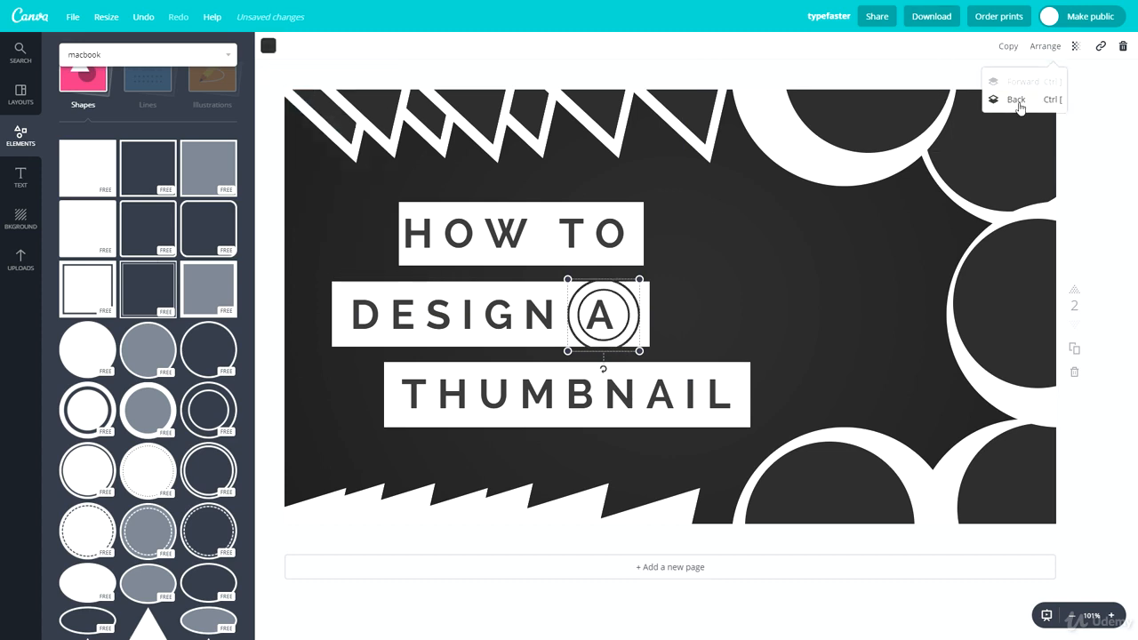
drag(639, 280, 614, 314)
key(Right)
key(Right)
key(Right)
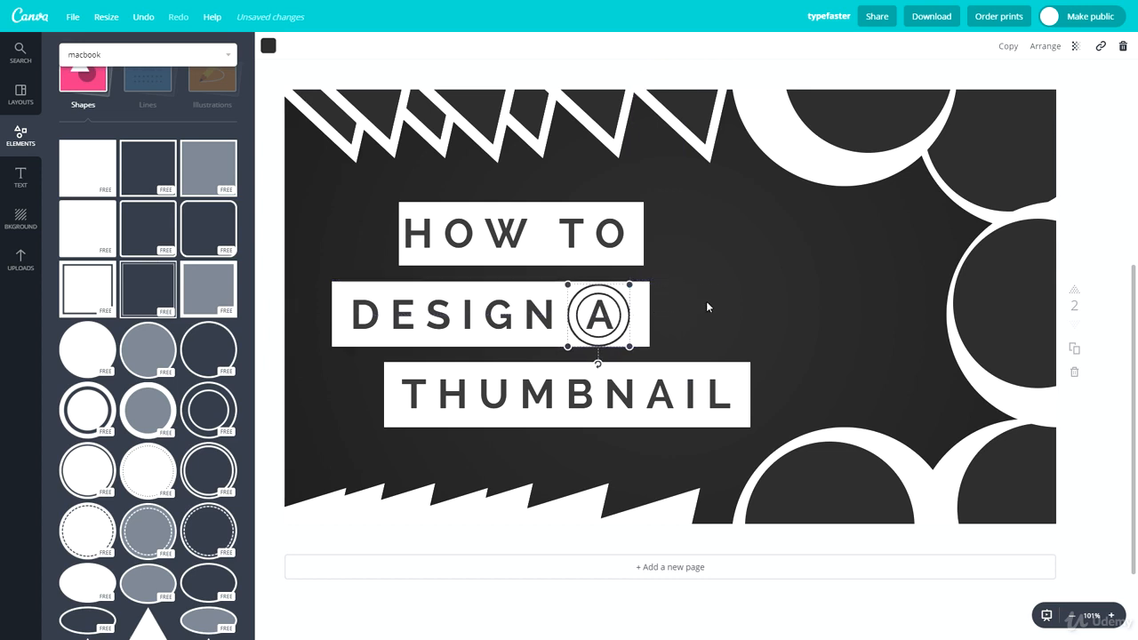
key(Escape)
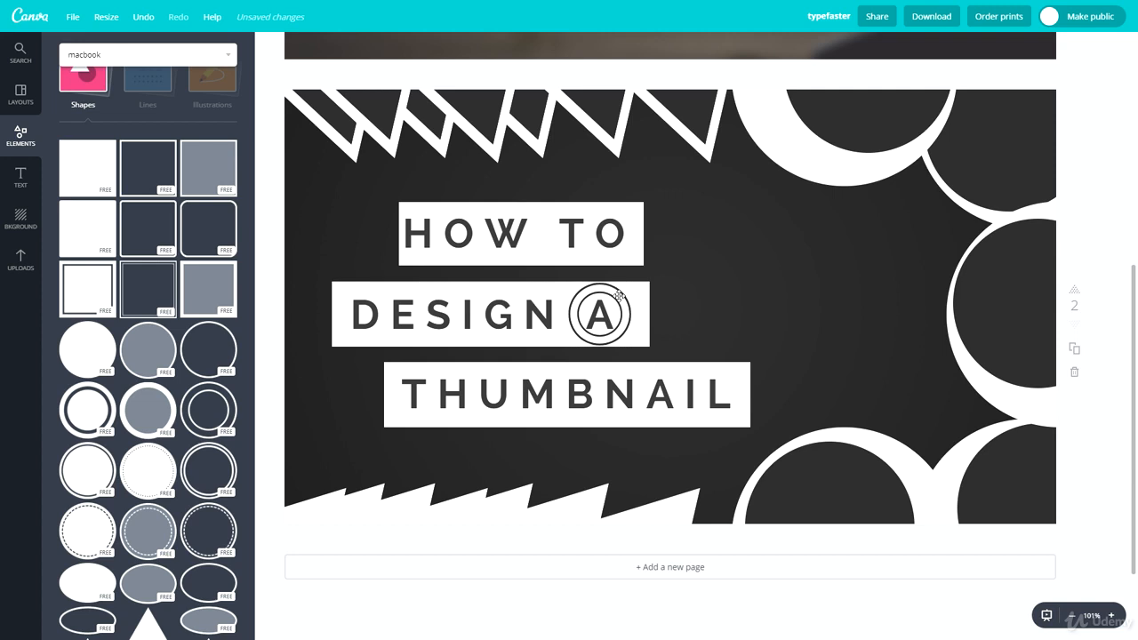
drag(618, 295, 1023, 293)
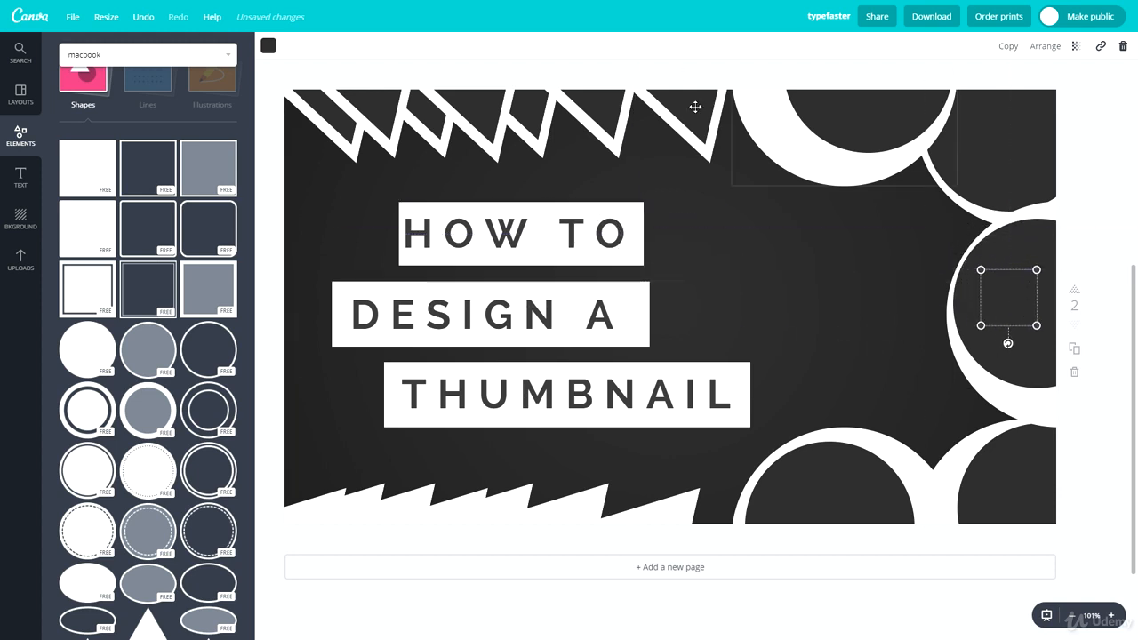
Step: Make the double ring white, enlarge it, and fit it inside the big right circle
click(268, 46)
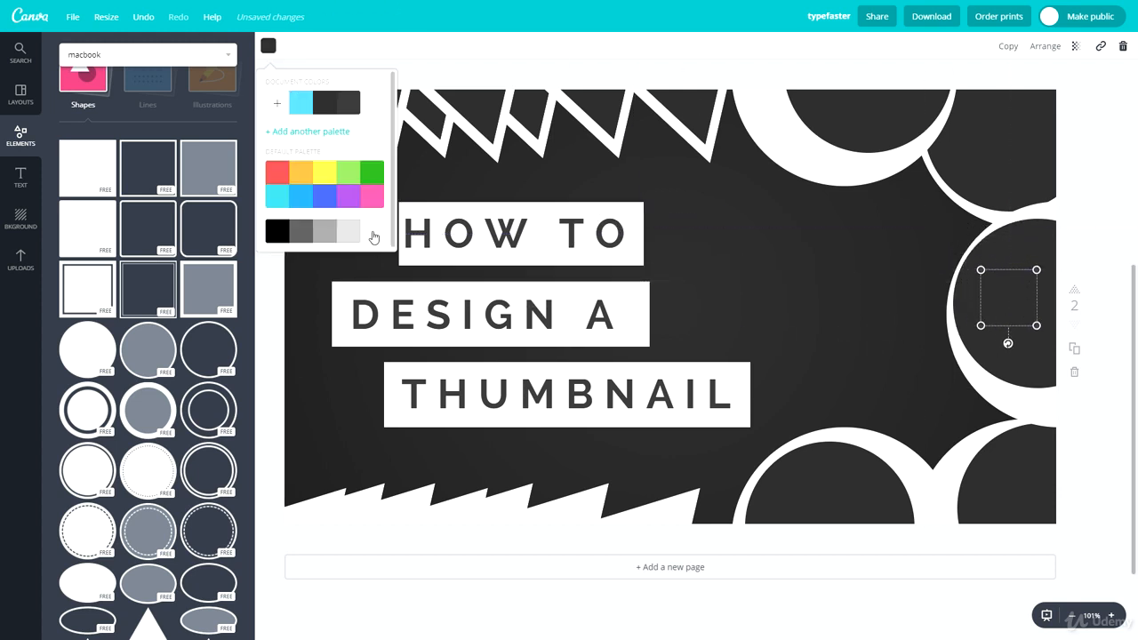
drag(980, 325, 933, 418)
drag(976, 338, 846, 96)
click(1067, 391)
Step: Copy the white double ring into the top-middle and bottom-right circles
click(1016, 295)
key(ctrl+c)
key(ctrl+v)
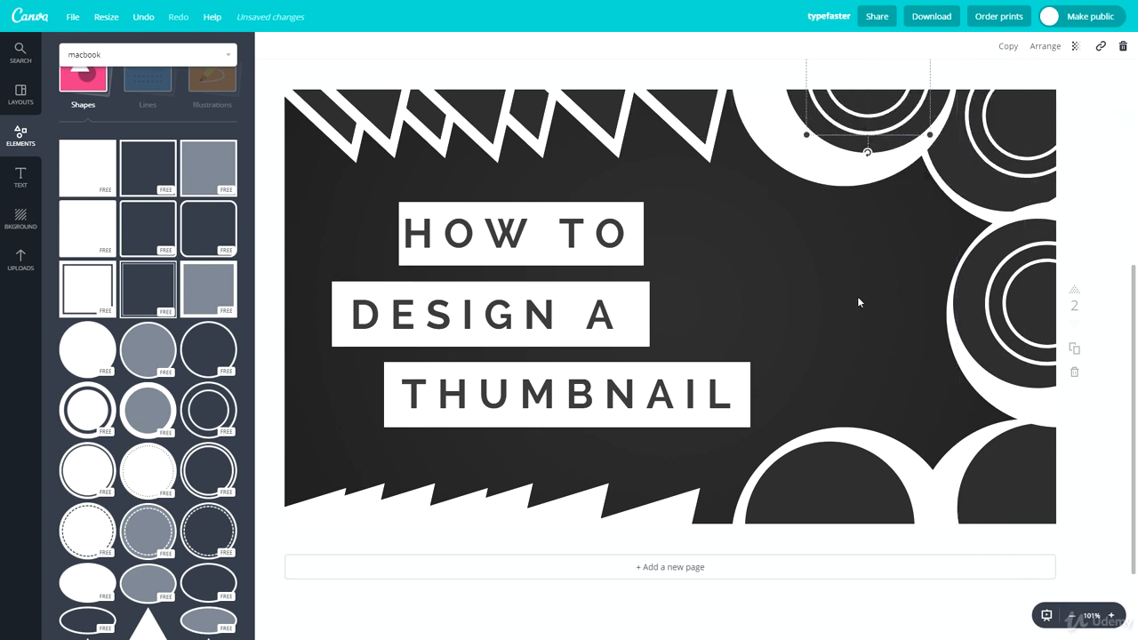
click(857, 296)
key(ctrl+v)
drag(1019, 150, 784, 486)
click(819, 296)
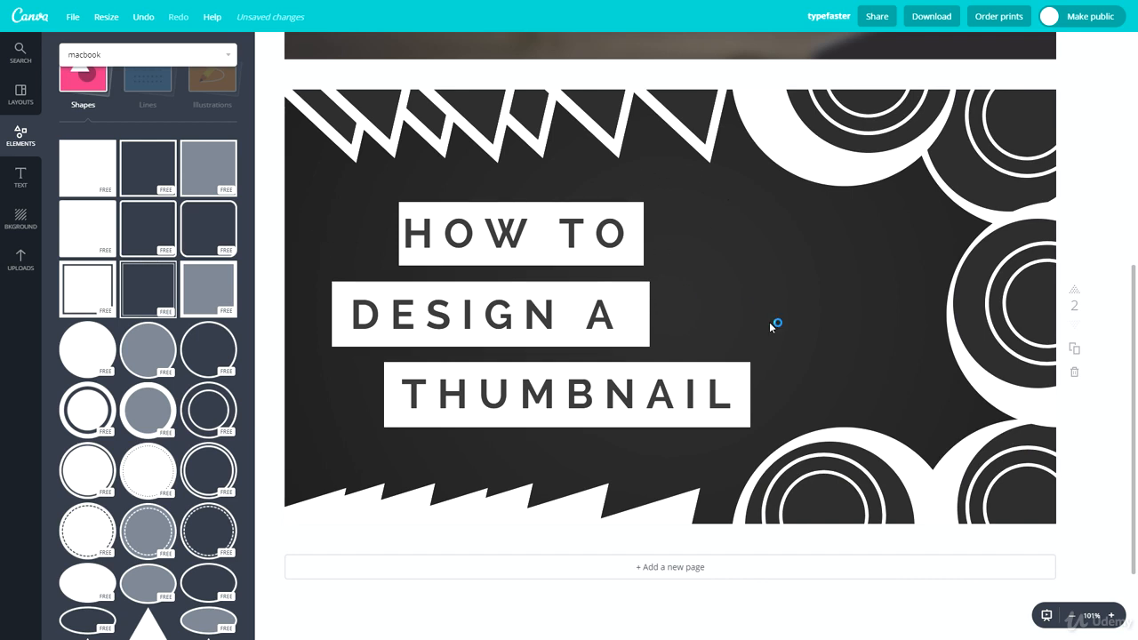
Step: Shift the three title boxes together to the right
drag(693, 444, 426, 286)
drag(388, 194, 702, 419)
drag(570, 390, 630, 379)
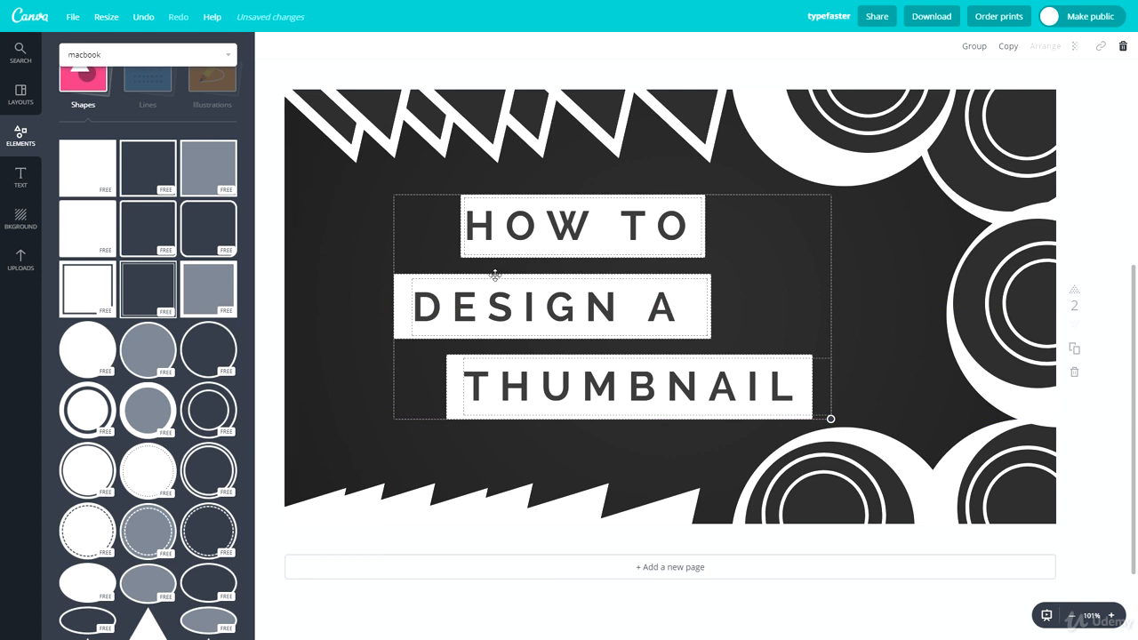
Step: Deselect the title boxes and start editing the design title 'typefaster'
click(333, 253)
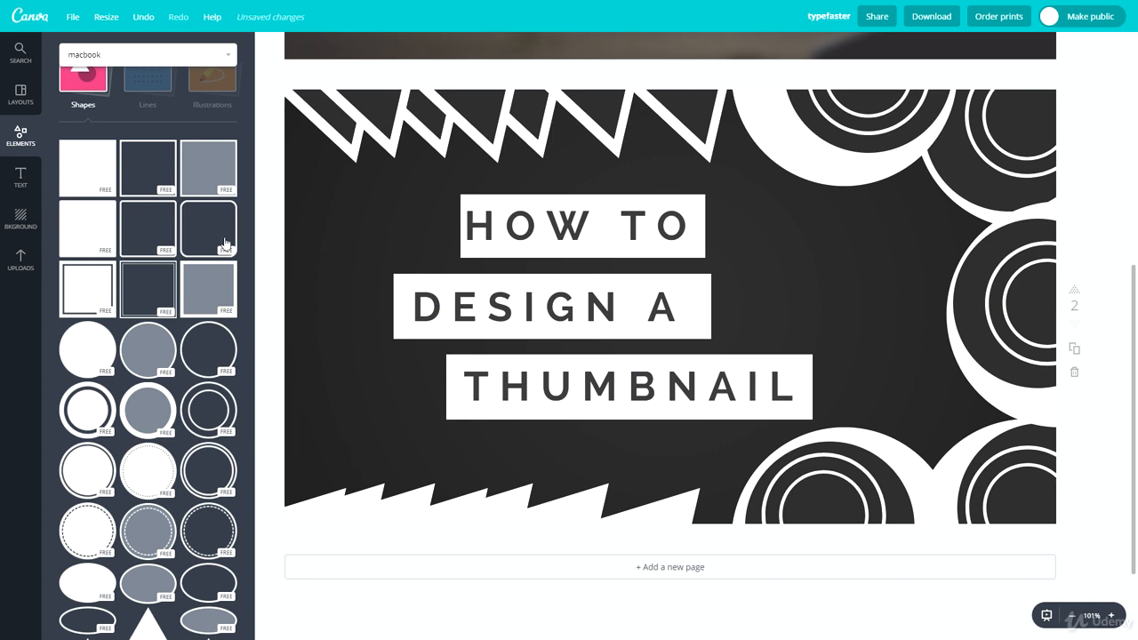
scroll(163, 408, down, 3)
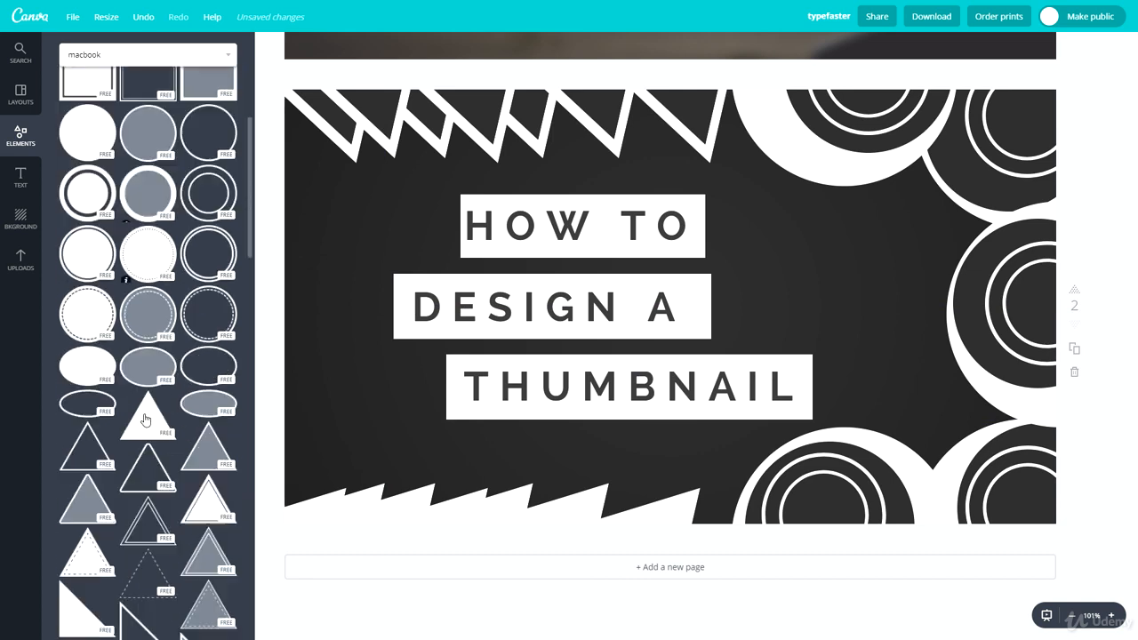
scroll(76, 325, down, 2)
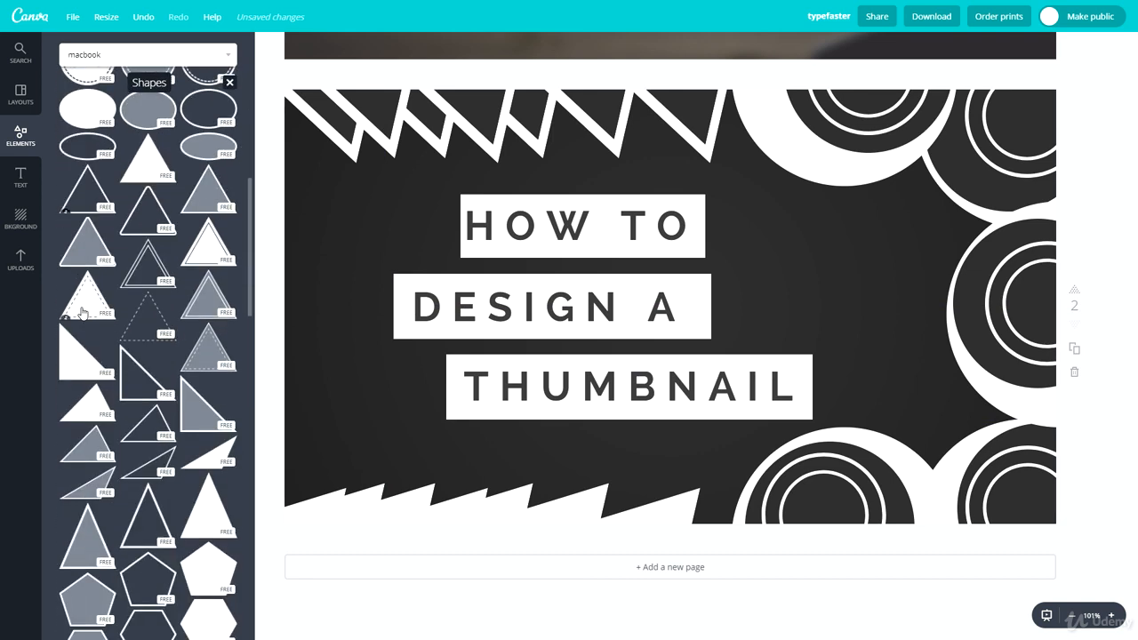
scroll(89, 344, down, 1)
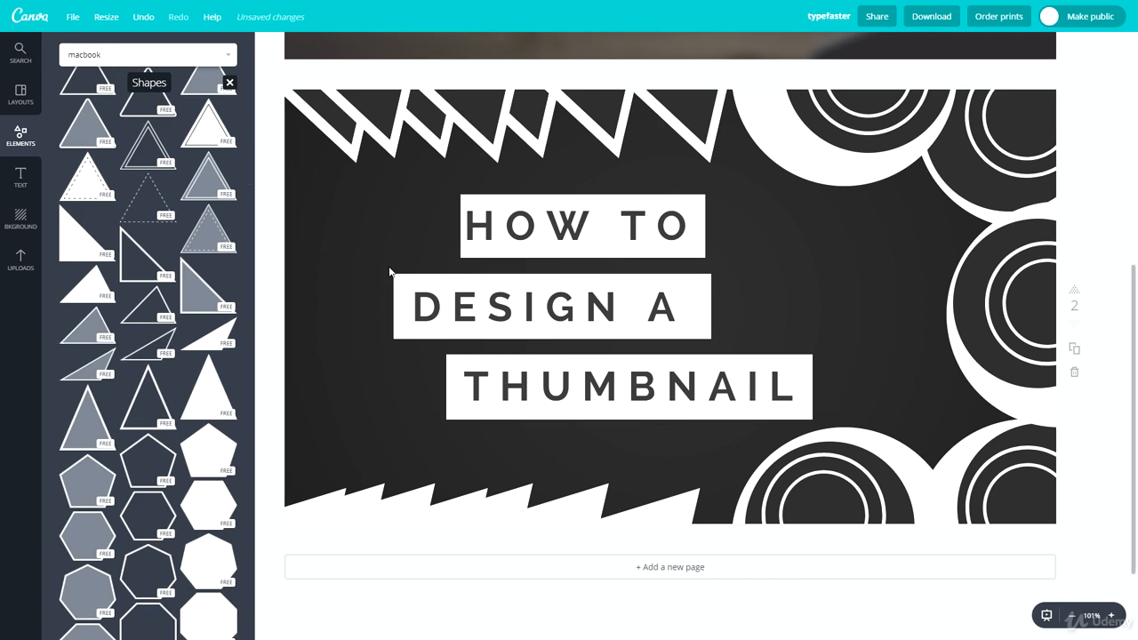
click(828, 16)
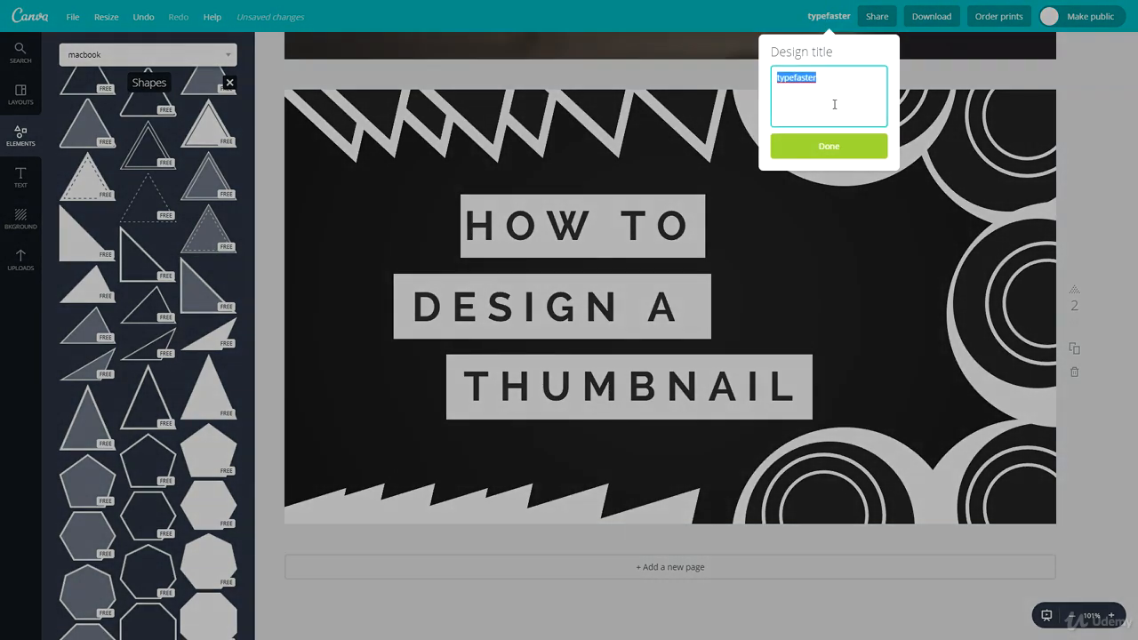
Step: Retitle the design CREATIVE and set the download to JPG for page 2 only
text(CREATIVE)
key(Return)
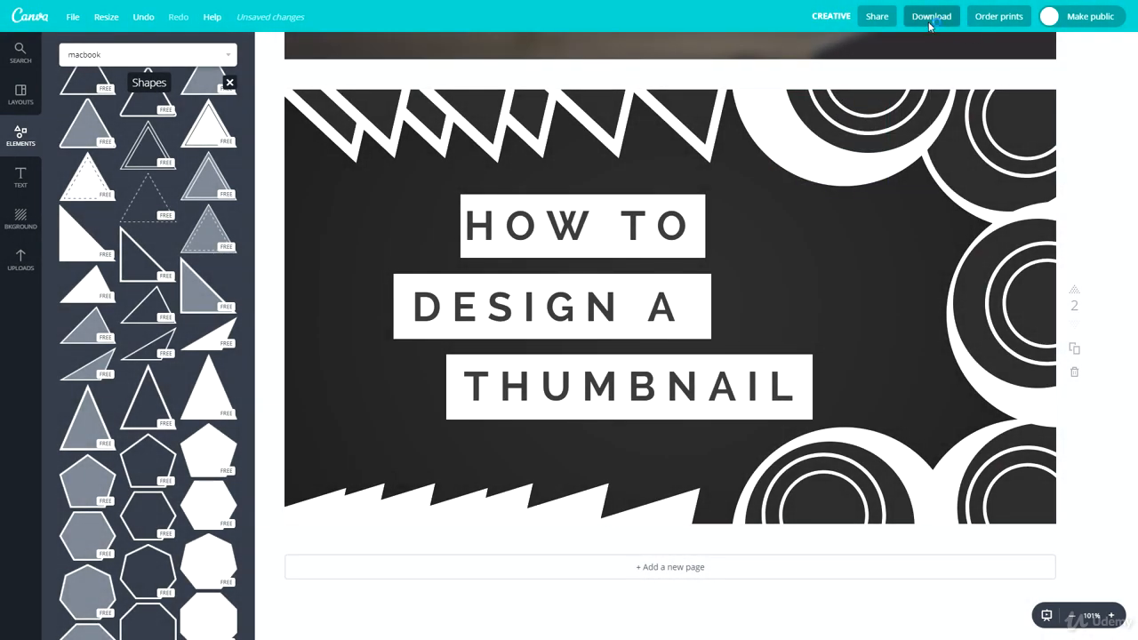
click(931, 18)
click(922, 84)
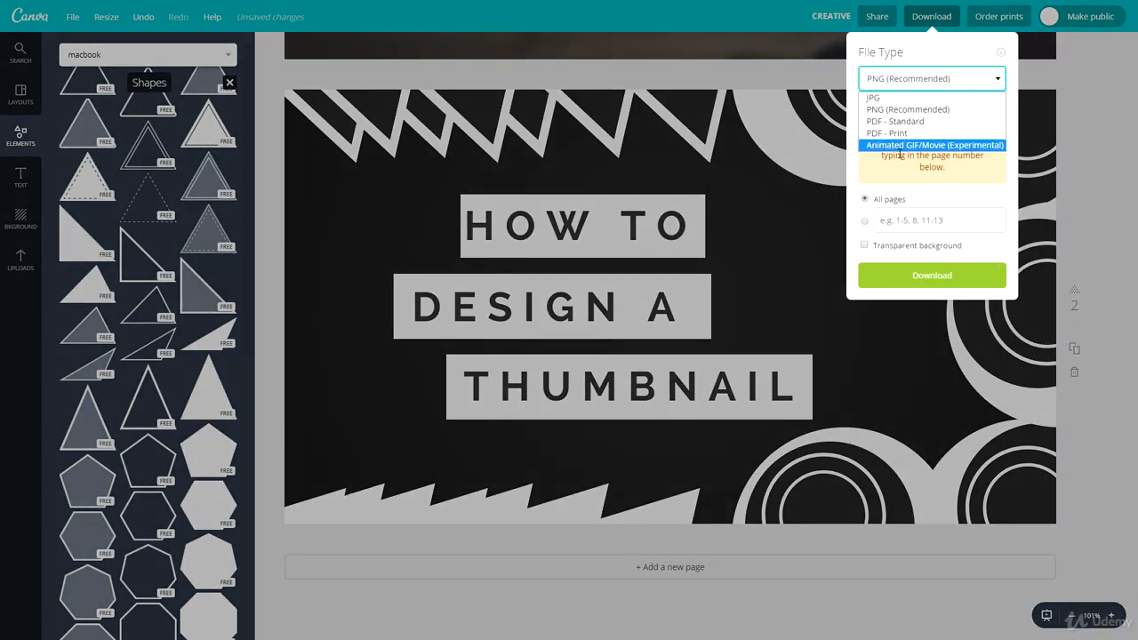
click(880, 78)
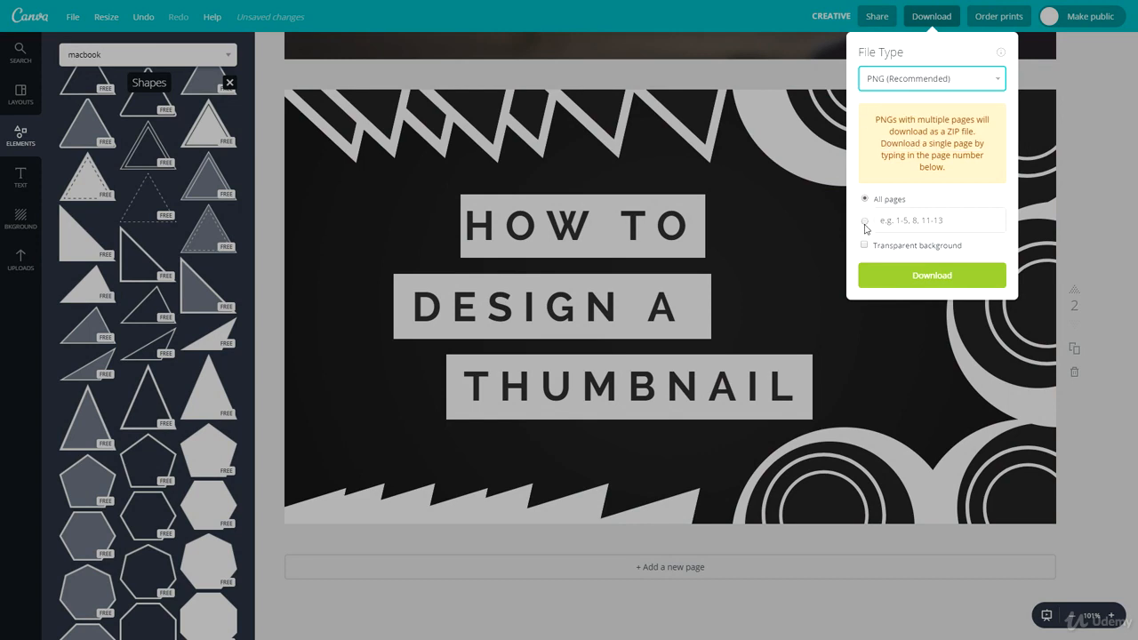
click(945, 219)
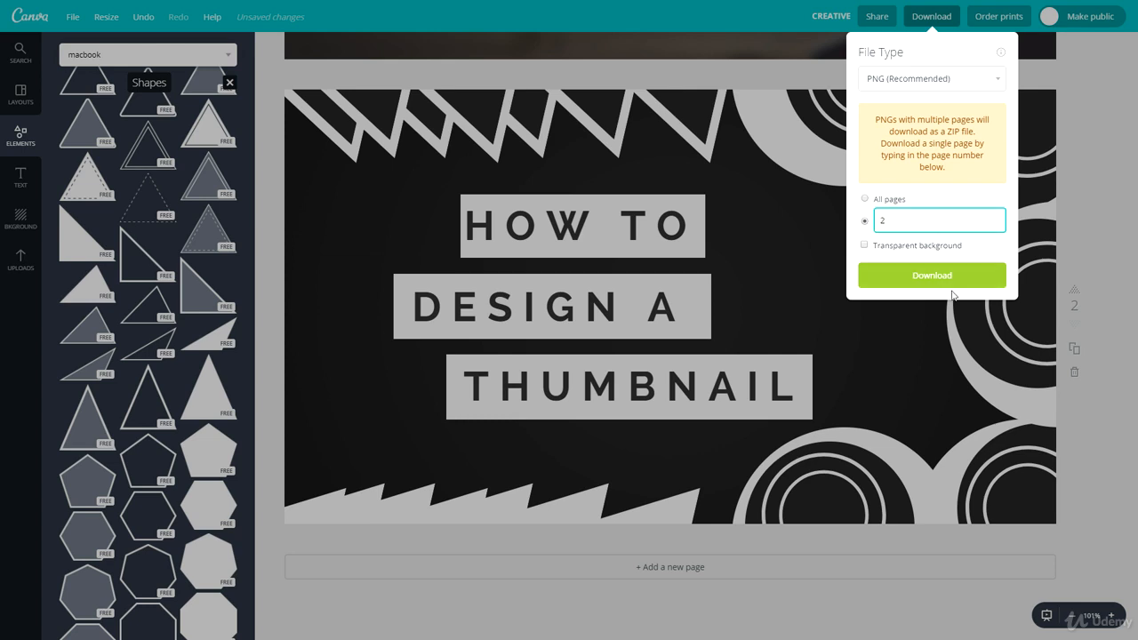
click(904, 82)
click(902, 107)
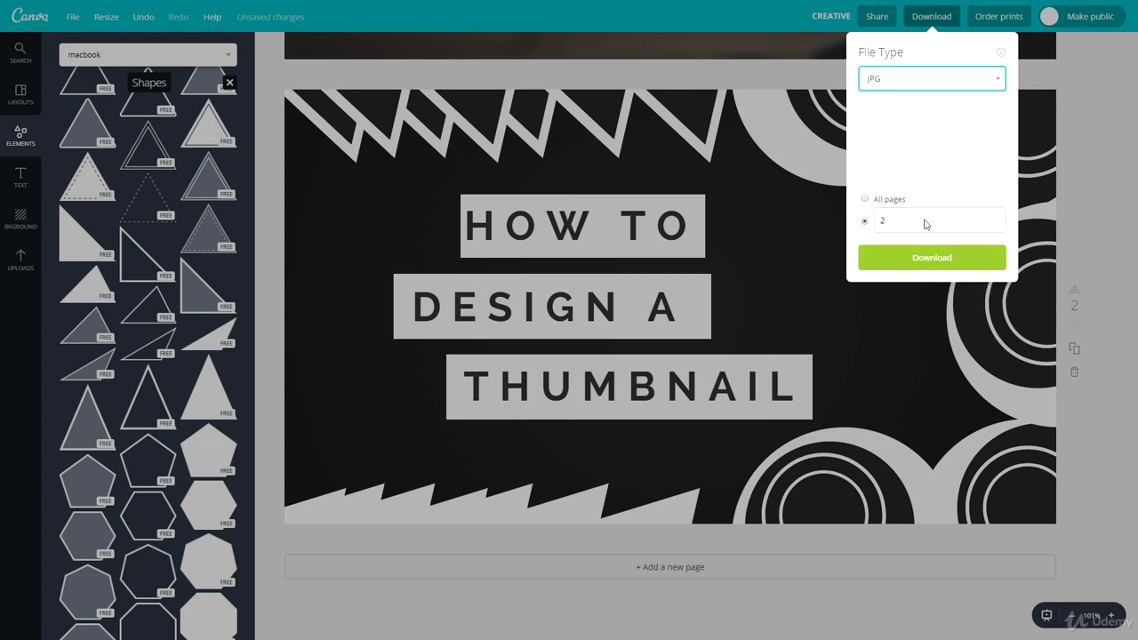
click(1101, 156)
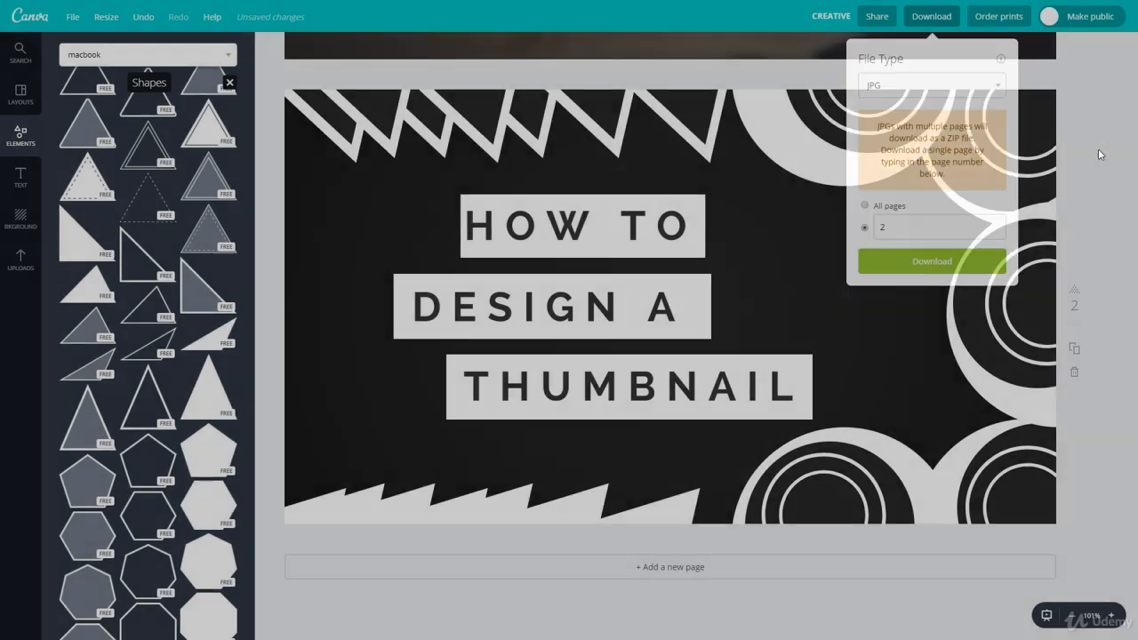